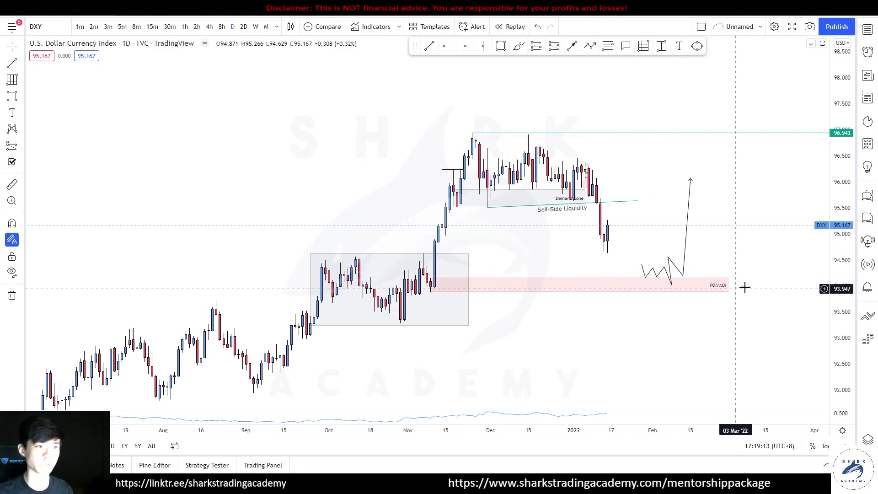
# Circle the shaded October to early-November consolidation box with the brush and undo the circle
pyautogui.scroll(4, 756, 231)
pyautogui.scroll(-3, 761, 211)
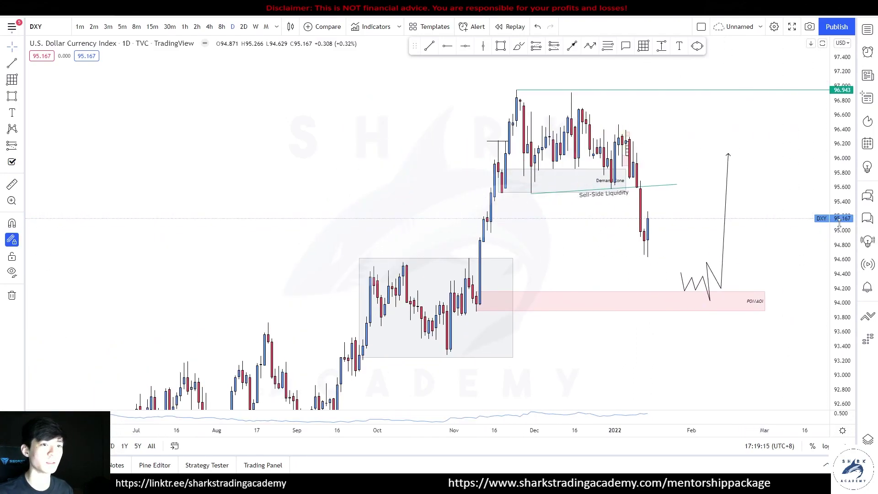
pyautogui.click(619, 293)
pyautogui.moveTo(656, 286)
pyautogui.mouseDown()
pyautogui.moveTo(630, 285)
pyautogui.moveTo(671, 286)
pyautogui.mouseUp()
pyautogui.click(628, 286)
pyautogui.click(518, 46)
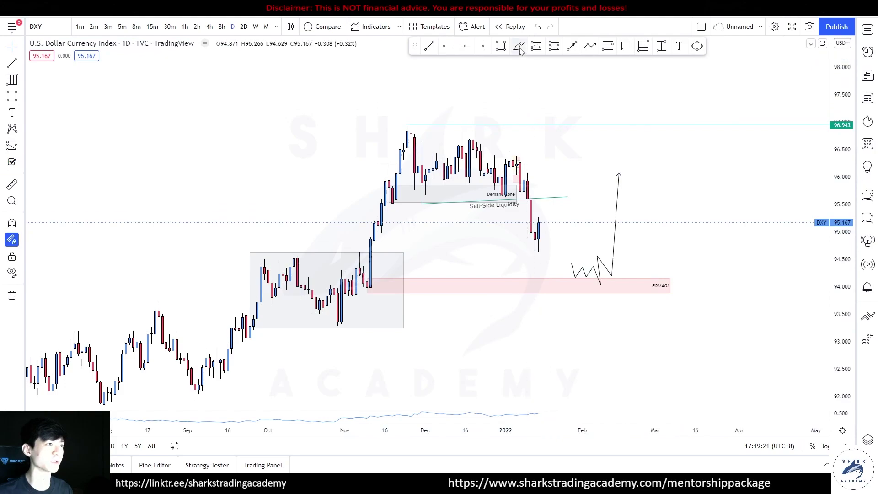
pyautogui.moveTo(372, 239)
pyautogui.mouseDown()
pyautogui.moveTo(392, 337)
pyautogui.moveTo(373, 241)
pyautogui.mouseUp()
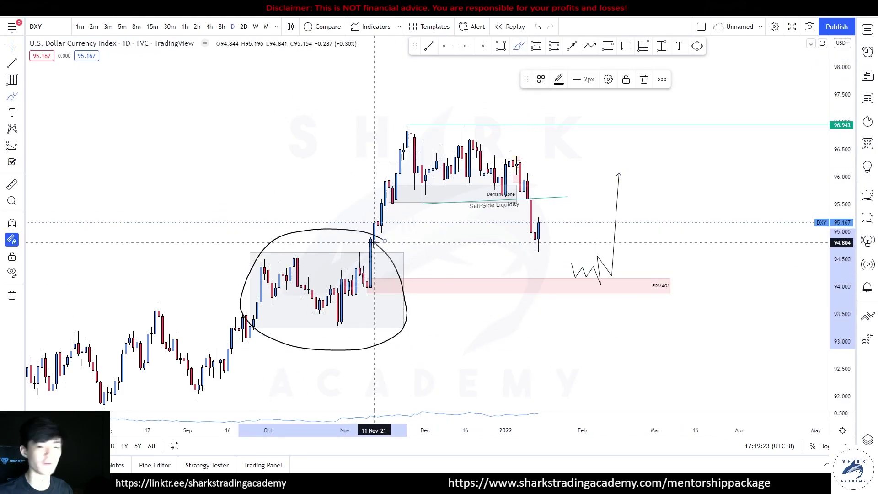
pyautogui.hotkey('ctrl', 'z')
# Sketch temporary brush marks on the consolidation box, the December–January range and the sell-side liquidity line, undoing each one
pyautogui.moveTo(249, 254)
pyautogui.mouseDown()
pyautogui.moveTo(355, 252)
pyautogui.moveTo(200, 326)
pyautogui.moveTo(256, 247)
pyautogui.mouseUp()
pyautogui.hotkey('ctrl', 'z')
pyautogui.moveTo(553, 153)
pyautogui.mouseDown()
pyautogui.moveTo(458, 111)
pyautogui.moveTo(562, 158)
pyautogui.mouseUp()
pyautogui.hotkey('ctrl', 'z')
pyautogui.moveTo(412, 207); pyautogui.dragTo(559, 195)
pyautogui.hotkey('ctrl', 'z')
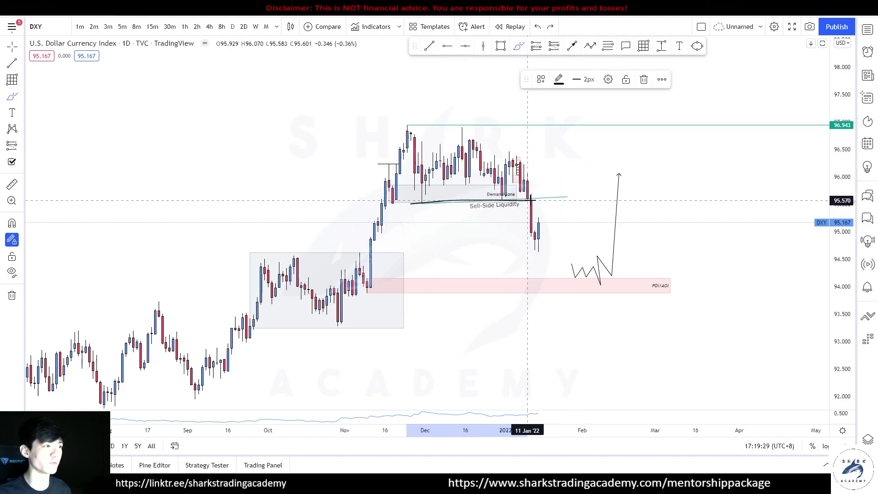
# Circle the early-January high with the brush and draw a line along the sell-side liquidity level
pyautogui.moveTo(523, 152)
pyautogui.mouseDown()
pyautogui.moveTo(503, 150)
pyautogui.moveTo(524, 153)
pyautogui.mouseUp()
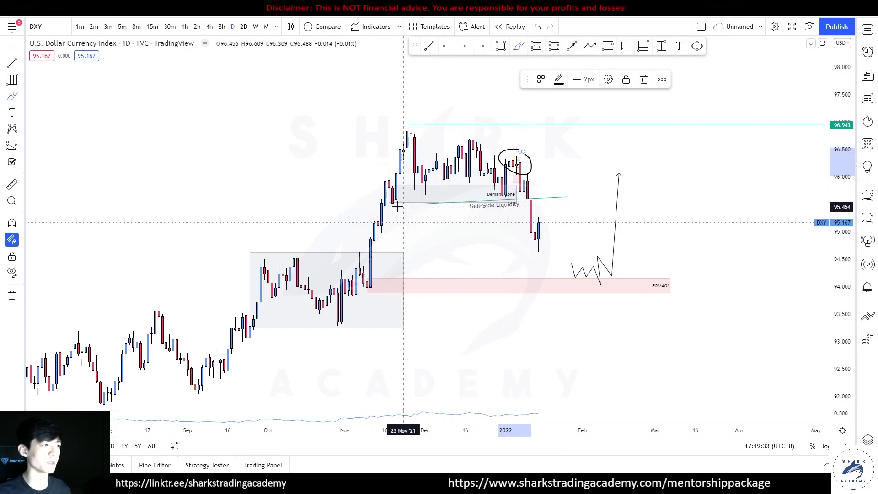
pyautogui.moveTo(401, 206); pyautogui.dragTo(575, 200)
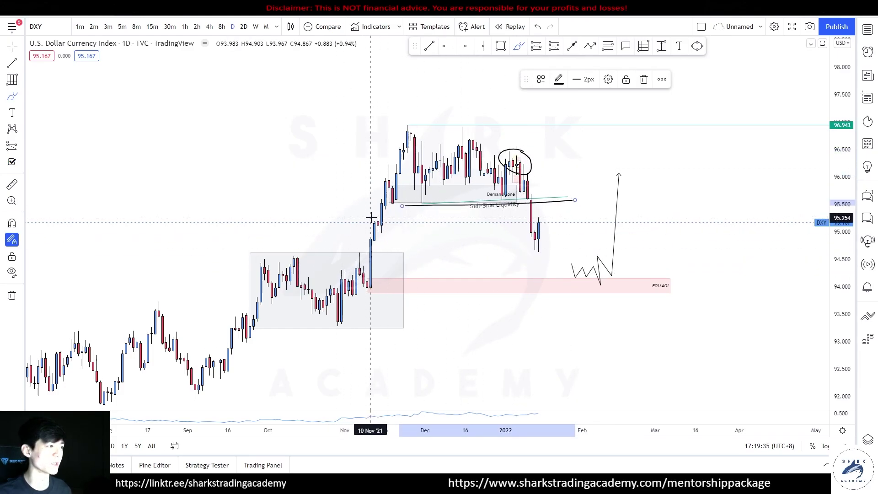
# Trace the upper and lower edges of the POI/AOI zone with brush lines and undo both
pyautogui.moveTo(481, 276); pyautogui.dragTo(649, 277)
pyautogui.moveTo(501, 289); pyautogui.dragTo(659, 290)
pyautogui.hotkey('ctrl', 'z')
pyautogui.hotkey('ctrl', 'z')
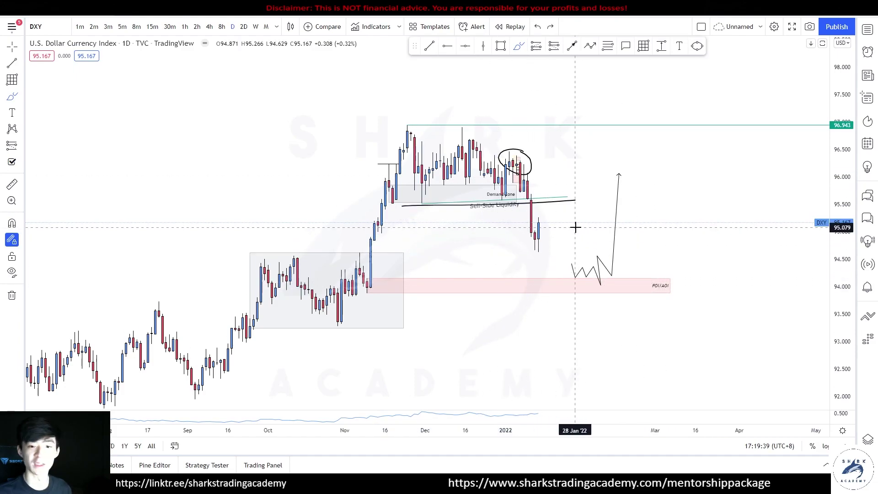
# Draw two near-horizontal brush lines forward from the January sell-off and circle its candles, undoing the extra marks beside the latest price
pyautogui.moveTo(522, 193); pyautogui.dragTo(645, 200)
pyautogui.moveTo(521, 165)
pyautogui.mouseDown()
pyautogui.moveTo(649, 166)
pyautogui.moveTo(535, 200)
pyautogui.moveTo(528, 167)
pyautogui.mouseUp()
pyautogui.moveTo(540, 240)
pyautogui.mouseDown()
pyautogui.moveTo(566, 184)
pyautogui.moveTo(539, 213)
pyautogui.moveTo(546, 206)
pyautogui.mouseUp()
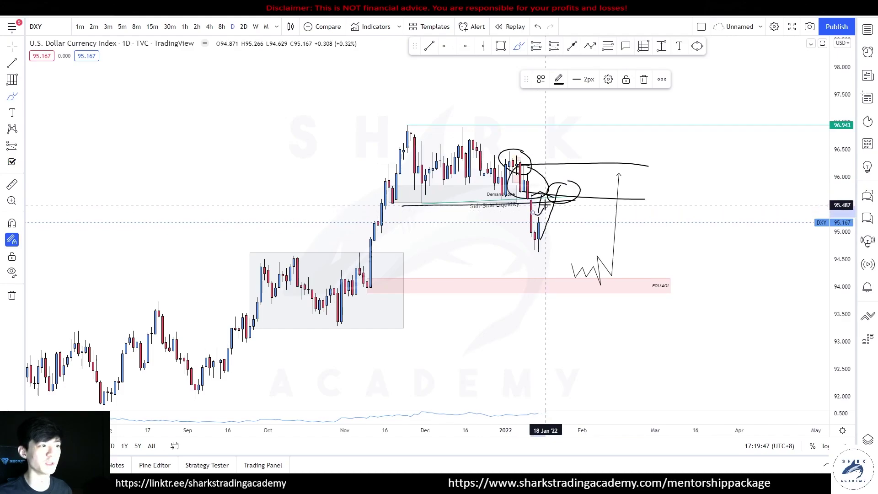
pyautogui.hotkey('ctrl', 'z')
pyautogui.hotkey('ctrl', 'z')
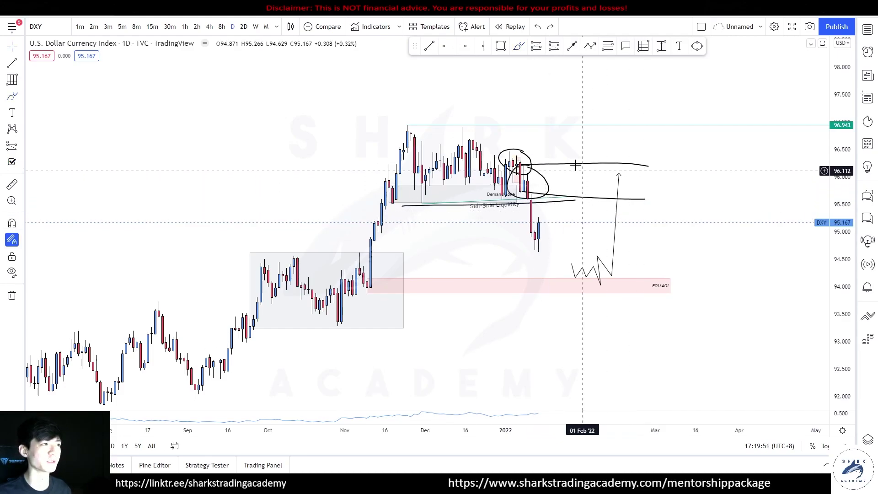
# Add the text note "BUY USD*** / SELL ***USD" and place it just above the latest candle
pyautogui.click(663, 47)
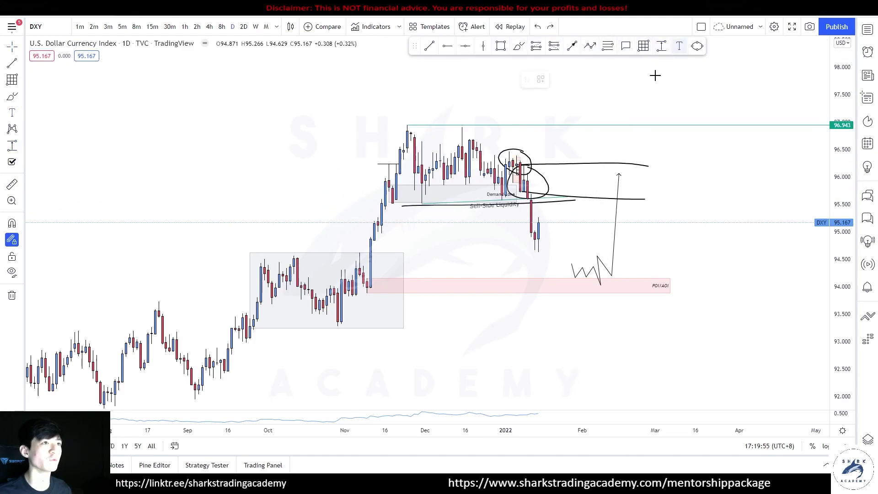
pyautogui.click(557, 210)
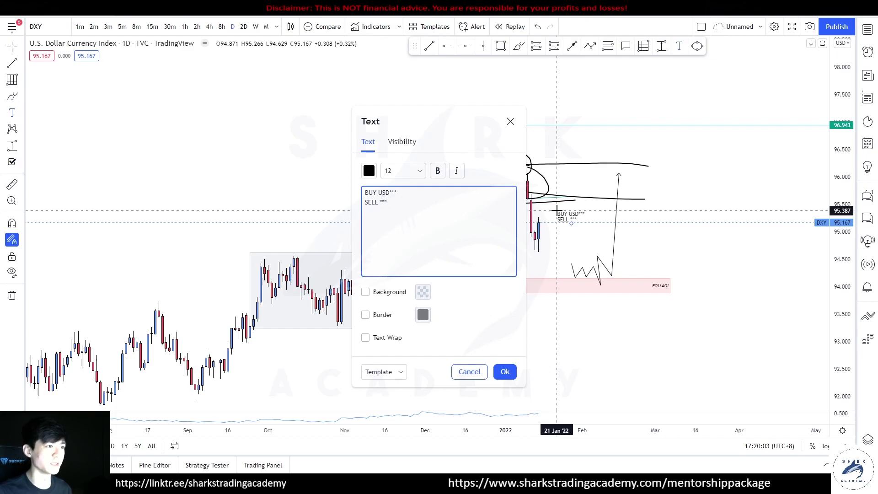
pyautogui.click(534, 212)
pyautogui.moveTo(574, 213); pyautogui.dragTo(548, 207)
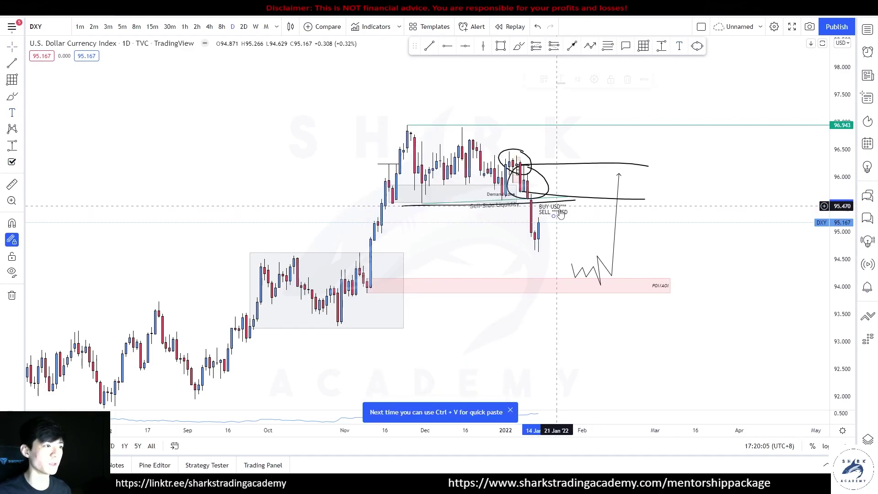
# Draw a projected price path from the latest candle up into the marked January area and down to the POI/AOI zone
pyautogui.click(590, 46)
pyautogui.click(546, 242)
pyautogui.click(565, 188)
pyautogui.doubleClick(586, 281)
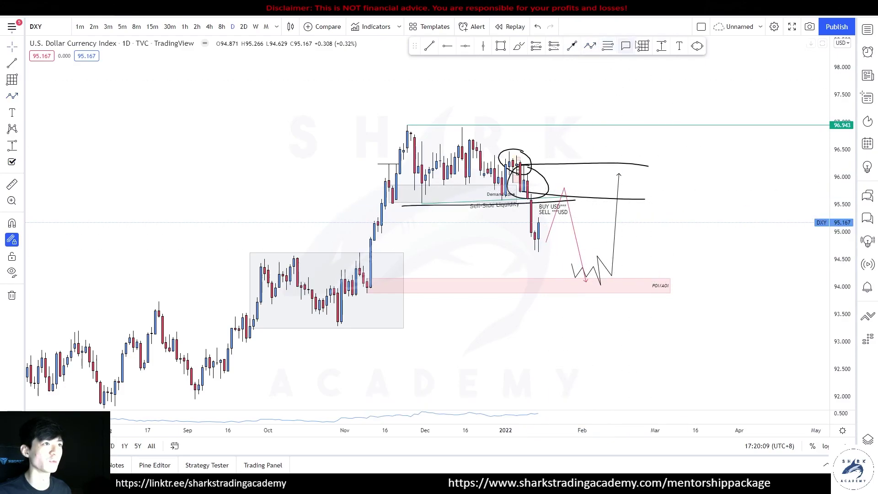
# Add a text note reading "SELL USD***" and "BUY" beside the peak of the projected path and reposition it
pyautogui.click(679, 46)
pyautogui.click(584, 190)
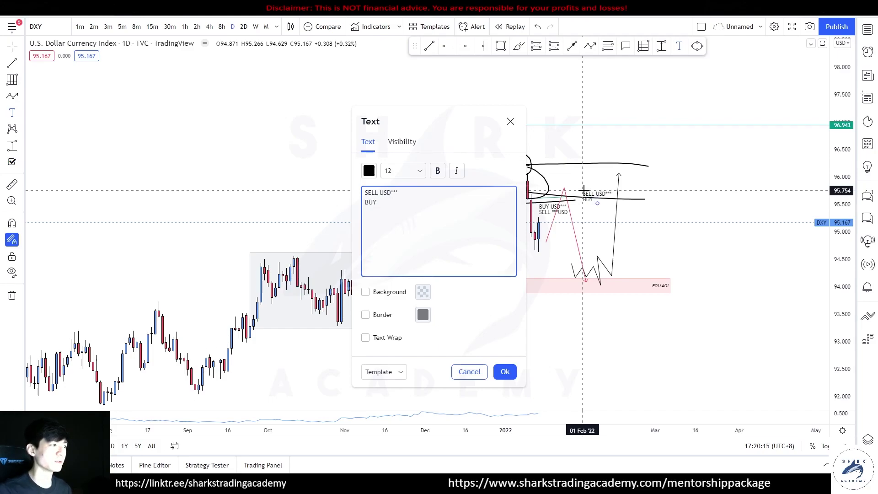
pyautogui.click(584, 190)
pyautogui.moveTo(595, 196); pyautogui.dragTo(634, 279)
# Copy and paste the "BUY USD*** / SELL ***USD" note on the chart
pyautogui.click(607, 197)
pyautogui.click(600, 220)
pyautogui.click(557, 212)
pyautogui.hotkey('ctrl', 'c')
pyautogui.hotkey('ctrl', 'v')
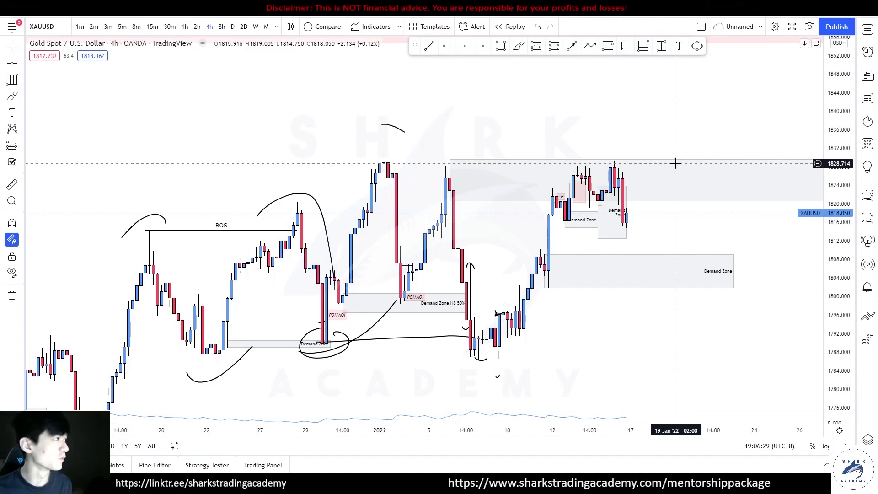
# Mark the alternating swing highs and lows on the XAUUSD chart with brush arcs, from 20 December to the early-January peak
pyautogui.click(543, 161)
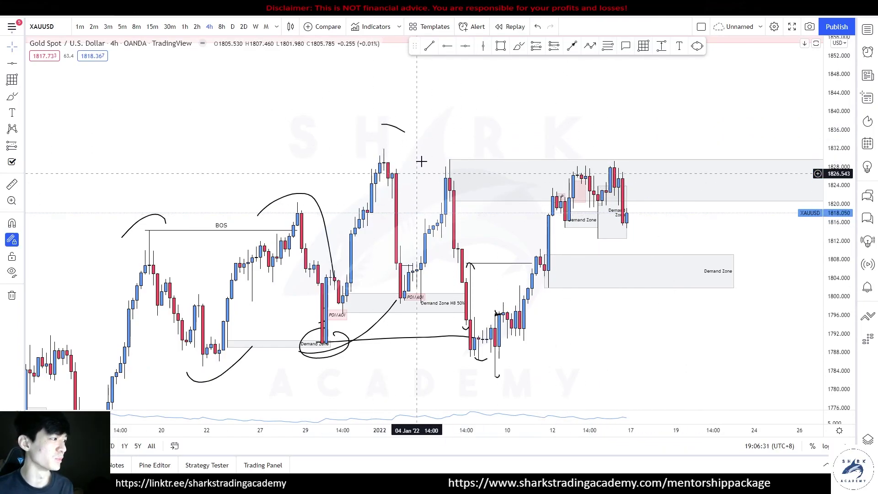
pyautogui.click(519, 46)
pyautogui.moveTo(124, 246); pyautogui.dragTo(178, 236)
pyautogui.moveTo(179, 368); pyautogui.dragTo(252, 344)
pyautogui.moveTo(261, 208); pyautogui.dragTo(330, 209)
pyautogui.moveTo(302, 336); pyautogui.dragTo(368, 349)
pyautogui.moveTo(365, 154)
pyautogui.mouseDown()
pyautogui.moveTo(412, 141)
pyautogui.moveTo(430, 158)
pyautogui.mouseUp()
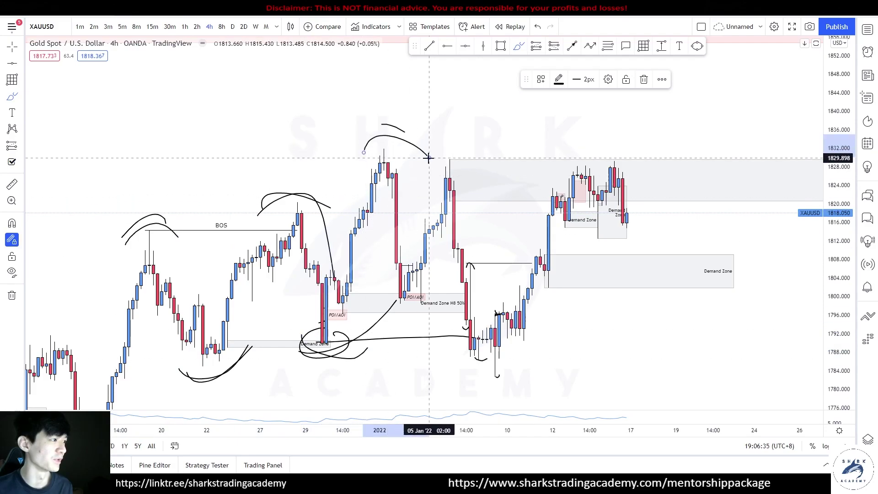
# Mark the early-January low and following lower high with the brush, and draw a line forward from the late-December low to 7 January
pyautogui.moveTo(379, 294)
pyautogui.mouseDown()
pyautogui.moveTo(423, 296)
pyautogui.moveTo(426, 304)
pyautogui.mouseUp()
pyautogui.moveTo(451, 154)
pyautogui.mouseDown()
pyautogui.moveTo(455, 171)
pyautogui.moveTo(450, 157)
pyautogui.mouseUp()
pyautogui.moveTo(311, 343); pyautogui.dragTo(470, 342)
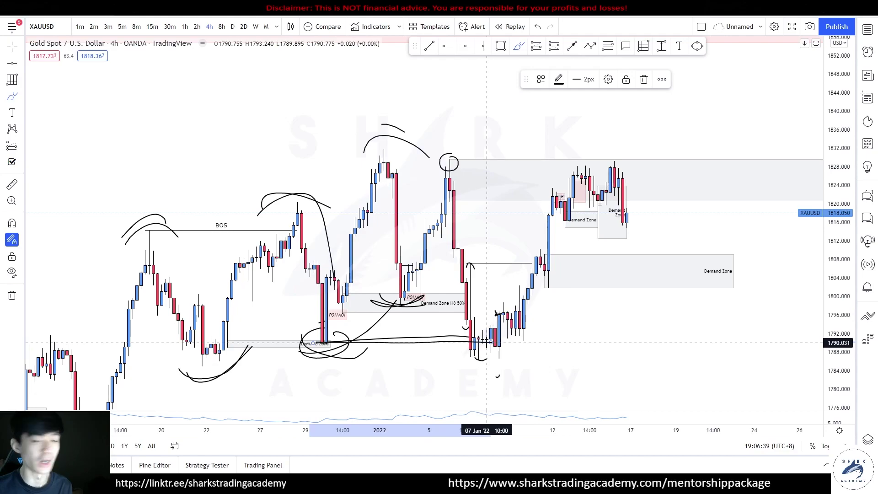
# Circle the 12–14 January range and mark its first two highs and first low with brush lines and its lowest wick with a circle
pyautogui.moveTo(641, 182)
pyautogui.mouseDown()
pyautogui.moveTo(529, 198)
pyautogui.moveTo(633, 160)
pyautogui.mouseUp()
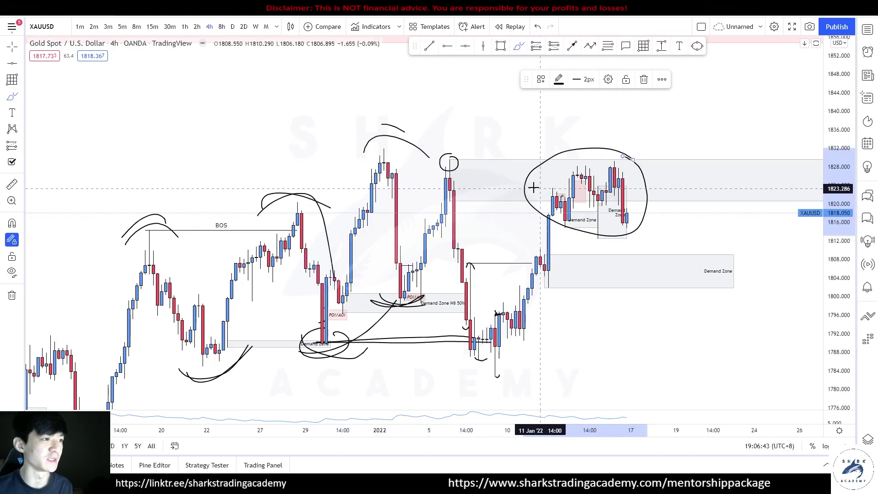
pyautogui.scroll(4, 545, 188)
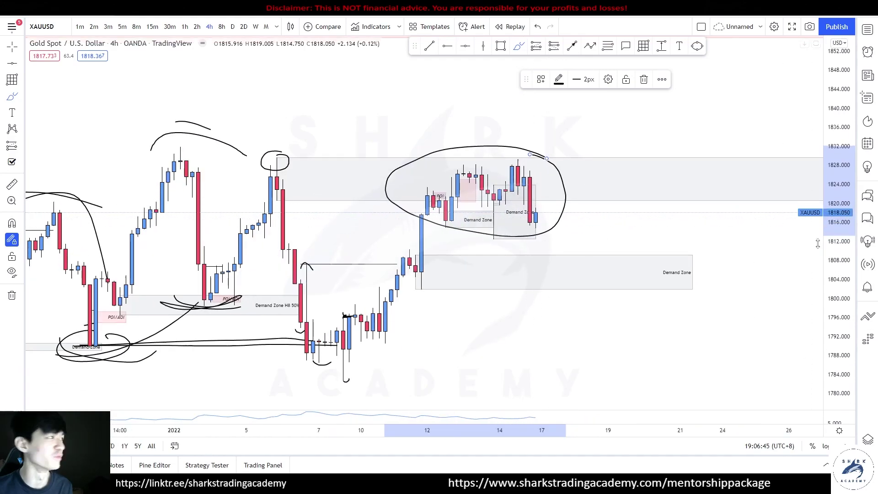
pyautogui.moveTo(412, 168); pyautogui.dragTo(464, 168)
pyautogui.moveTo(436, 229); pyautogui.dragTo(470, 229)
pyautogui.moveTo(454, 130); pyautogui.dragTo(493, 131)
pyautogui.moveTo(500, 242)
pyautogui.mouseDown()
pyautogui.moveTo(503, 231)
pyautogui.moveTo(490, 223)
pyautogui.mouseUp()
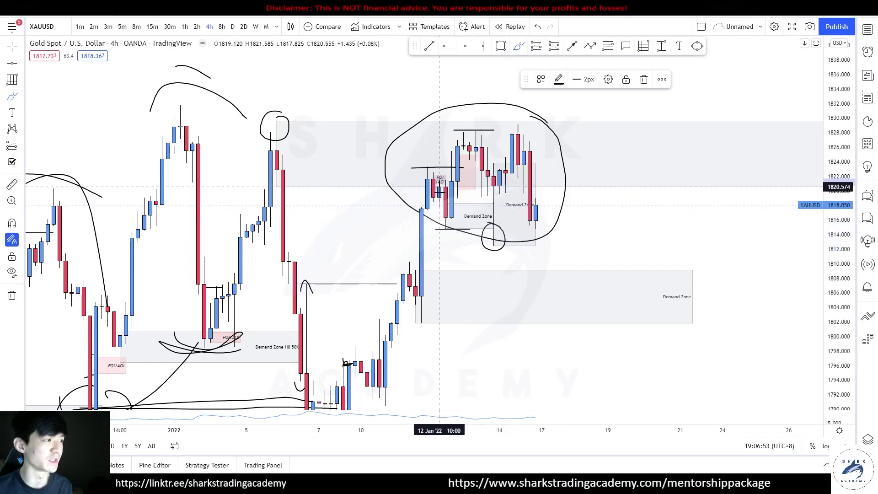
# Outline the smaller Demand Zone inside the January range with the brush and circle the range's latest high
pyautogui.moveTo(447, 181)
pyautogui.mouseDown()
pyautogui.moveTo(505, 201)
pyautogui.moveTo(428, 222)
pyautogui.mouseUp()
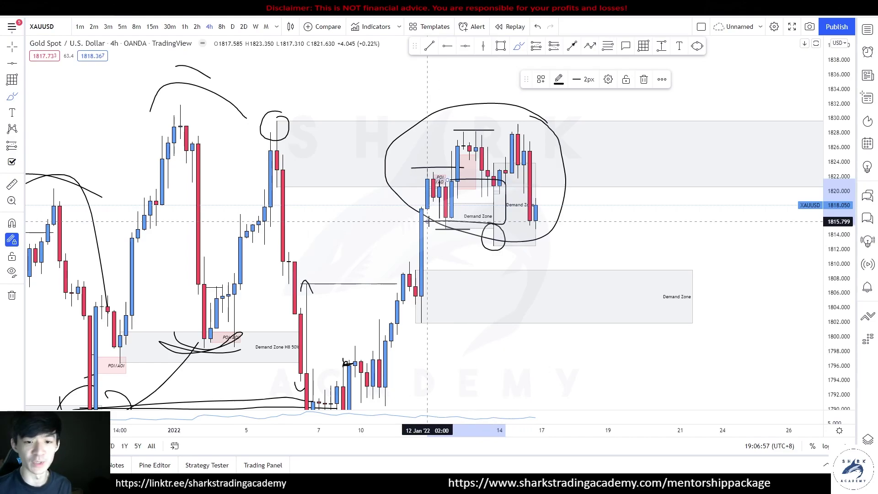
pyautogui.moveTo(522, 118); pyautogui.dragTo(525, 126)
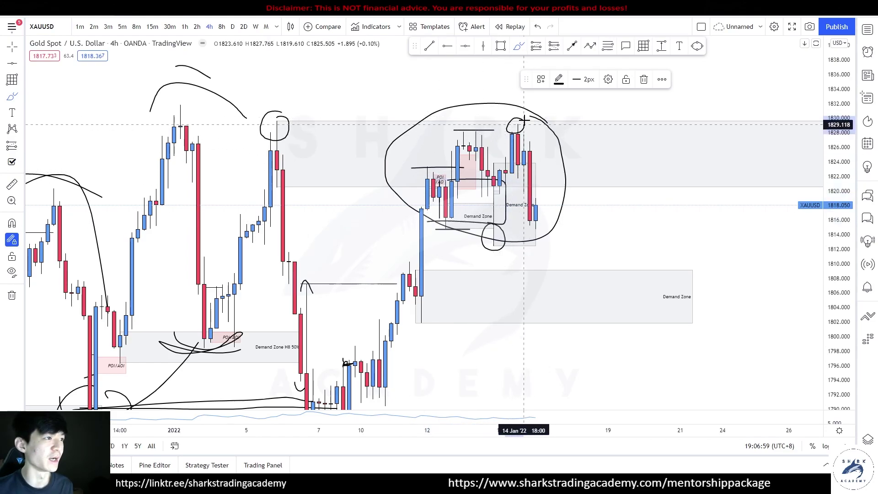
# Outline the demand zone at the 14 January low with brush strokes and undo them
pyautogui.moveTo(495, 163)
pyautogui.mouseDown()
pyautogui.moveTo(507, 163)
pyautogui.moveTo(545, 239)
pyautogui.moveTo(490, 247)
pyautogui.mouseUp()
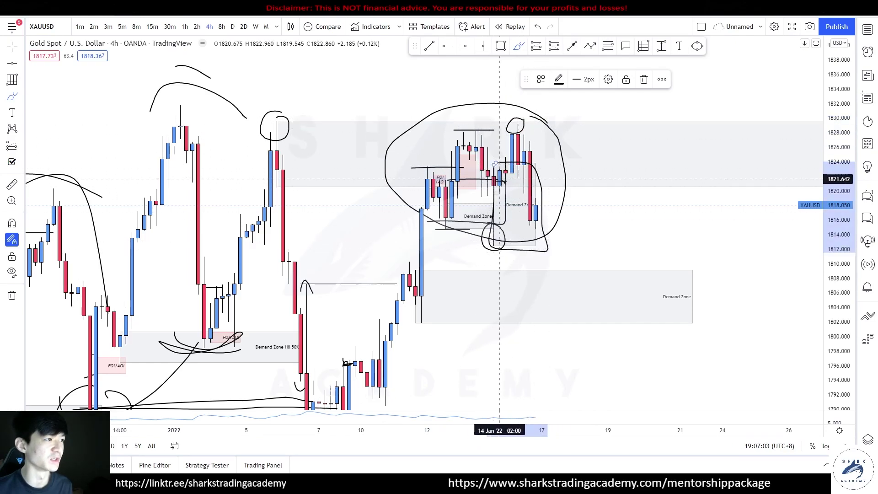
pyautogui.hotkey('ctrl', 'z')
pyautogui.moveTo(482, 161)
pyautogui.mouseDown()
pyautogui.moveTo(503, 161)
pyautogui.moveTo(494, 255)
pyautogui.moveTo(508, 244)
pyautogui.mouseUp()
pyautogui.hotkey('ctrl', 'z')
pyautogui.hotkey('ctrl', 'z')
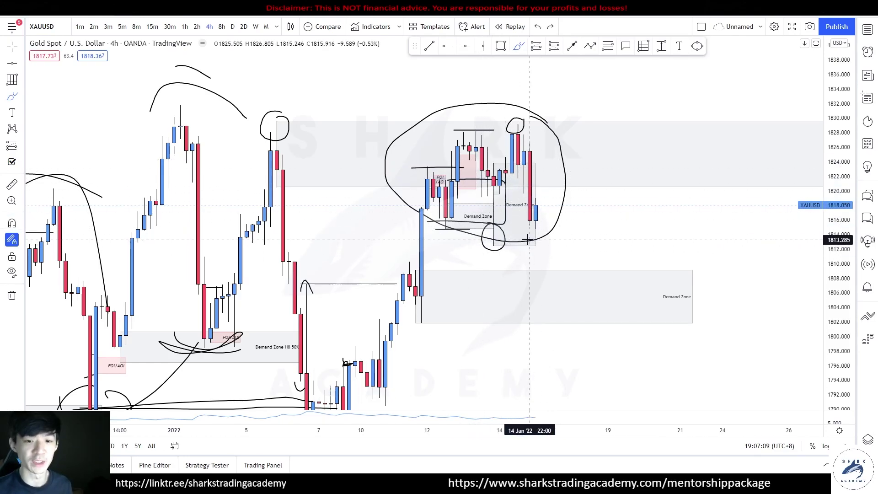
# Delete the large brush oval around the 12–14 January range
pyautogui.scroll(1, 514, 233)
pyautogui.click(502, 124)
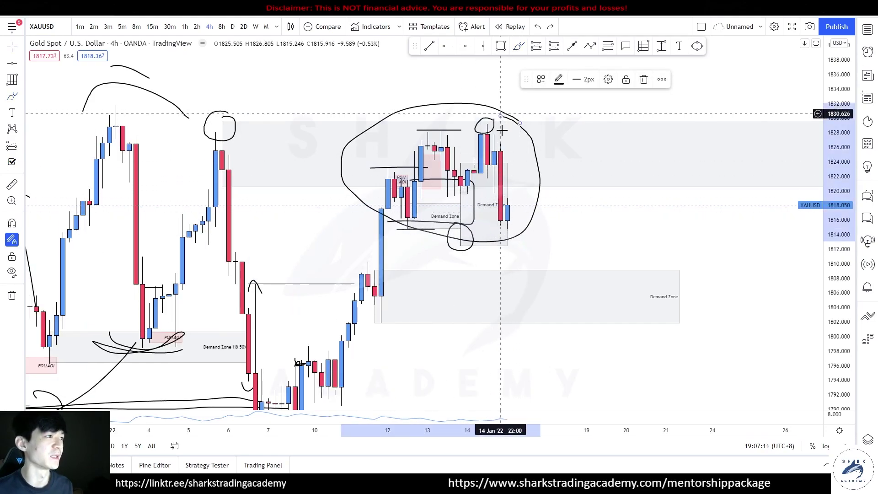
pyautogui.press('Delete')
# Restyle the demand zone at the 14 January low as a blue POI/AOI zone
pyautogui.click(460, 164)
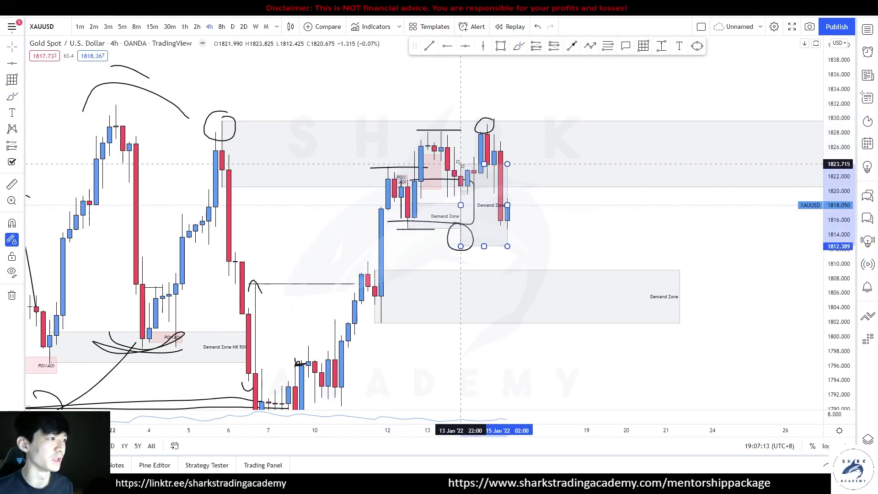
pyautogui.rightClick(460, 163)
pyautogui.moveTo(494, 173)
pyautogui.click(579, 210)
# Shorten the lower Demand Zone rectangle so its forward edge ends at about 18 January
pyautogui.moveTo(551, 232); pyautogui.dragTo(635, 229)
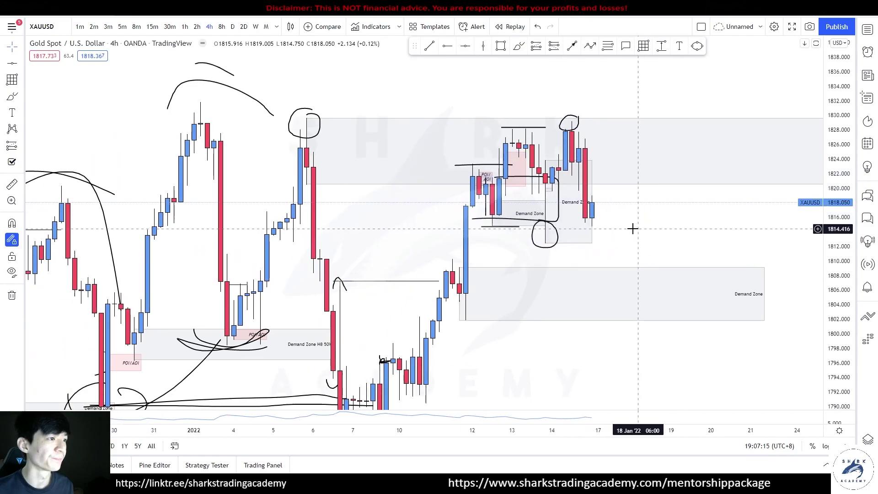
pyautogui.scroll(2, 635, 229)
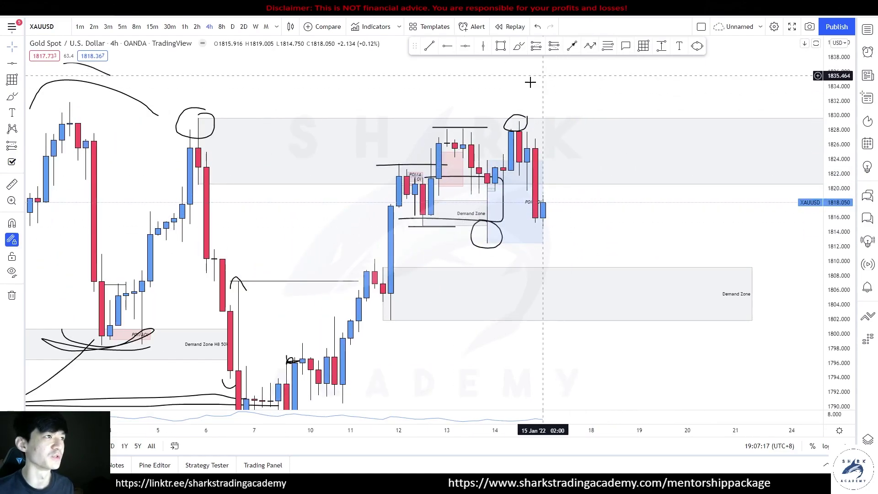
pyautogui.moveTo(839, 291); pyautogui.dragTo(840, 209)
pyautogui.scroll(2, 698, 214)
pyautogui.moveTo(839, 240); pyautogui.dragTo(839, 355)
pyautogui.scroll(-1, 612, 291)
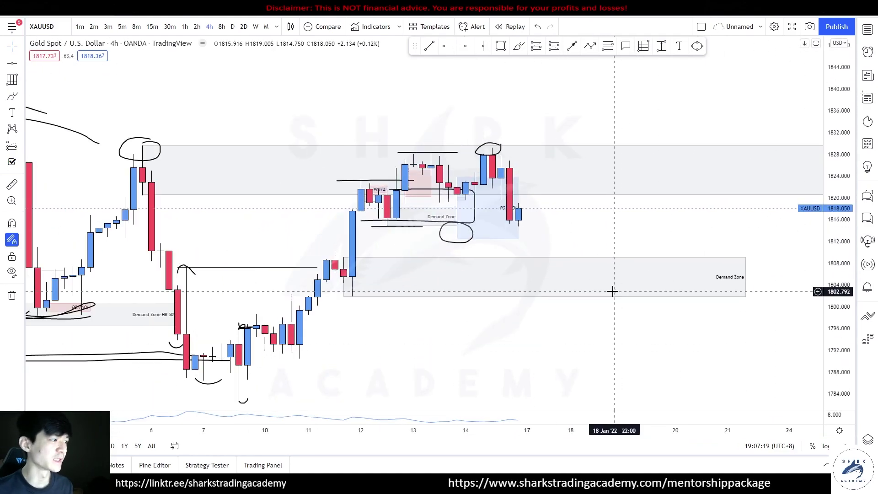
pyautogui.scroll(-1, 612, 292)
pyautogui.moveTo(753, 277); pyautogui.dragTo(604, 276)
pyautogui.click(619, 236)
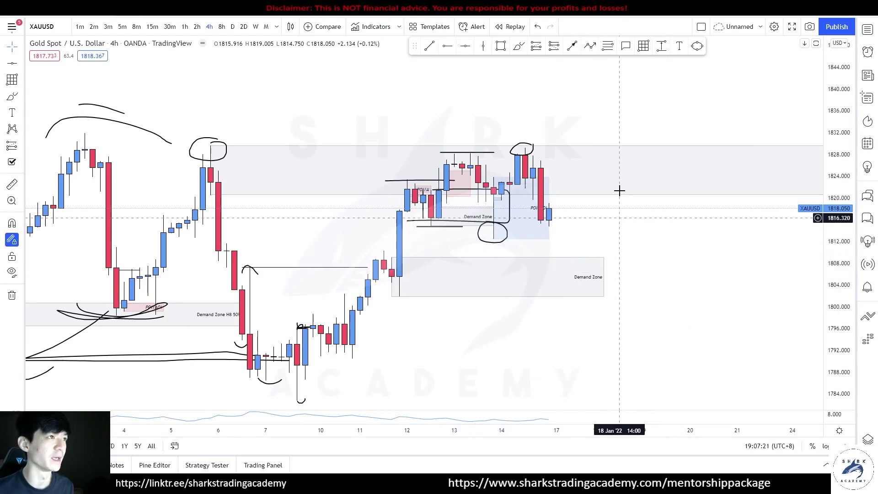
# Sketch brush marks around the lower Demand Zone and ahead of the latest candles, undoing each one
pyautogui.click(518, 45)
pyautogui.moveTo(572, 242)
pyautogui.mouseDown()
pyautogui.moveTo(559, 245)
pyautogui.moveTo(570, 242)
pyautogui.mouseUp()
pyautogui.hotkey('ctrl', 'z')
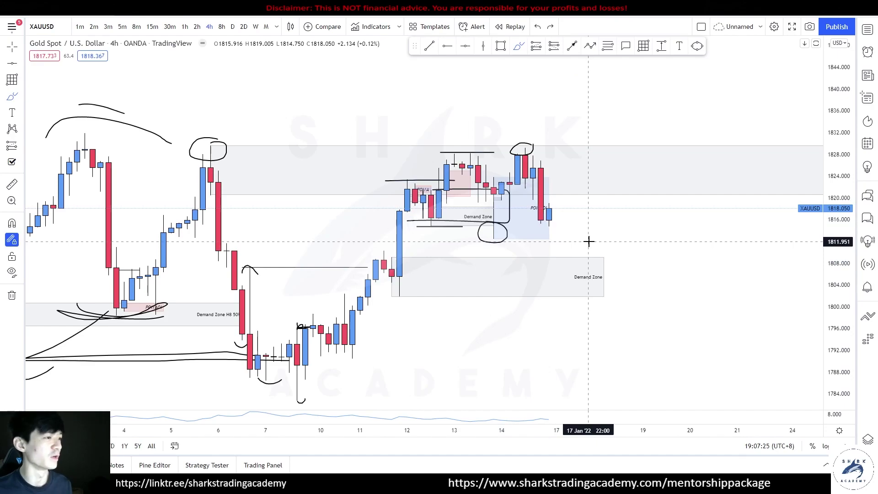
pyautogui.moveTo(573, 265)
pyautogui.mouseDown()
pyautogui.moveTo(583, 277)
pyautogui.moveTo(619, 237)
pyautogui.mouseUp()
pyautogui.hotkey('ctrl', 'z')
pyautogui.scroll(-4, 616, 253)
pyautogui.moveTo(840, 270); pyautogui.dragTo(840, 324)
pyautogui.moveTo(648, 253); pyautogui.dragTo(649, 243)
pyautogui.hotkey('ctrl', 'z')
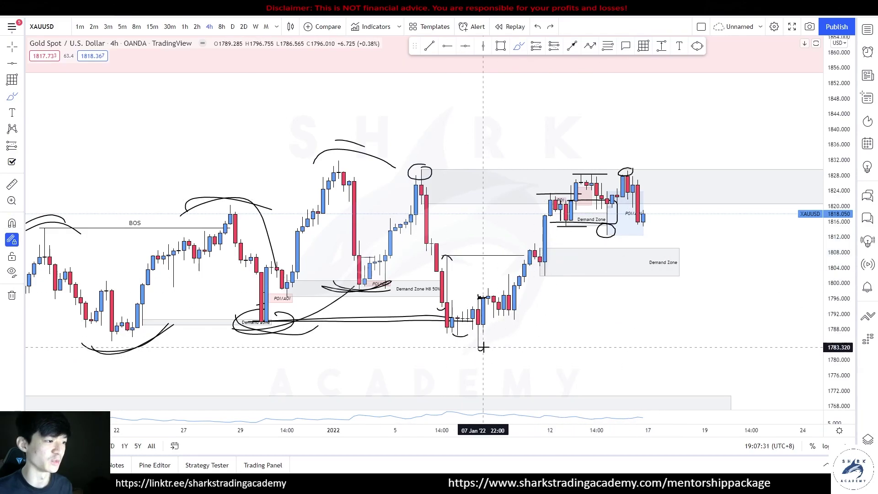
# Draw a brush line forward from the January swing low at about 1783 and an ellipse beneath it at the large demand zone's upper edge
pyautogui.moveTo(478, 350); pyautogui.dragTo(790, 348)
pyautogui.moveTo(606, 403)
pyautogui.mouseDown()
pyautogui.moveTo(643, 395)
pyautogui.moveTo(593, 378)
pyautogui.mouseUp()
pyautogui.scroll(-5, 602, 383)
pyautogui.moveTo(840, 343); pyautogui.dragTo(839, 394)
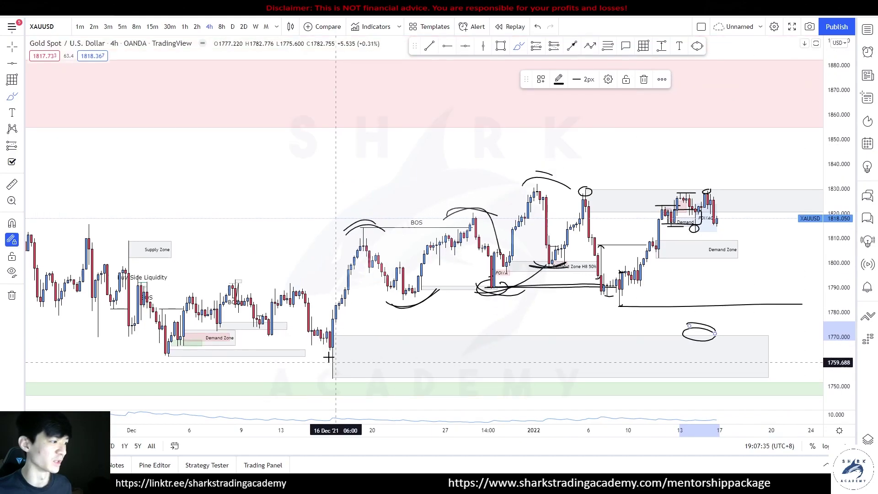
pyautogui.moveTo(343, 328); pyautogui.dragTo(372, 353)
pyautogui.scroll(5, 555, 352)
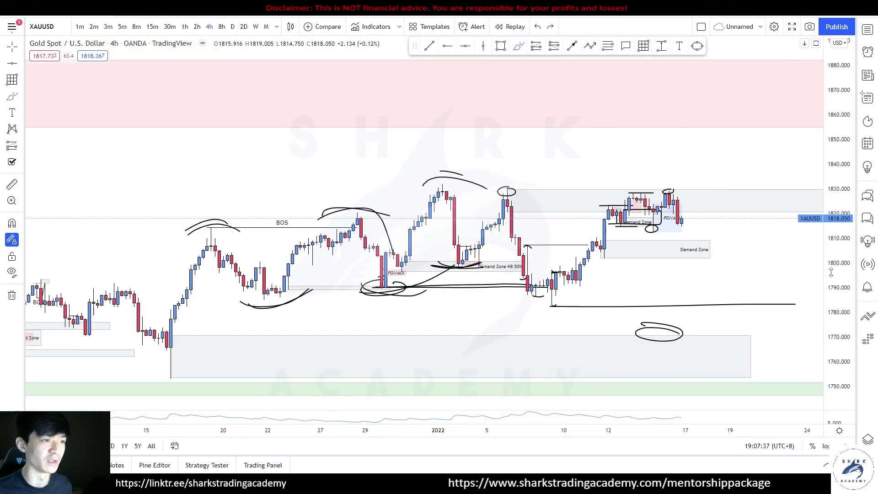
# Sketch brush marks ahead of the latest candles and beside the 14 January high, undoing each one
pyautogui.scroll(2, 694, 257)
pyautogui.moveTo(653, 259); pyautogui.dragTo(683, 232)
pyautogui.hotkey('ctrl', 'z')
pyautogui.scroll(3, 682, 248)
pyautogui.moveTo(594, 167)
pyautogui.mouseDown()
pyautogui.moveTo(542, 165)
pyautogui.moveTo(589, 168)
pyautogui.mouseUp()
pyautogui.hotkey('ctrl', 'z')
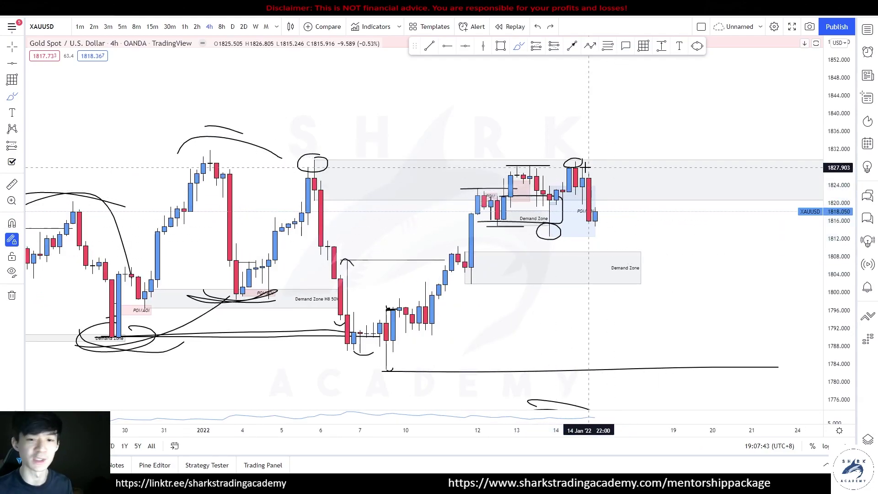
# Examine the price action around the 14 January high and the latest sell-off on the 15-minute chart
pyautogui.scroll(4, 654, 222)
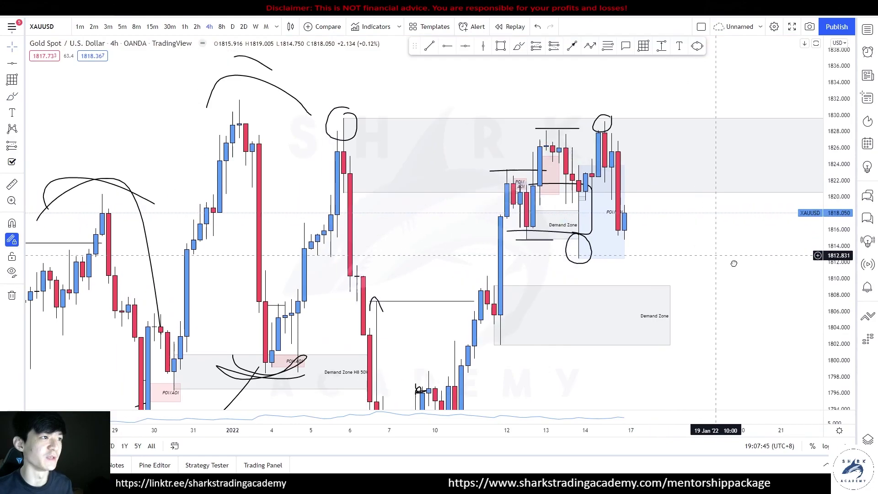
pyautogui.moveTo(638, 230); pyautogui.dragTo(641, 243)
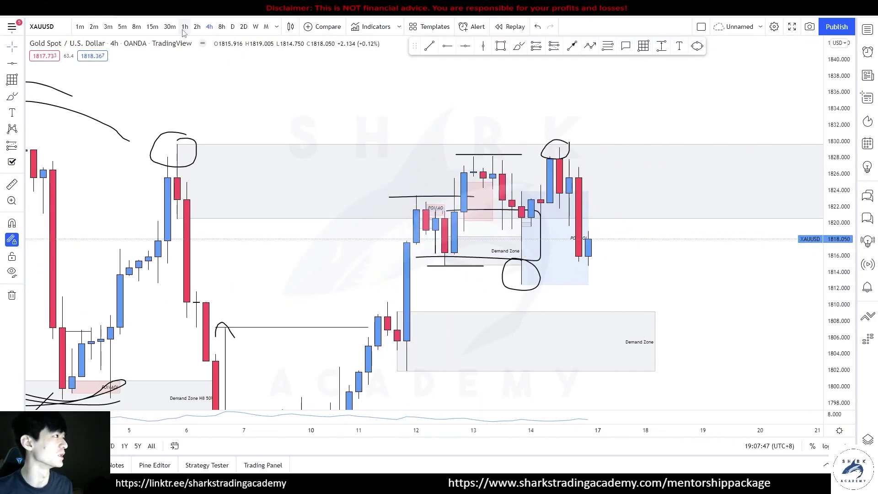
pyautogui.click(152, 26)
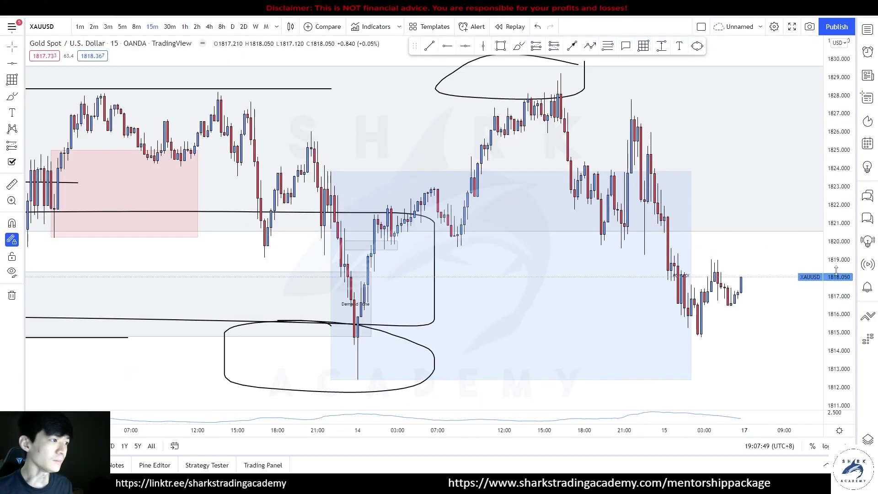
pyautogui.scroll(-2, 757, 253)
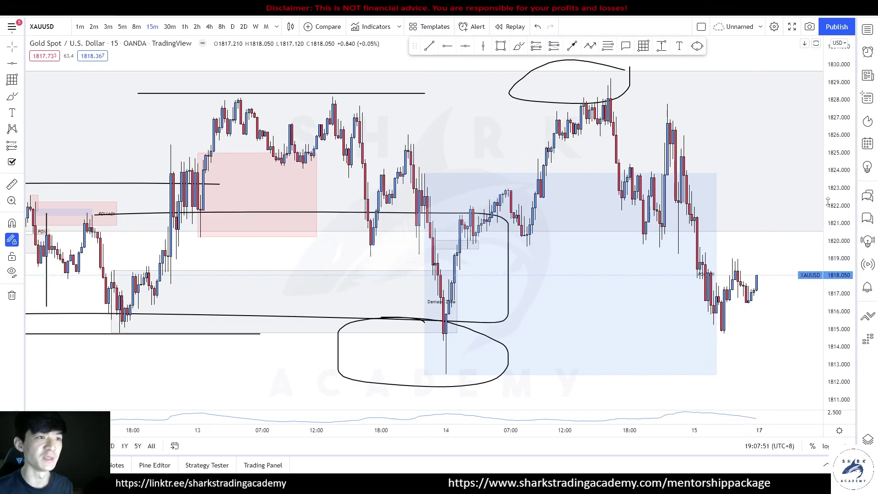
pyautogui.moveTo(831, 204); pyautogui.dragTo(832, 273)
pyautogui.moveTo(772, 314); pyautogui.dragTo(673, 315)
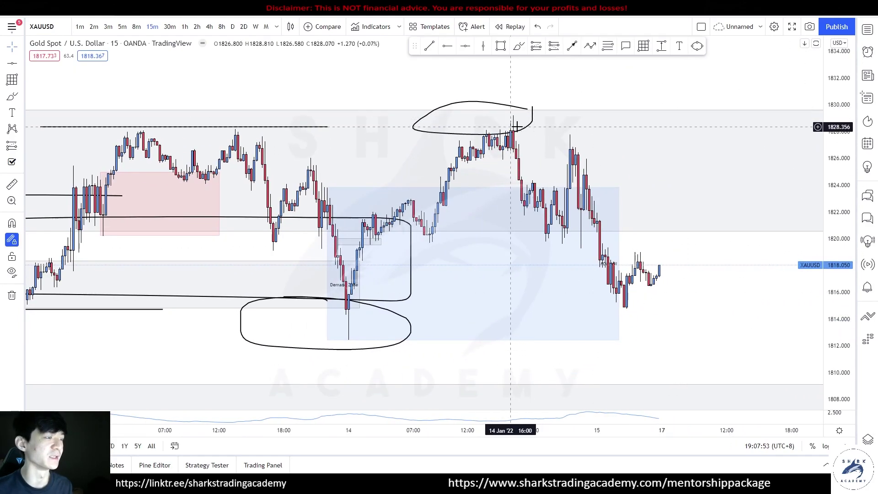
# On the 1-hour chart, draw a small rectangle over the 14 January pullback from about 1822 down to about 1819.7
pyautogui.click(500, 47)
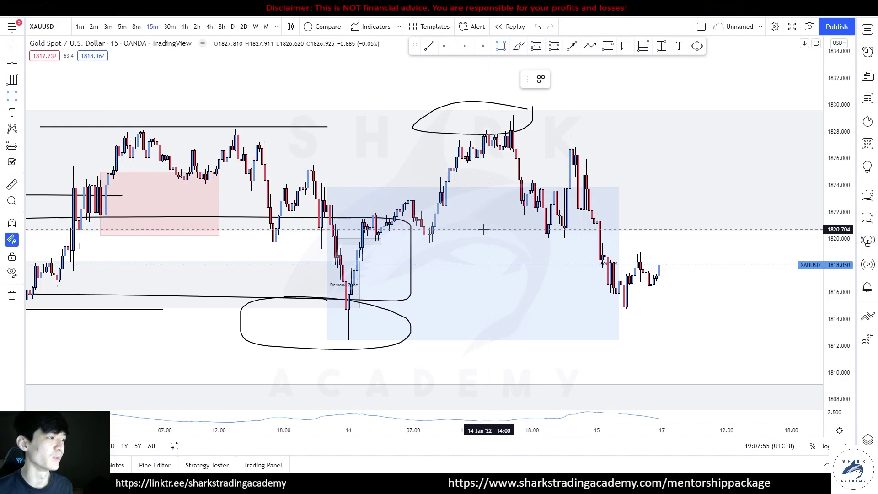
pyautogui.click(185, 26)
pyautogui.scroll(1, 595, 230)
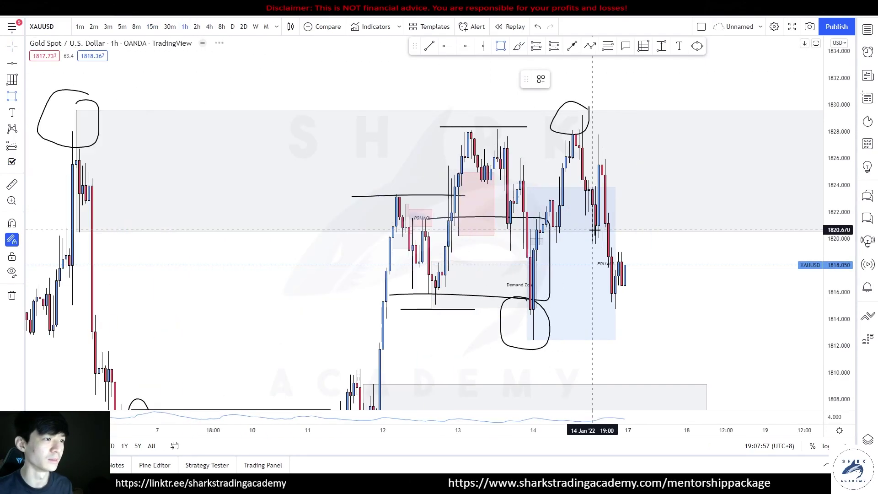
pyautogui.moveTo(557, 212); pyautogui.dragTo(569, 242)
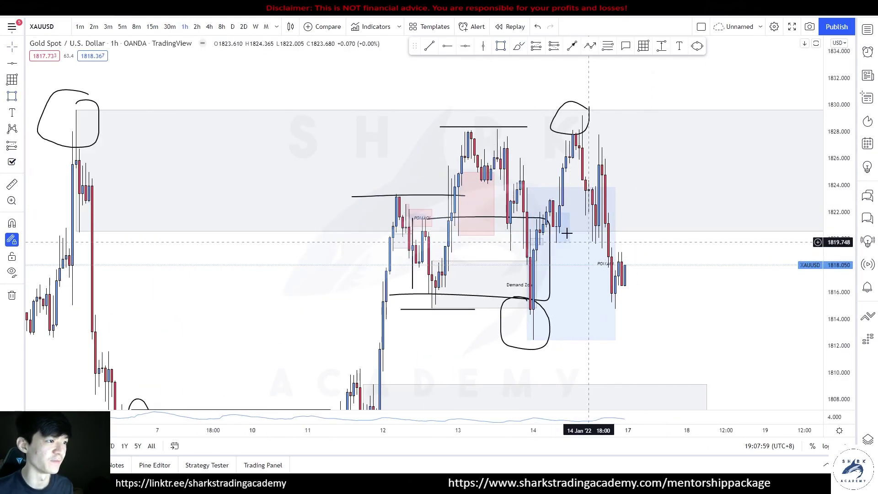
# Apply the OB Demand template to the small rectangle and extend it forward to about the start of 15 January
pyautogui.rightClick(569, 231)
pyautogui.moveTo(606, 239)
pyautogui.click(667, 276)
pyautogui.moveTo(569, 228); pyautogui.dragTo(608, 228)
pyautogui.click(702, 276)
pyautogui.scroll(1, 702, 277)
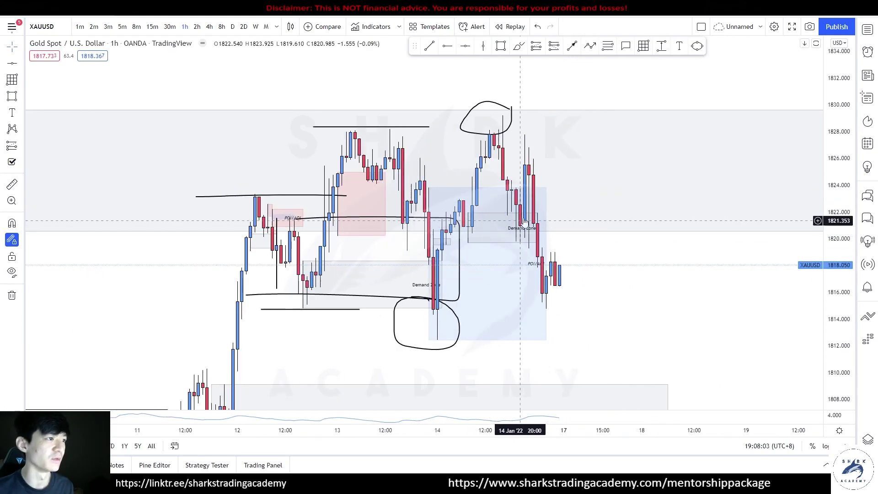
# Draw a rectangle from 1825.965 to 1820.875, spanning 14 January 23:00 to 18 January 09:00, and apply a red POI/AOI template
pyautogui.scroll(2, 726, 283)
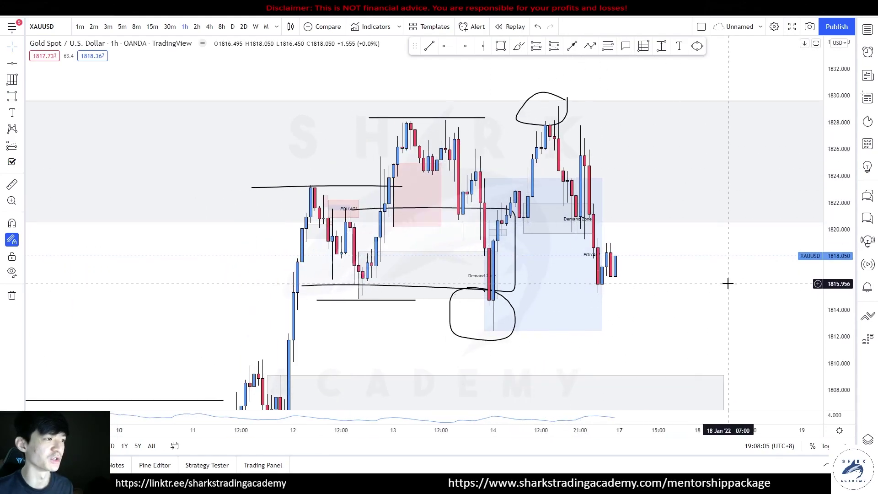
pyautogui.moveTo(698, 292); pyautogui.dragTo(691, 310)
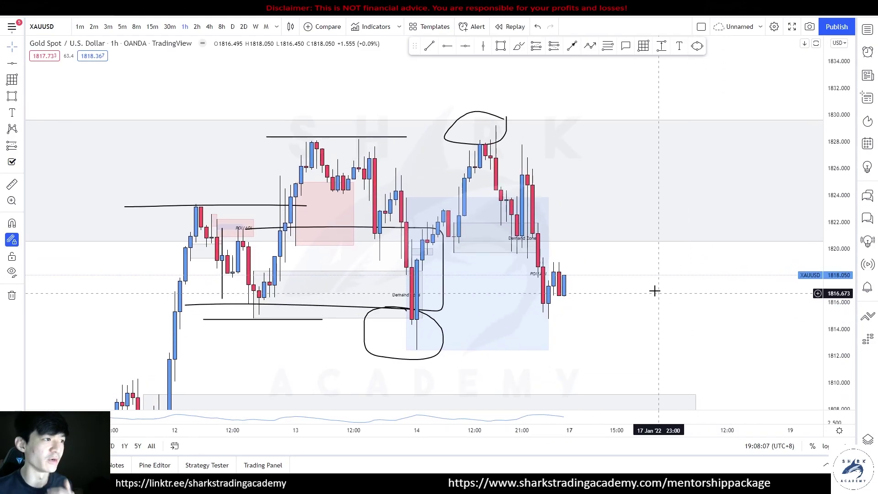
pyautogui.moveTo(643, 287); pyautogui.dragTo(647, 297)
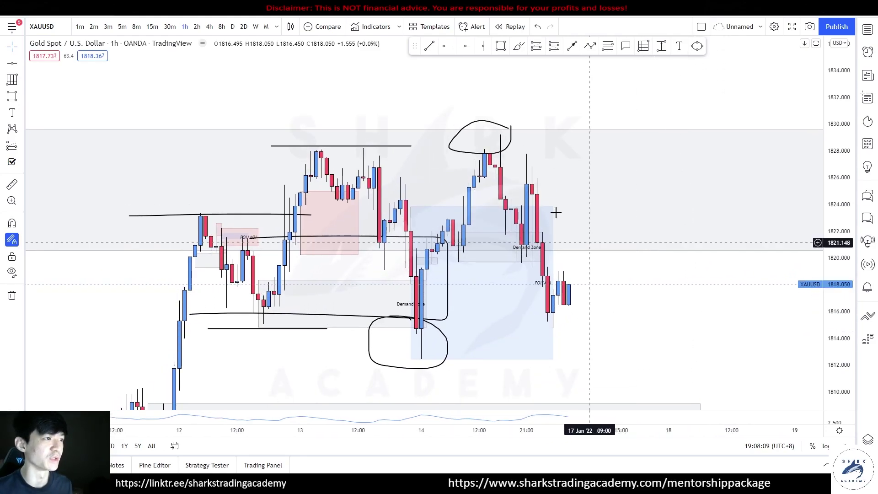
pyautogui.click(501, 45)
pyautogui.click(537, 178)
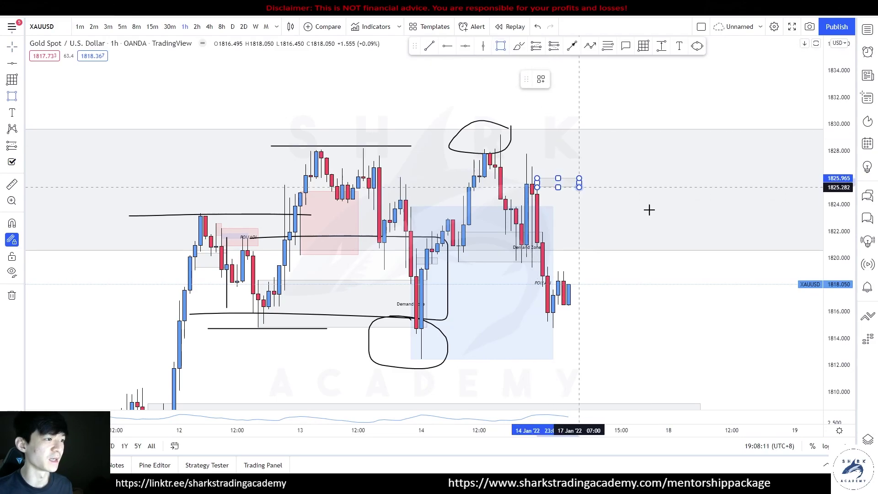
pyautogui.click(716, 246)
pyautogui.rightClick(716, 247)
pyautogui.moveTo(750, 258)
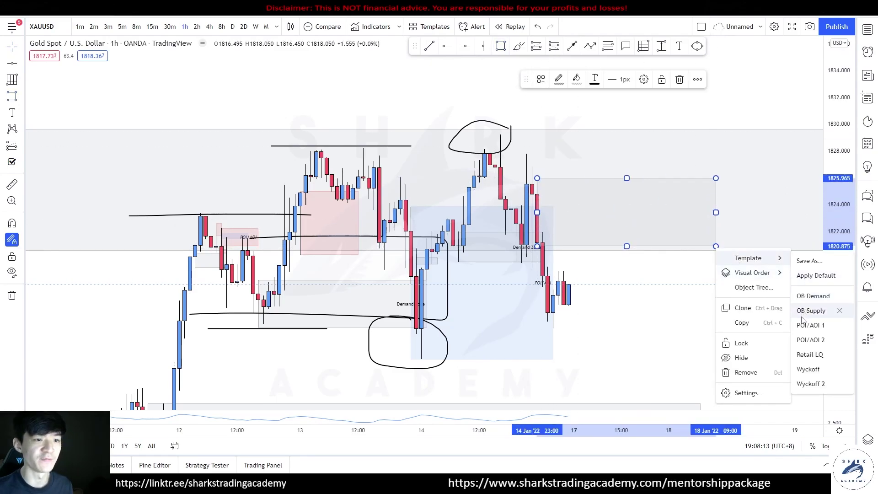
pyautogui.click(817, 311)
# Examine the sell-off inside the new red zone on successively lower timeframes, from 30 minutes down to 1 minute
pyautogui.click(169, 27)
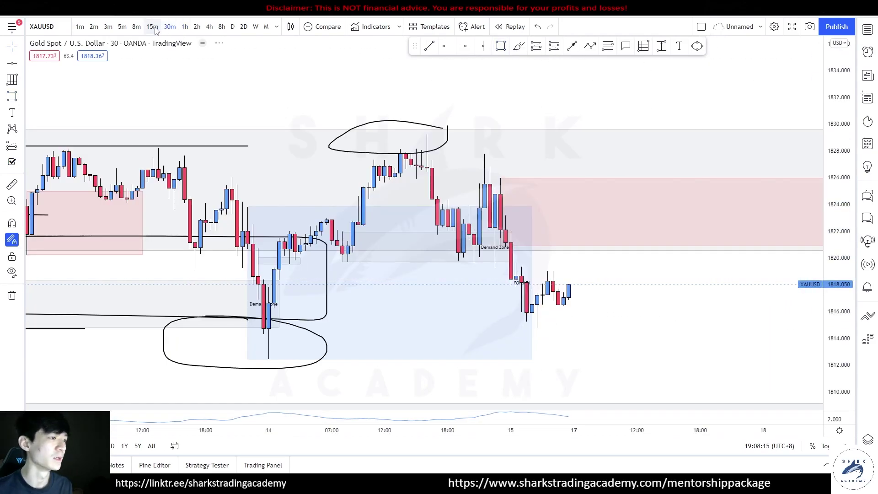
pyautogui.click(152, 27)
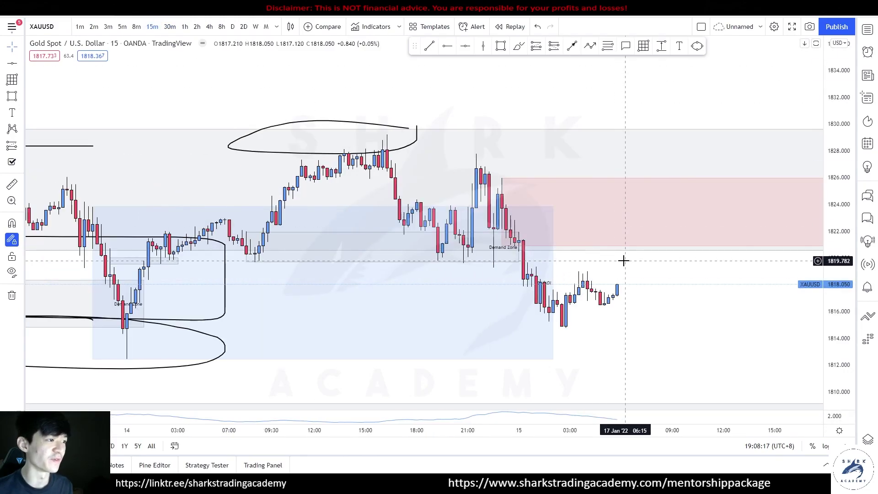
pyautogui.click(136, 27)
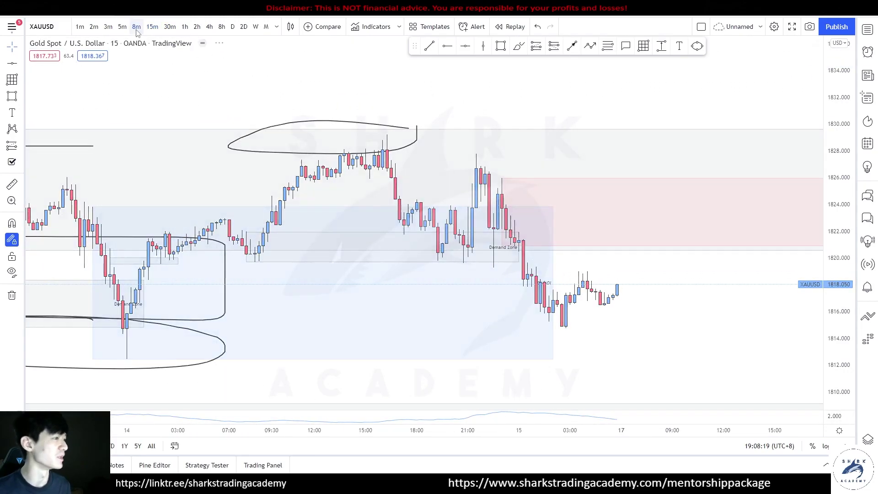
pyautogui.scroll(-1, 613, 304)
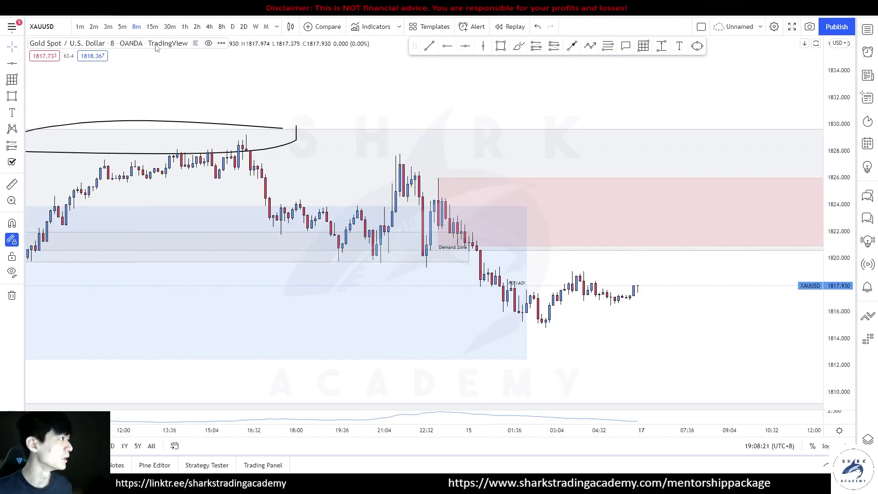
pyautogui.click(122, 27)
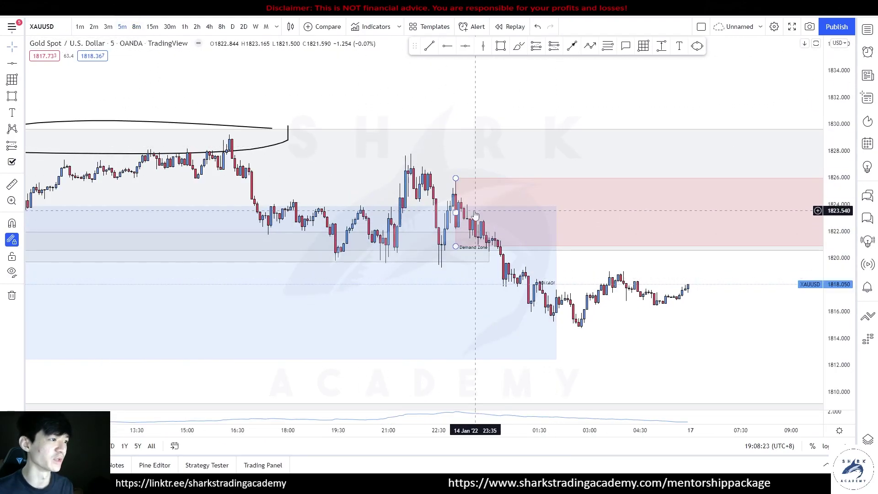
pyautogui.click(108, 27)
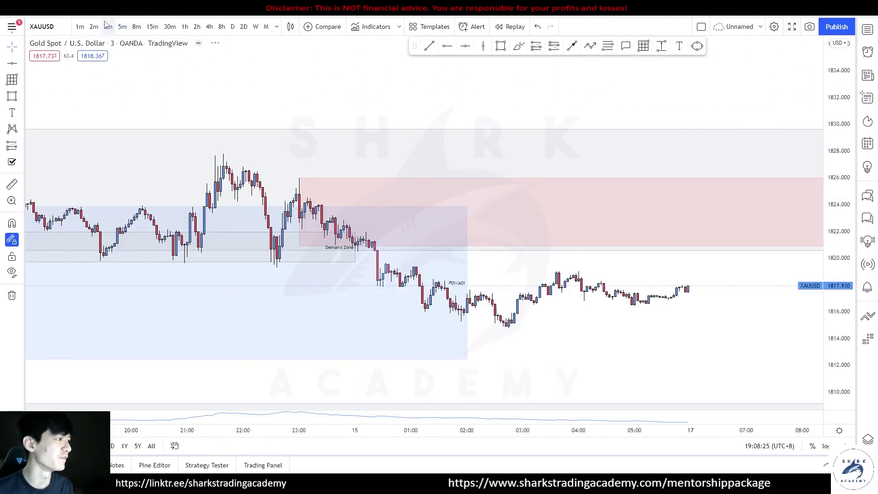
pyautogui.click(94, 27)
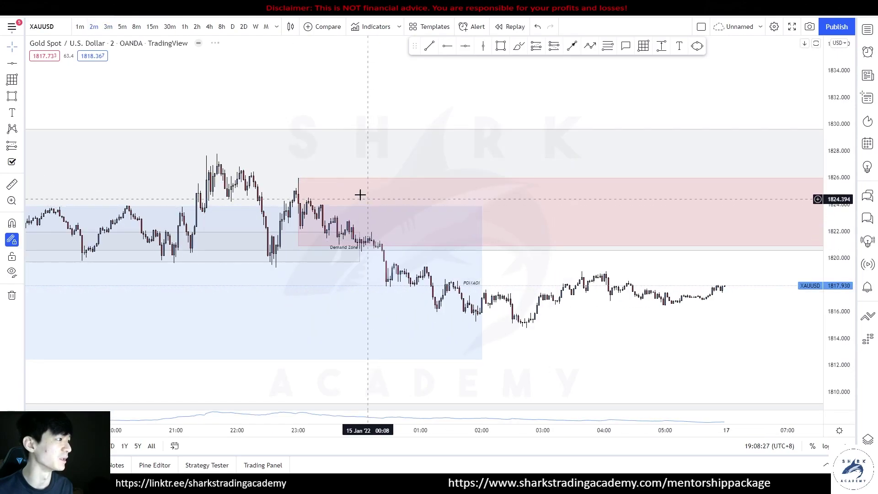
pyautogui.click(79, 27)
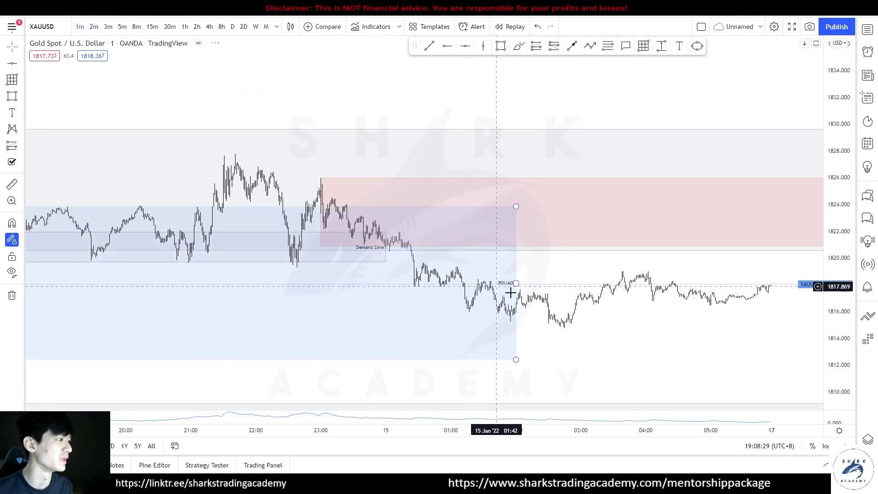
pyautogui.scroll(3, 502, 288)
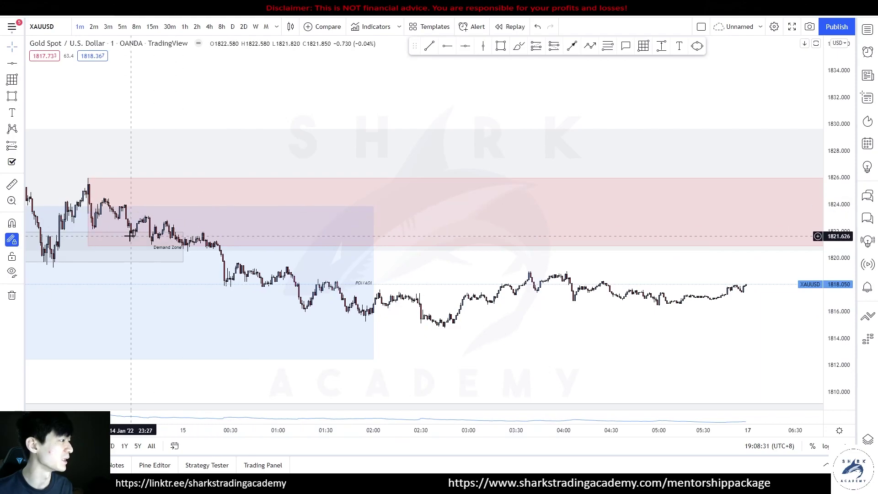
# Review the red zone on the 15-minute and 30-minute charts and return to the 1-hour chart
pyautogui.click(152, 27)
pyautogui.scroll(3, 598, 273)
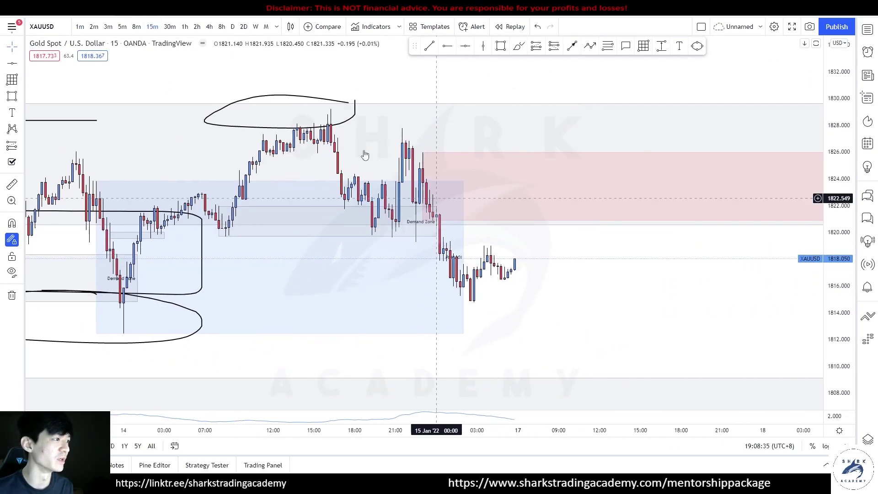
pyautogui.click(169, 27)
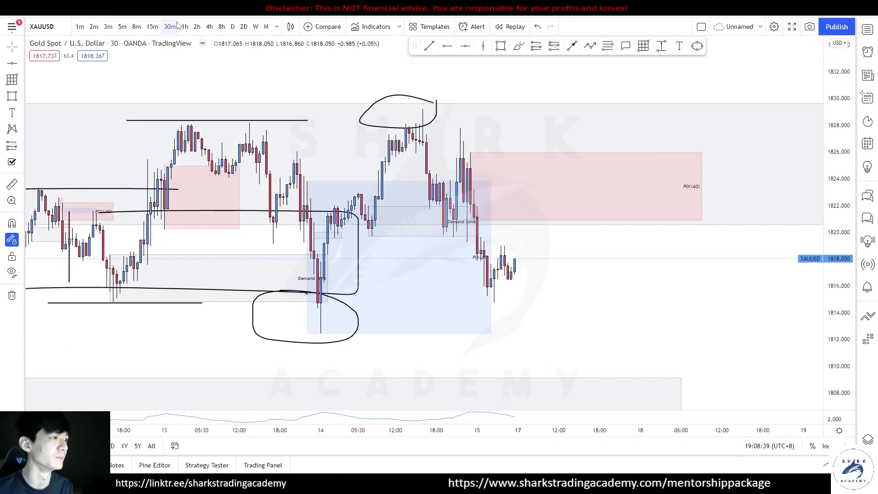
pyautogui.click(184, 27)
pyautogui.scroll(3, 512, 208)
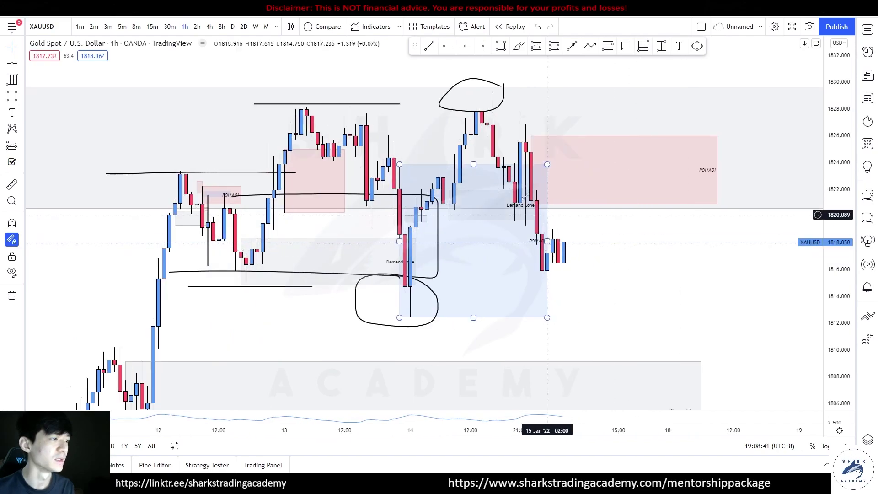
pyautogui.moveTo(838, 206); pyautogui.dragTo(782, 268)
pyautogui.moveTo(694, 273); pyautogui.dragTo(680, 291)
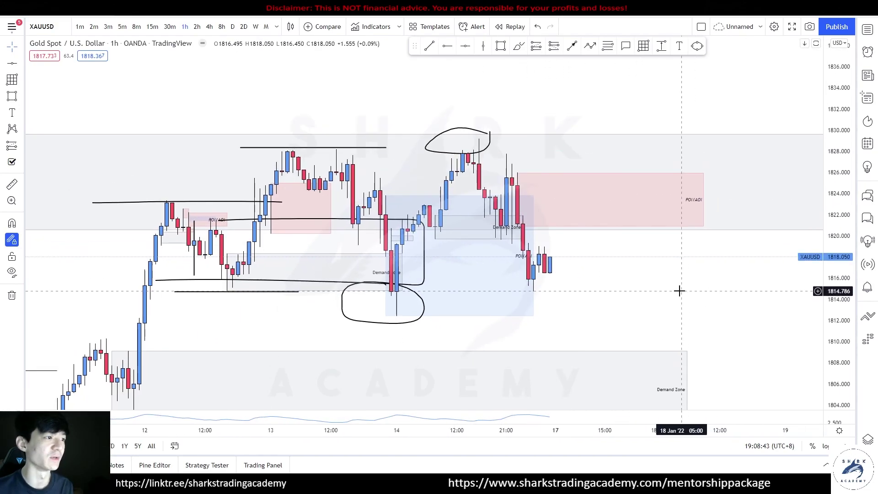
# Place a Gann box over the red POI/AOI zone's full height, from 14 January 23:00 to 17 January 22:00
pyautogui.moveTo(837, 246); pyautogui.dragTo(823, 173)
pyautogui.scroll(2, 564, 143)
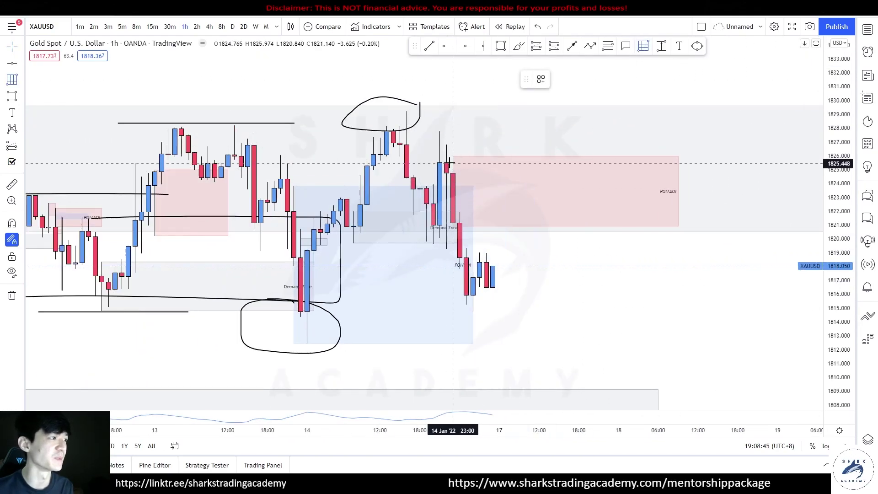
pyautogui.click(454, 156)
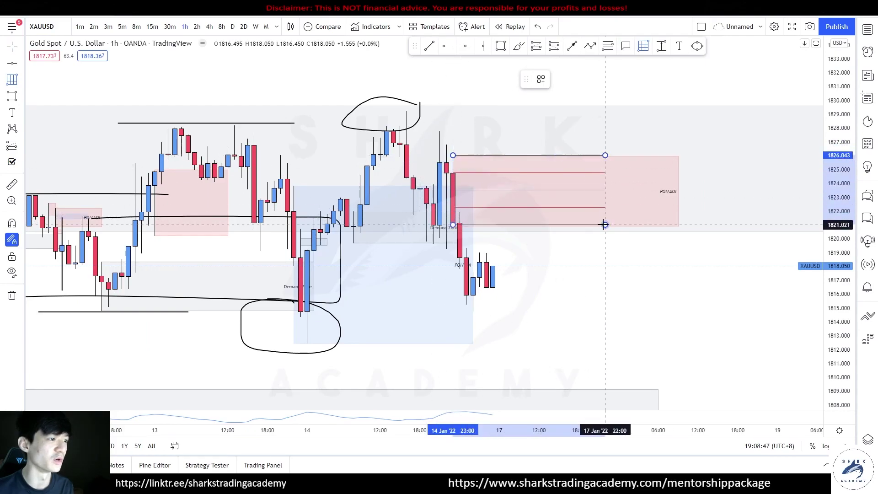
pyautogui.click(605, 226)
pyautogui.click(606, 266)
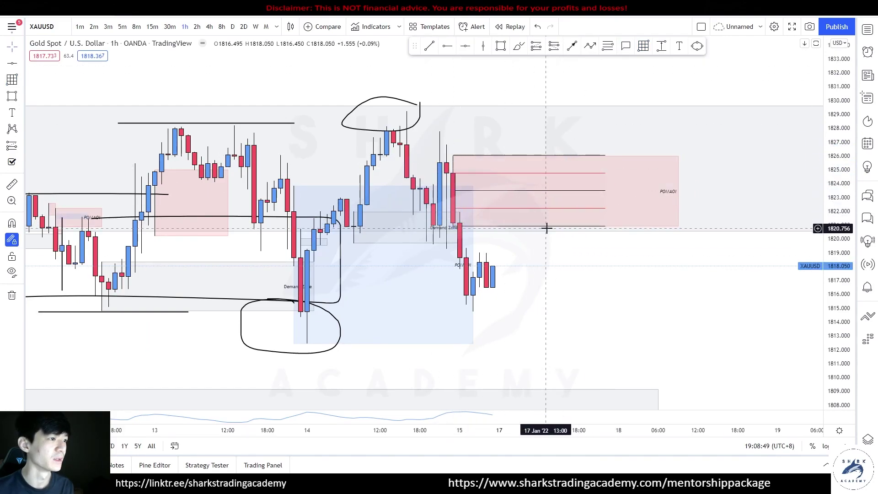
# Raise the red zone's lower edge to the Gann box midline at about 1823.5, and delete the Gann box
pyautogui.click(629, 226)
pyautogui.moveTo(565, 226); pyautogui.dragTo(565, 190)
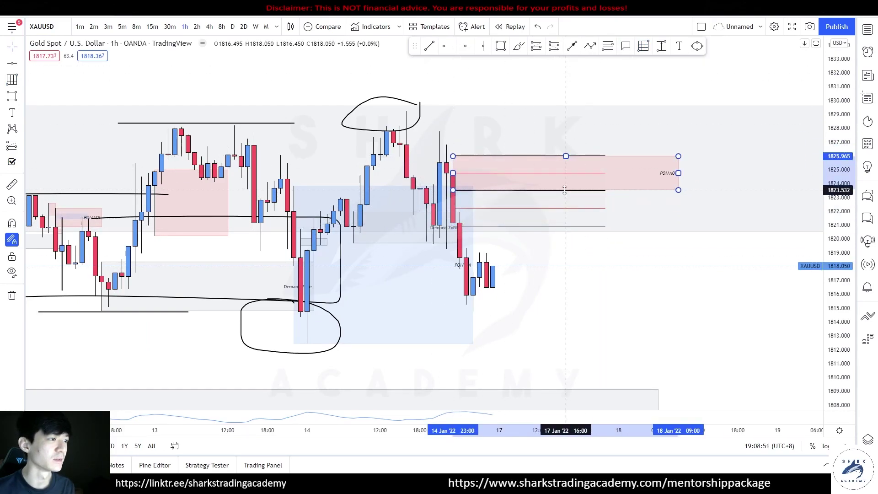
pyautogui.click(590, 224)
pyautogui.click(581, 226)
pyautogui.press('Delete')
# Place a short position with its entry at 1823.565 on the red zone's lower edge and set its target to 1814.710
pyautogui.click(554, 46)
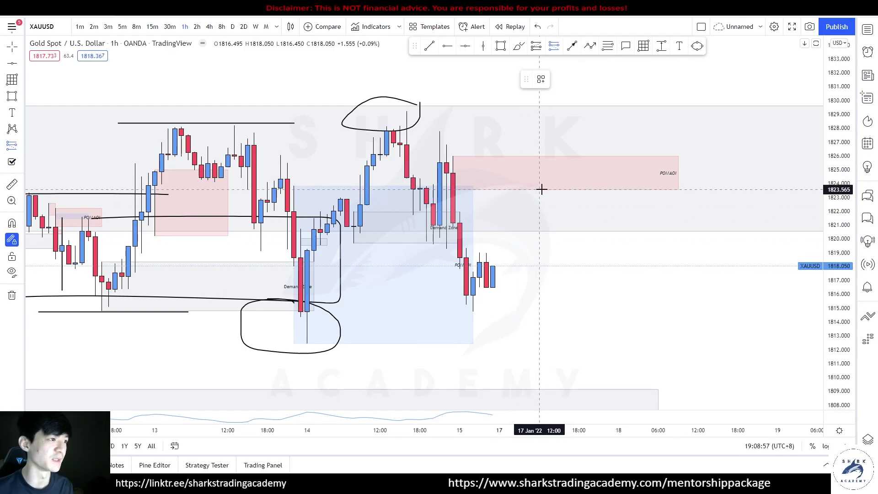
pyautogui.click(541, 189)
pyautogui.press('Escape')
pyautogui.moveTo(540, 236); pyautogui.dragTo(540, 312)
pyautogui.press('Escape')
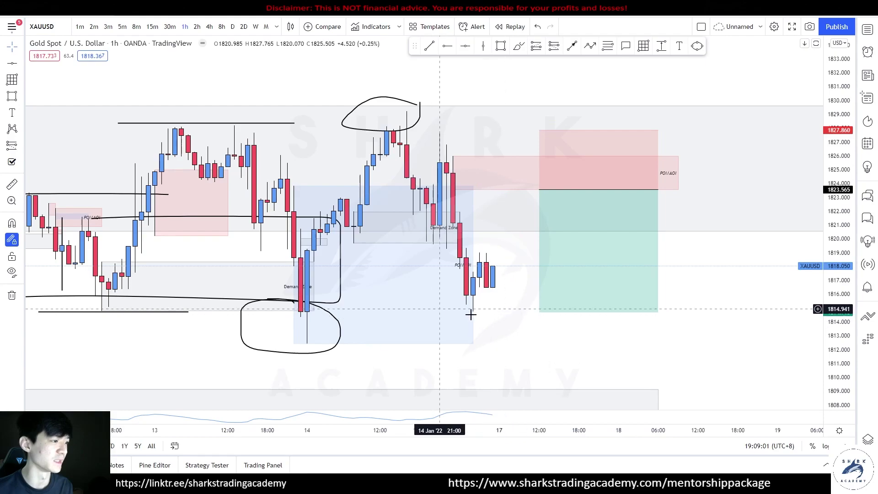
pyautogui.moveTo(487, 330); pyautogui.dragTo(523, 273)
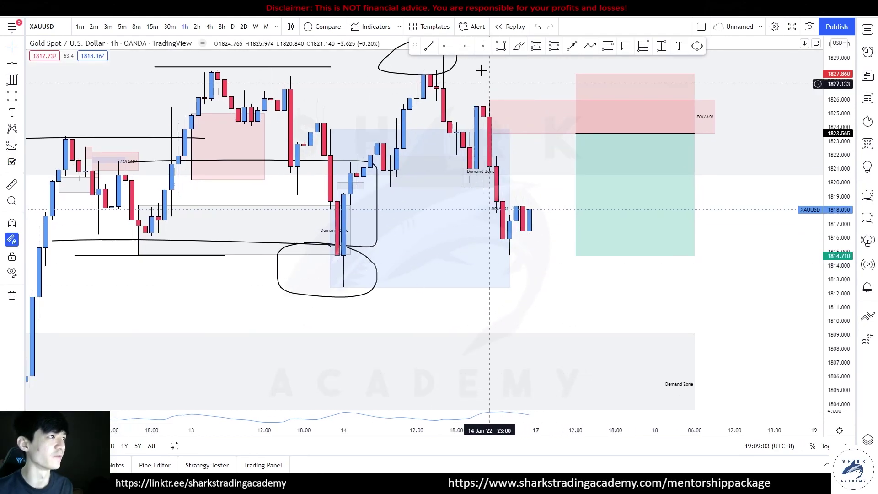
# Draw a trend line from the 14 January low at 1812.430 under the latest low to 18 January, and apply the Sell-Side Liquidity style
pyautogui.click(429, 46)
pyautogui.click(344, 287)
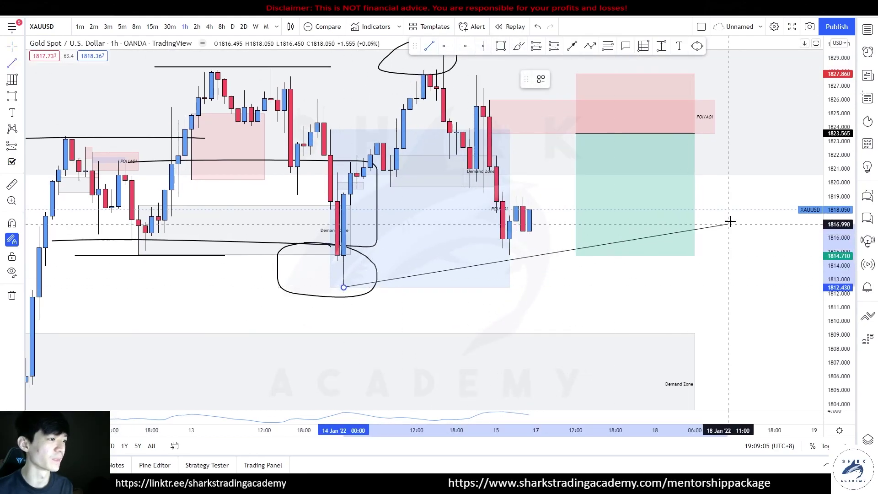
pyautogui.click(734, 215)
pyautogui.rightClick(734, 215)
pyautogui.moveTo(762, 245)
pyautogui.click(673, 356)
pyautogui.click(590, 46)
pyautogui.click(516, 255)
pyautogui.click(569, 131)
pyautogui.doubleClick(576, 173)
pyautogui.press('Escape')
# Brush marks at the 14 January swing low near 1820, the following high and latest low, and a hooked rise beside the short position
pyautogui.moveTo(604, 315); pyautogui.dragTo(603, 351)
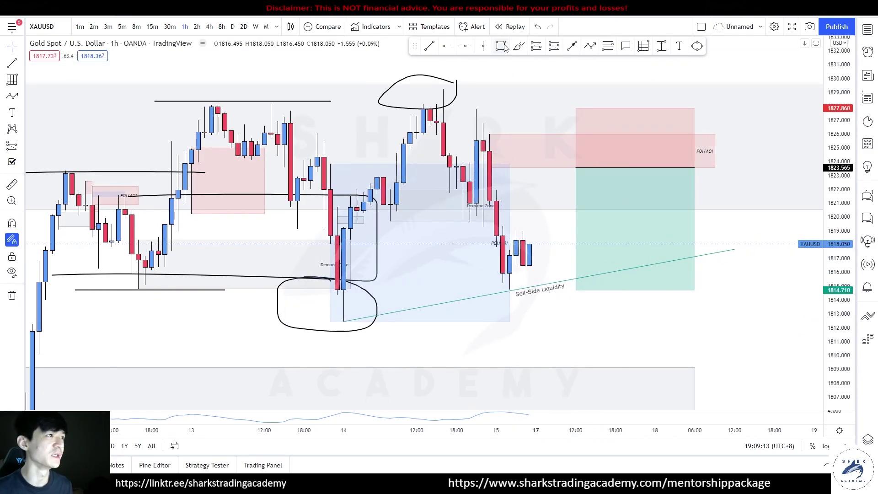
pyautogui.click(519, 46)
pyautogui.moveTo(529, 121)
pyautogui.mouseDown()
pyautogui.moveTo(457, 98)
pyautogui.moveTo(574, 206)
pyautogui.moveTo(516, 119)
pyautogui.mouseUp()
pyautogui.hotkey('ctrl', 'z')
pyautogui.moveTo(439, 220); pyautogui.dragTo(489, 220)
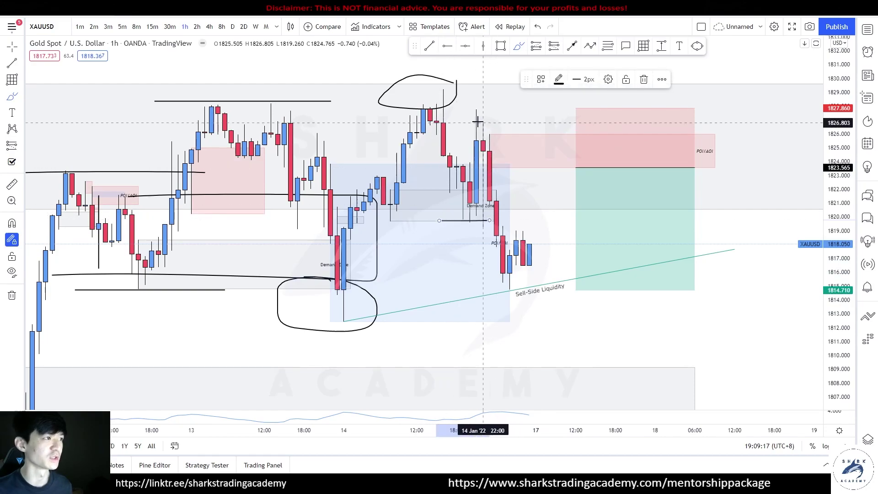
pyautogui.moveTo(471, 112); pyautogui.dragTo(483, 110)
pyautogui.moveTo(491, 281); pyautogui.dragTo(536, 283)
pyautogui.moveTo(536, 147); pyautogui.dragTo(561, 114)
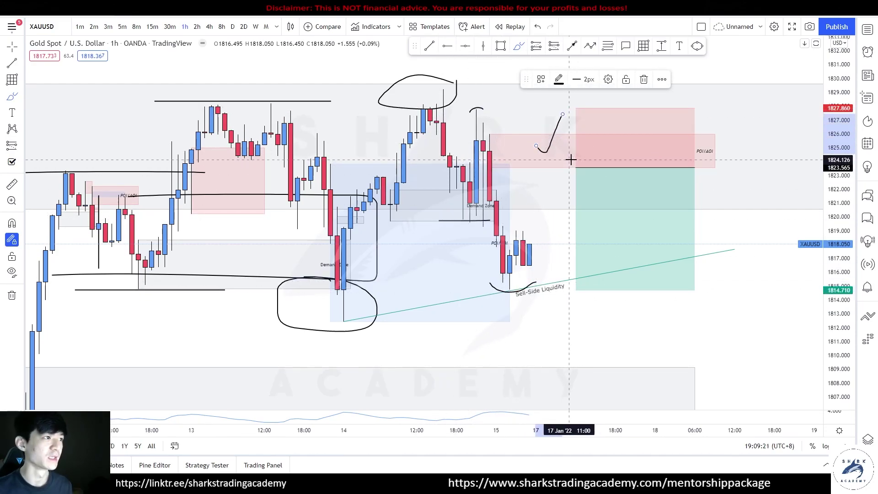
# On the 15-minute chart, sketch a projected rise from the current price into the POI/AOI zone, its level lines, and a drop
pyautogui.click(152, 26)
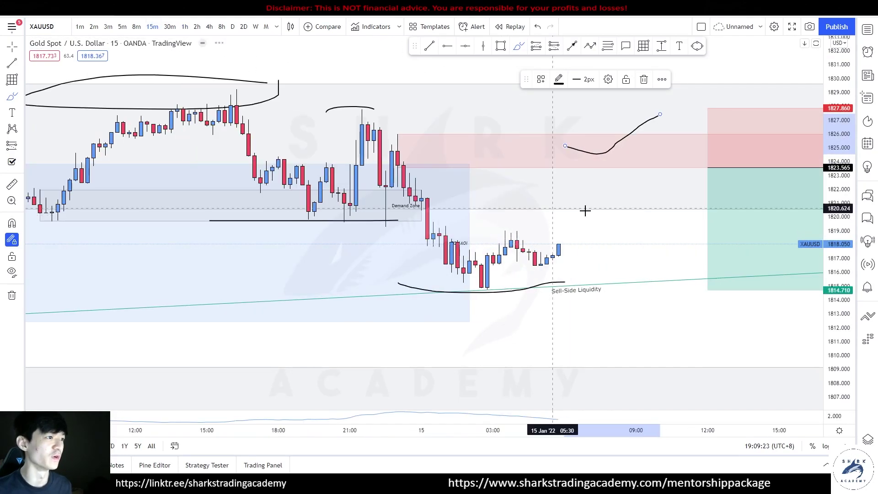
pyautogui.moveTo(559, 236)
pyautogui.mouseDown()
pyautogui.moveTo(571, 171)
pyautogui.moveTo(606, 146)
pyautogui.mouseUp()
pyautogui.moveTo(550, 189)
pyautogui.mouseDown()
pyautogui.moveTo(600, 187)
pyautogui.moveTo(655, 159)
pyautogui.mouseUp()
pyautogui.moveTo(591, 169); pyautogui.dragTo(661, 171)
pyautogui.moveTo(619, 199)
pyautogui.mouseDown()
pyautogui.moveTo(641, 165)
pyautogui.moveTo(679, 280)
pyautogui.mouseUp()
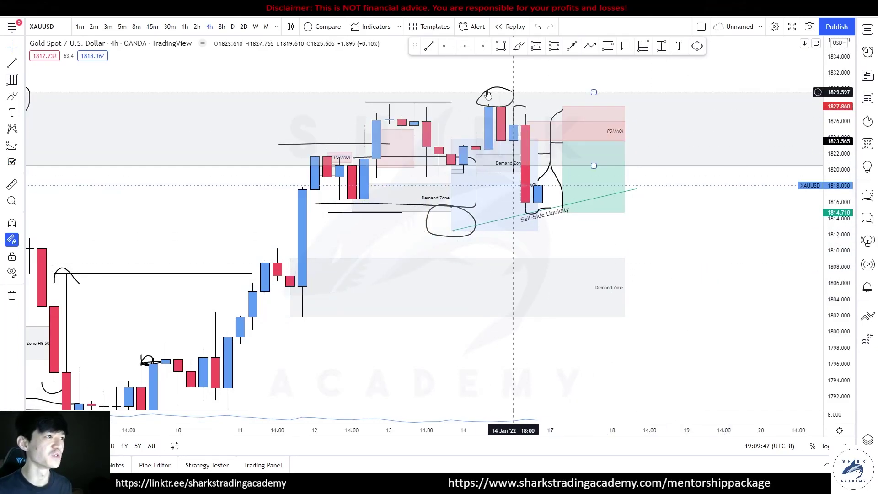
# On the 4-hour chart, extend the demand zone between about 1802 and 1809 to 20 January
pyautogui.moveTo(625, 287); pyautogui.dragTo(773, 287)
pyautogui.moveTo(338, 146); pyautogui.dragTo(479, 147)
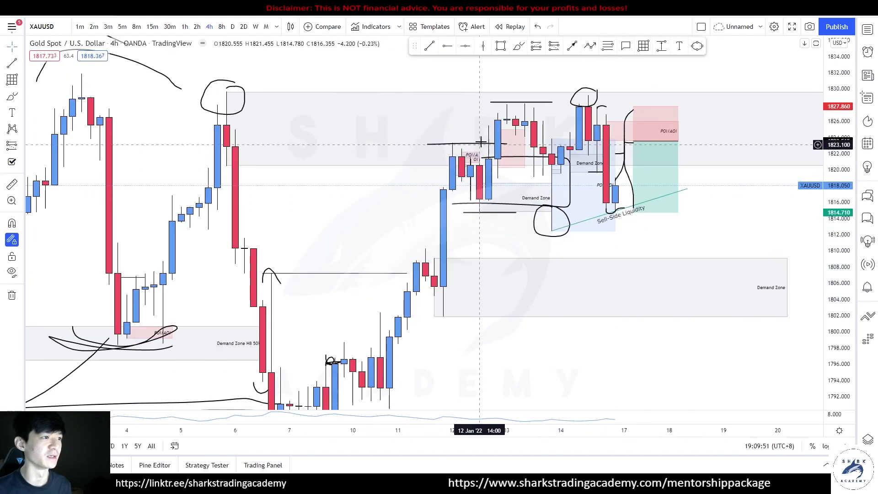
pyautogui.moveTo(743, 198); pyautogui.dragTo(641, 227)
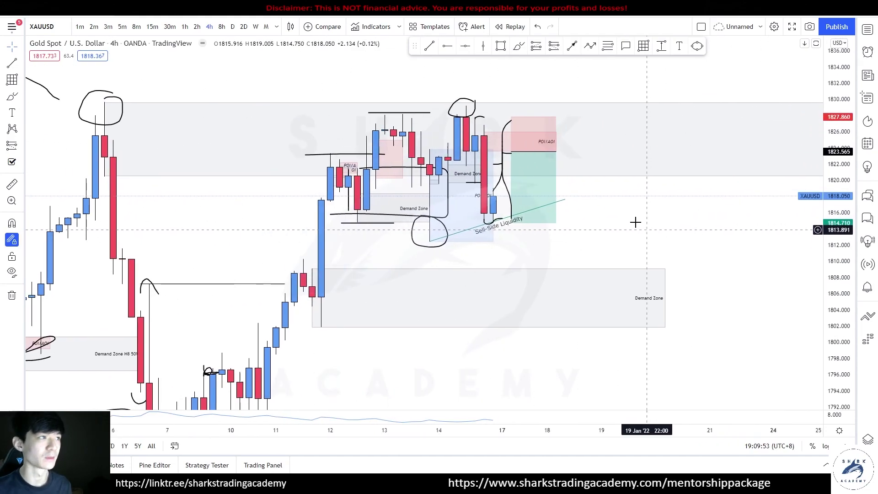
# Sketch a projected drop into the lower demand zone, a rebound to about 1820 and a further drop to about 1797
pyautogui.moveTo(529, 192); pyautogui.dragTo(568, 283)
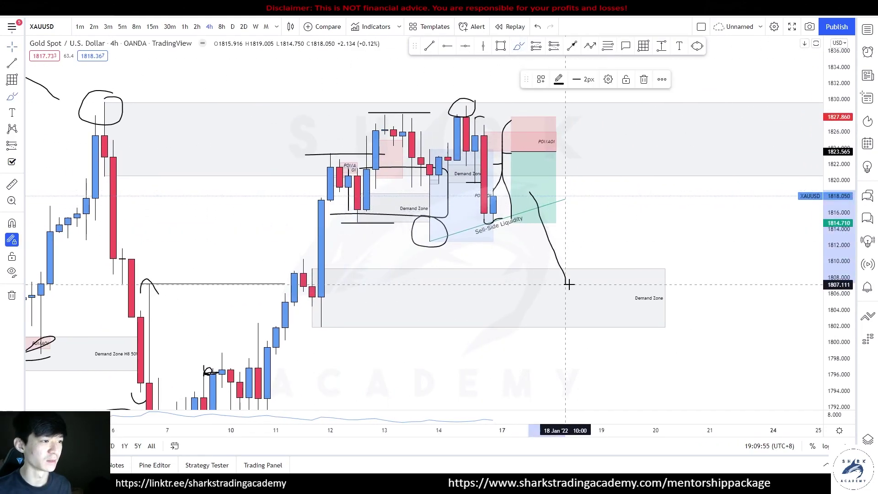
pyautogui.moveTo(322, 94); pyautogui.dragTo(684, 110)
pyautogui.hotkey('ctrl', 'z')
pyautogui.moveTo(595, 176); pyautogui.dragTo(647, 365)
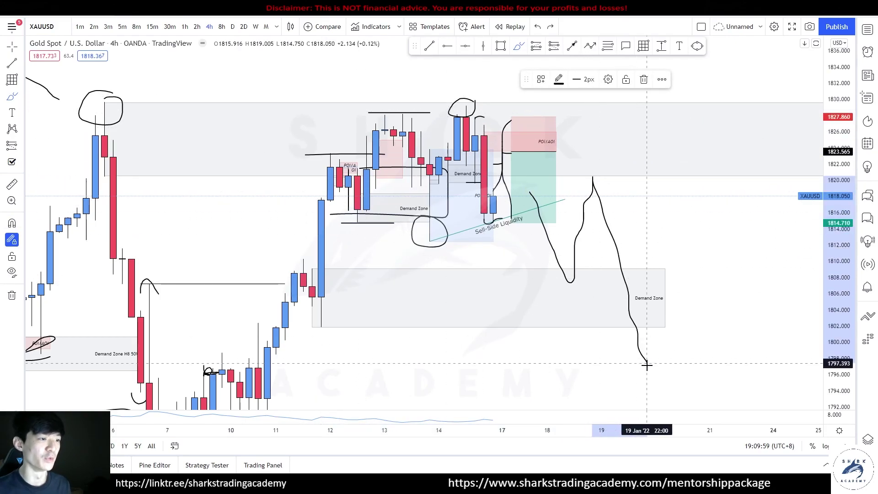
# Brush an underline at the swing low near 1783 and a projected dip into the lowest grey zone that rises to about 1781
pyautogui.scroll(-3, 563, 317)
pyautogui.scroll(-2, 562, 317)
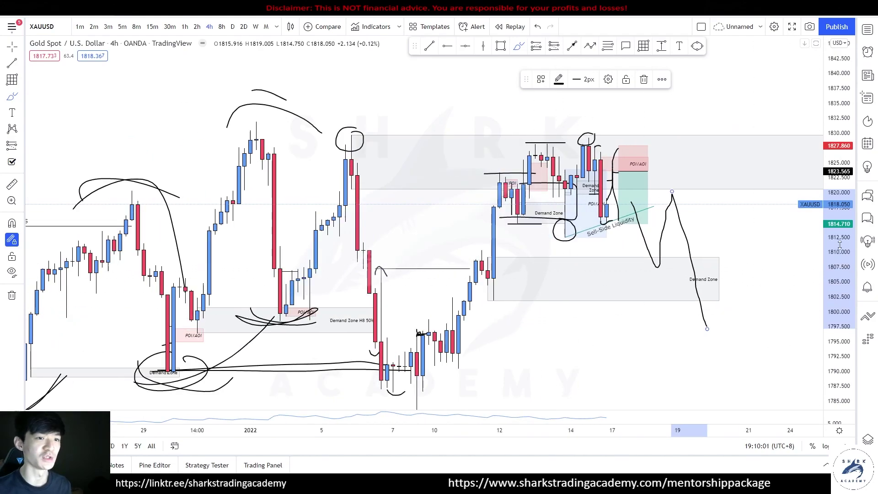
pyautogui.moveTo(839, 261); pyautogui.dragTo(840, 297)
pyautogui.press('Escape')
pyautogui.moveTo(759, 315); pyautogui.dragTo(637, 229)
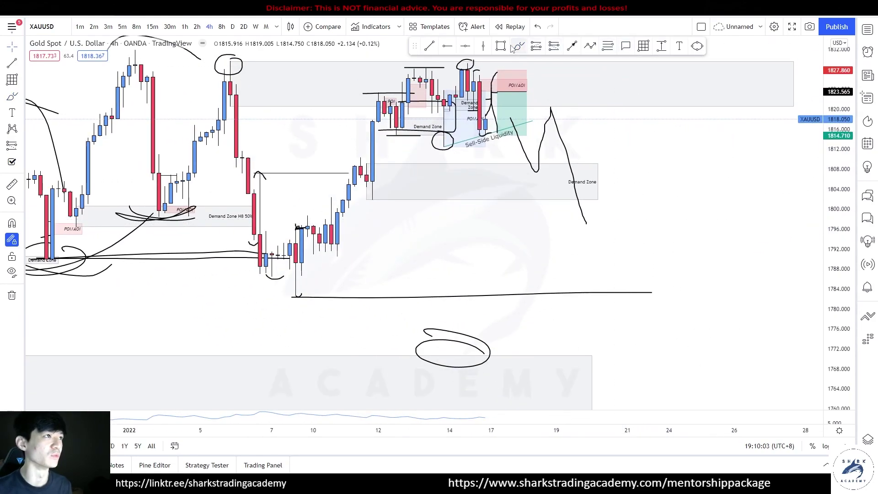
pyautogui.click(517, 46)
pyautogui.moveTo(266, 298); pyautogui.dragTo(338, 295)
pyautogui.moveTo(510, 376); pyautogui.dragTo(602, 305)
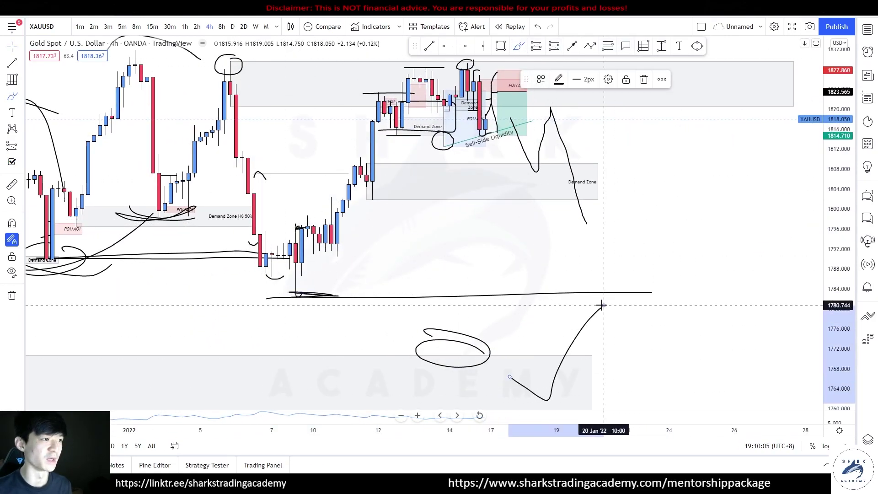
# Brush level lines near 1820, 1816 and 1807 across the projected moves, and box those moves
pyautogui.moveTo(529, 126)
pyautogui.mouseDown()
pyautogui.moveTo(693, 131)
pyautogui.moveTo(658, 193)
pyautogui.mouseUp()
pyautogui.press('Escape')
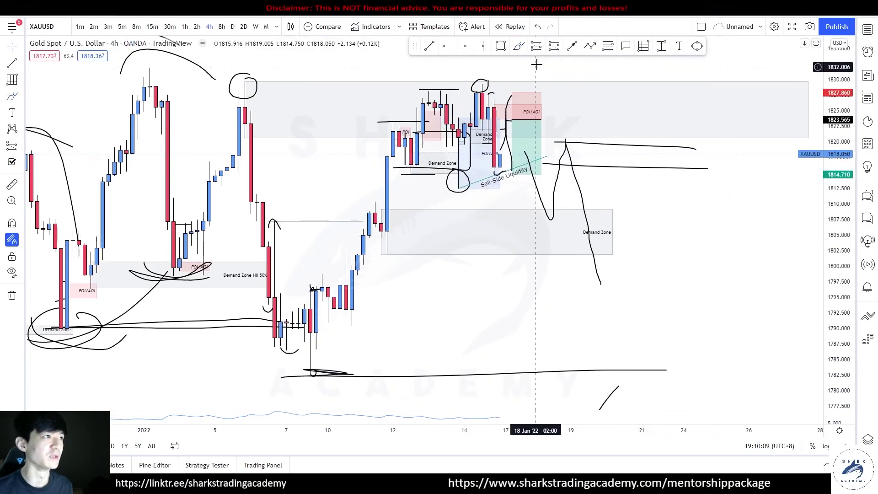
pyautogui.moveTo(528, 125)
pyautogui.mouseDown()
pyautogui.moveTo(610, 122)
pyautogui.moveTo(641, 308)
pyautogui.moveTo(534, 118)
pyautogui.mouseUp()
pyautogui.moveTo(501, 227); pyautogui.dragTo(583, 221)
# Sketch a stepped rise from about 1797 to the 1816 level, a level line near 1812, and a rejection down to about 1797
pyautogui.moveTo(662, 156); pyautogui.dragTo(690, 109)
pyautogui.moveTo(601, 285)
pyautogui.mouseDown()
pyautogui.moveTo(623, 204)
pyautogui.moveTo(678, 159)
pyautogui.mouseUp()
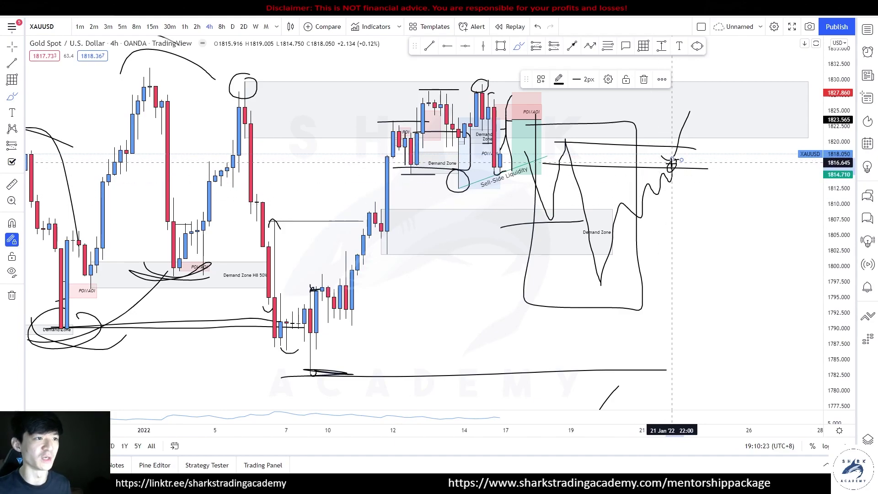
pyautogui.moveTo(678, 162); pyautogui.dragTo(684, 197)
pyautogui.moveTo(627, 188); pyautogui.dragTo(679, 188)
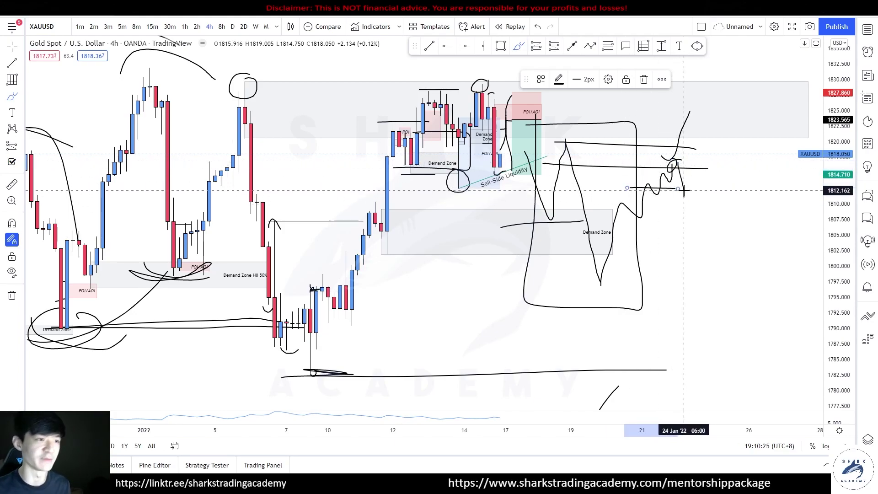
pyautogui.moveTo(696, 167); pyautogui.dragTo(732, 287)
pyautogui.scroll(-1, 752, 259)
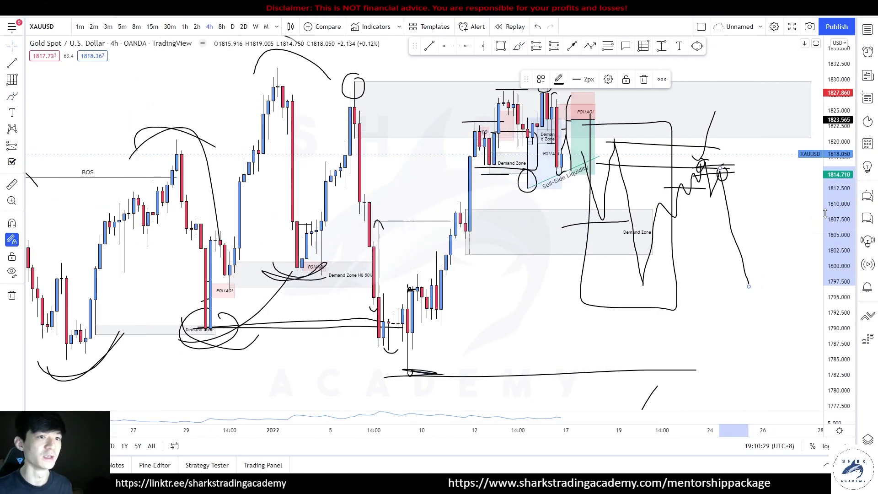
pyautogui.scroll(-1, 776, 247)
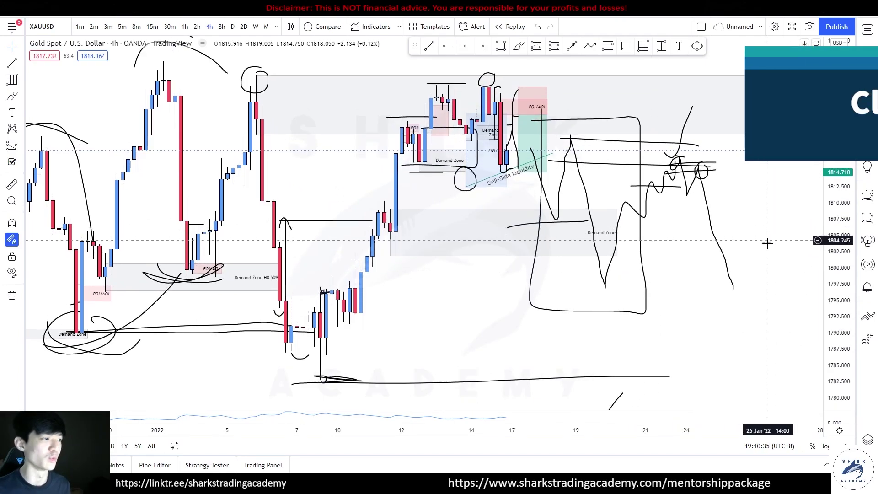
pyautogui.scroll(-2, 778, 242)
pyautogui.scroll(3, 785, 243)
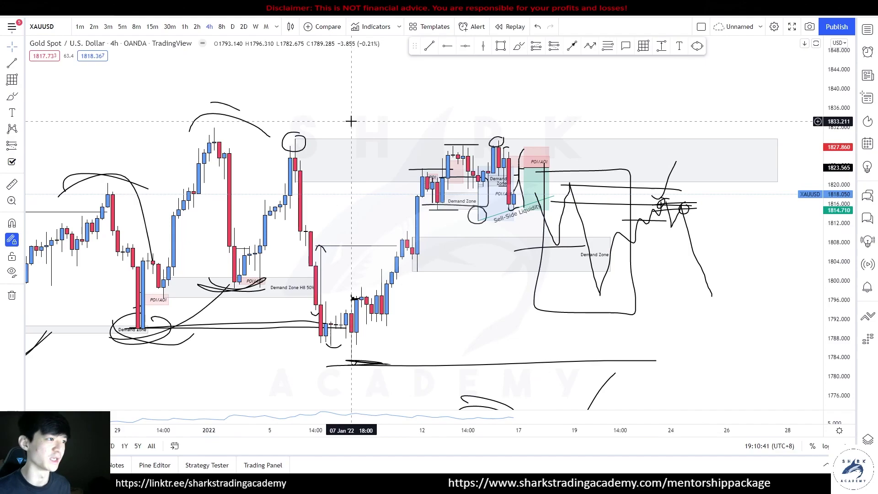
pyautogui.scroll(-3, 352, 122)
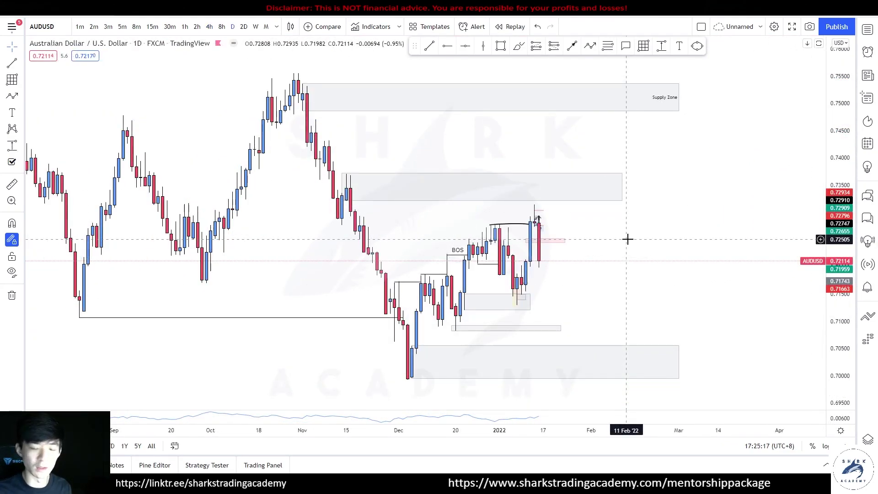
pyautogui.click(423, 199)
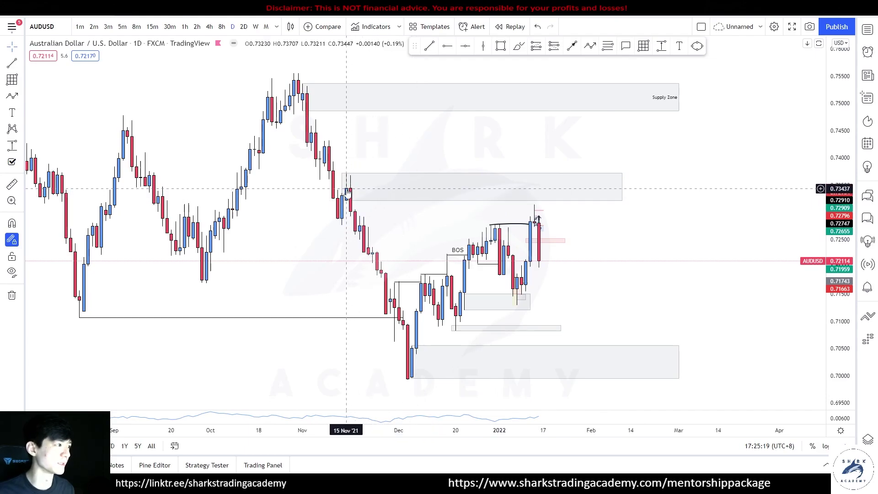
pyautogui.click(371, 161)
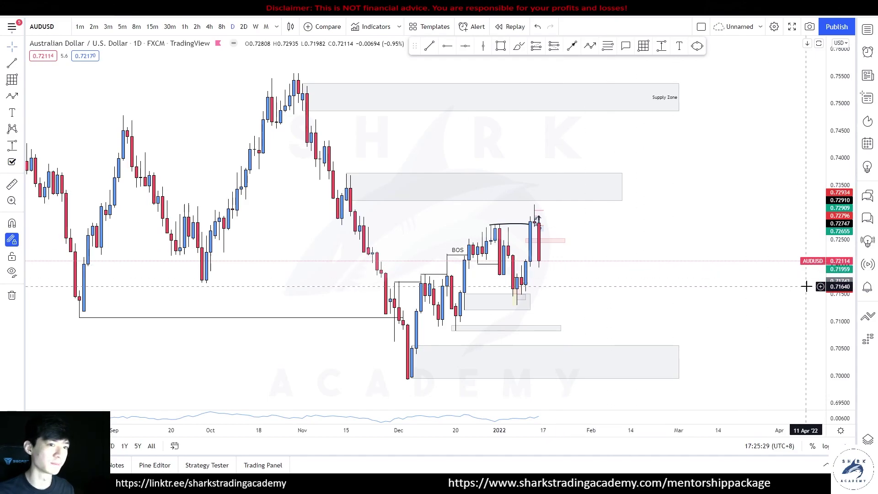
# On the 4-hour AUDUSD chart, draw a rectangle between 0.71549 and 0.71877 from 11 to 28 January, and apply the OB Demand template
pyautogui.scroll(4, 773, 256)
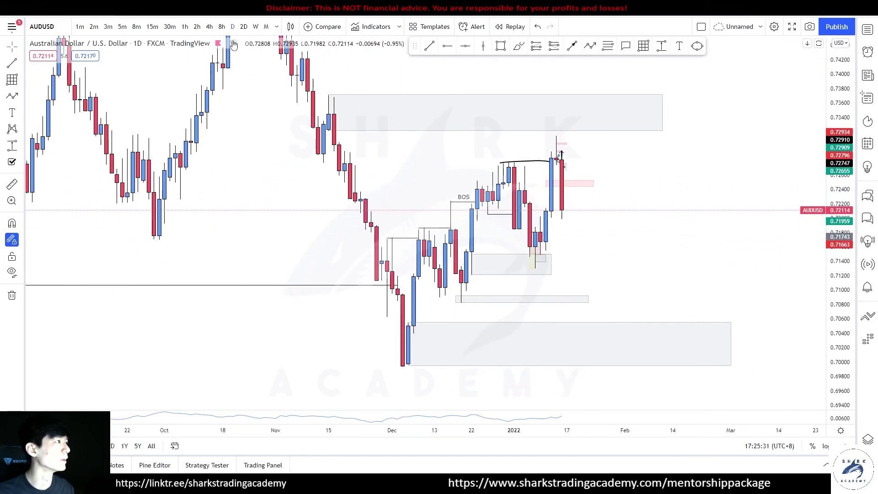
pyautogui.click(207, 28)
pyautogui.scroll(-4, 520, 255)
pyautogui.moveTo(655, 246); pyautogui.dragTo(558, 239)
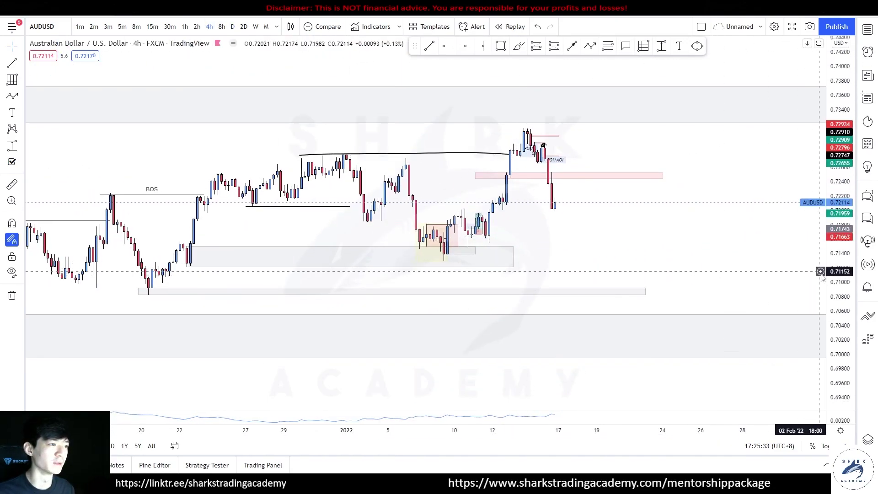
pyautogui.moveTo(840, 270); pyautogui.dragTo(840, 112)
pyautogui.scroll(1, 574, 194)
pyautogui.click(501, 46)
pyautogui.moveTo(414, 213)
pyautogui.mouseDown()
pyautogui.moveTo(739, 263)
pyautogui.moveTo(725, 258)
pyautogui.mouseUp()
pyautogui.rightClick(725, 259)
pyautogui.moveTo(754, 268)
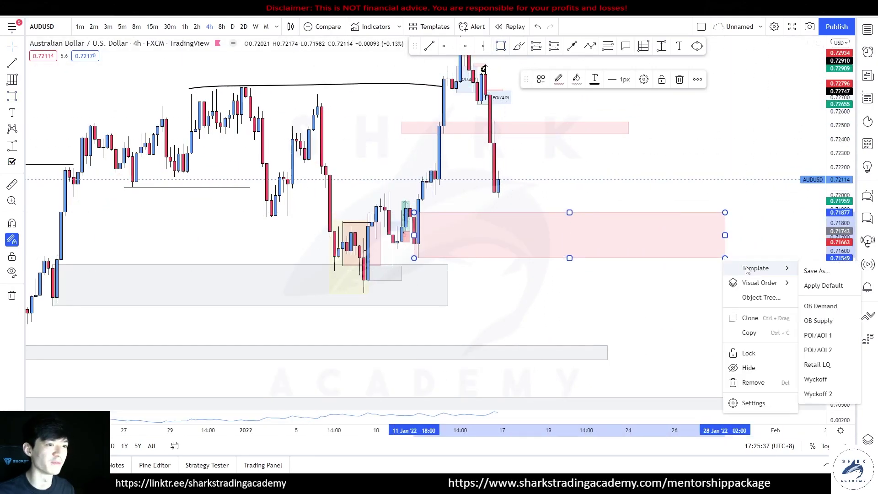
pyautogui.click(812, 307)
# Draw a second demand rectangle between 0.72005 and 0.72238 from 12 January 14:00 to 18 January 18:00
pyautogui.click(501, 46)
pyautogui.moveTo(432, 177)
pyautogui.mouseDown()
pyautogui.moveTo(451, 208)
pyautogui.moveTo(537, 209)
pyautogui.mouseUp()
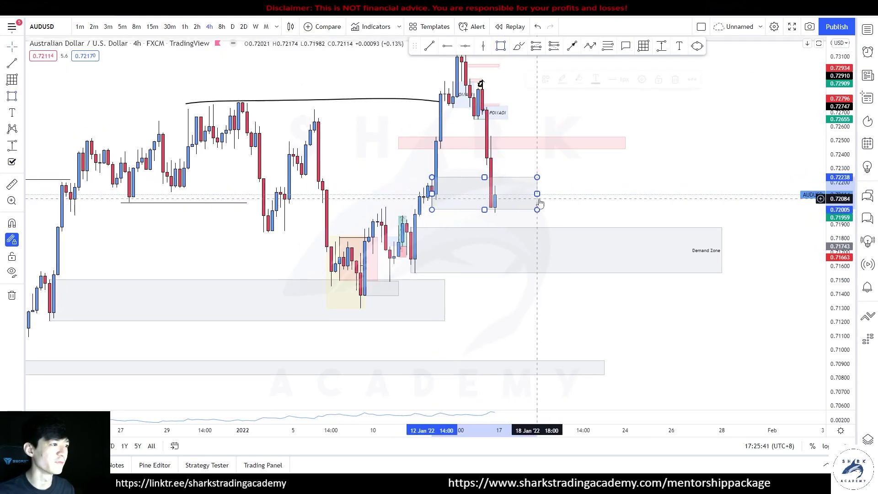
pyautogui.click(540, 205)
pyautogui.moveTo(602, 200); pyautogui.dragTo(596, 216)
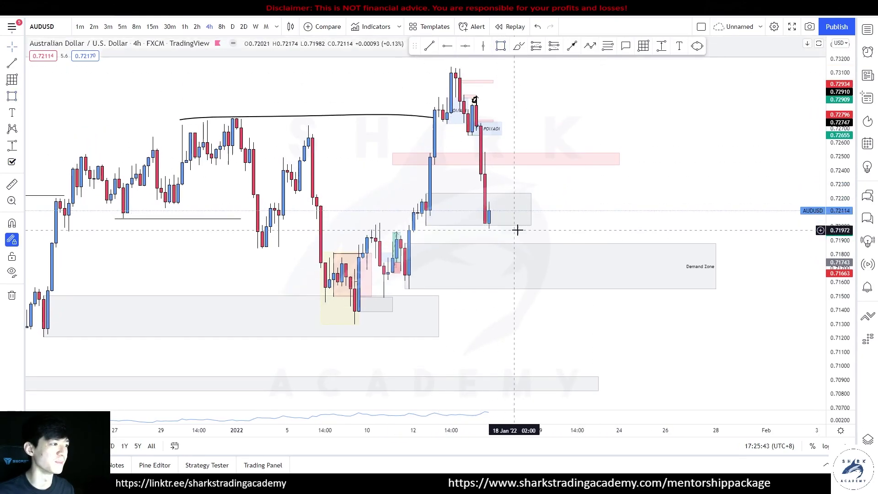
# Lower the new rectangle's upper edge slightly, and delete the red zone near 0.7250
pyautogui.moveTo(426, 194)
pyautogui.mouseDown()
pyautogui.moveTo(418, 194)
pyautogui.moveTo(426, 195)
pyautogui.mouseUp()
pyautogui.click(582, 204)
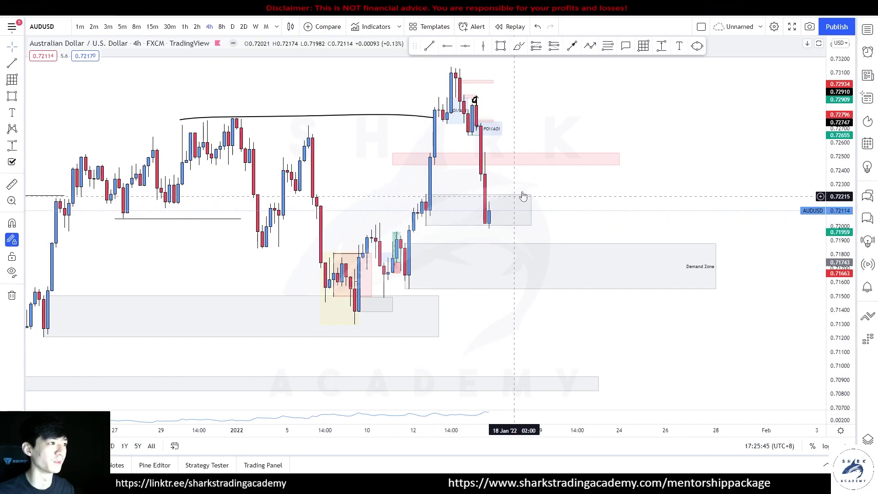
pyautogui.click(540, 163)
pyautogui.press('Delete')
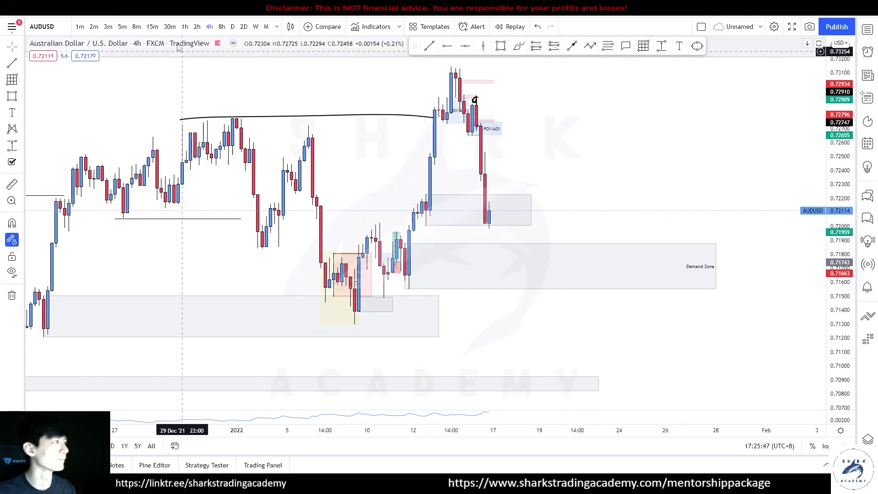
# Switch AUDUSD to the 15-minute chart, bring the latest price action into view and choose the Brush tool
pyautogui.click(152, 27)
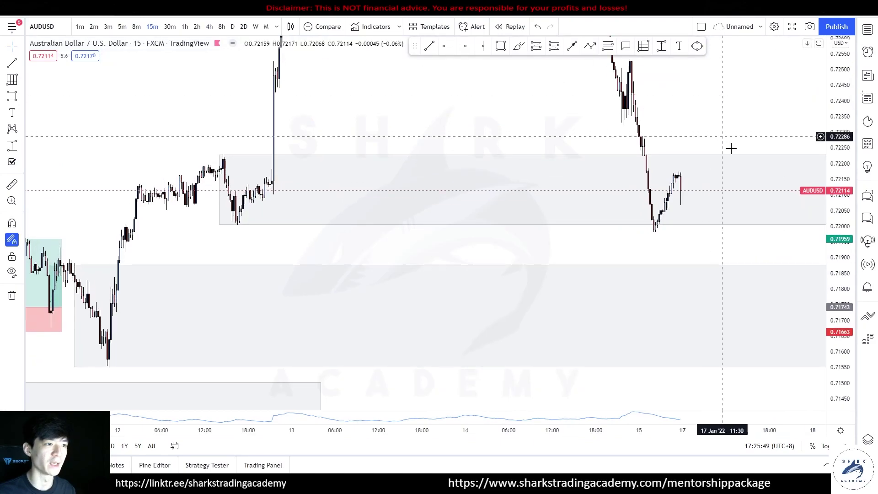
pyautogui.moveTo(728, 145); pyautogui.dragTo(646, 162)
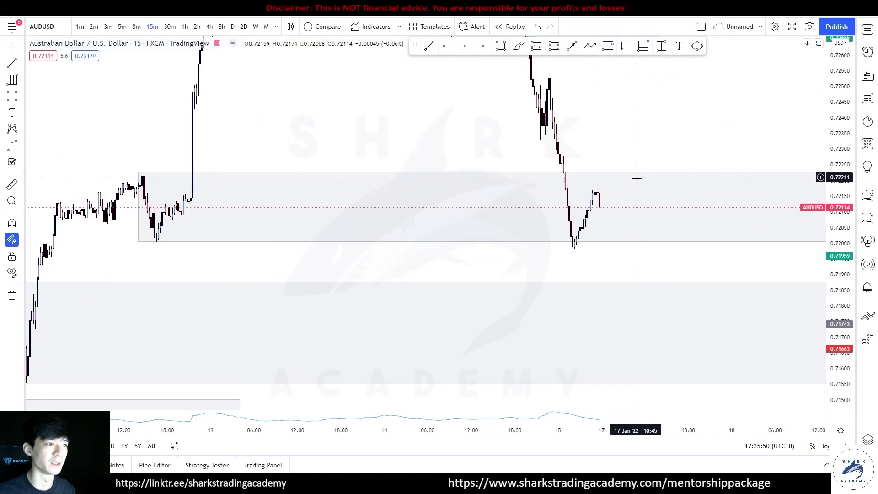
pyautogui.click(599, 243)
pyautogui.moveTo(597, 181); pyautogui.dragTo(530, 156)
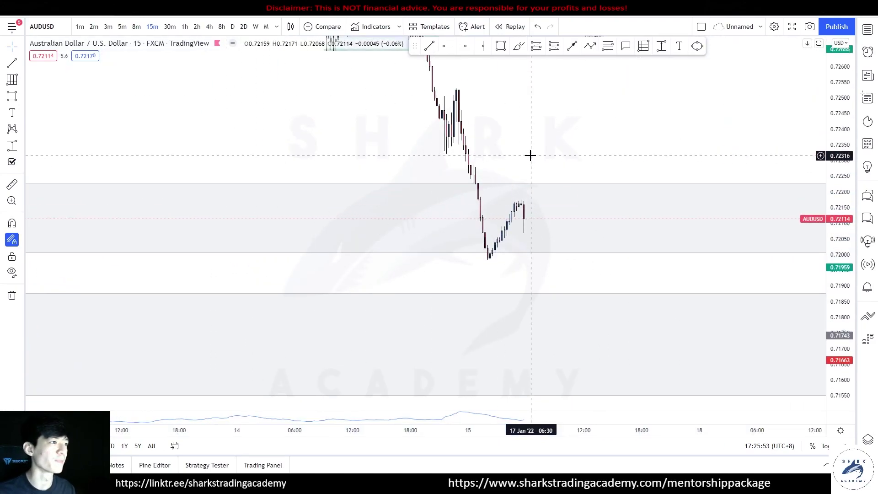
pyautogui.click(513, 49)
# Sketch the falling 15-minute structure, a projected pullback and rise from a circled low, and level lines across the swing points
pyautogui.moveTo(421, 97)
pyautogui.mouseDown()
pyautogui.moveTo(459, 102)
pyautogui.moveTo(496, 190)
pyautogui.moveTo(507, 257)
pyautogui.moveTo(541, 169)
pyautogui.mouseUp()
pyautogui.moveTo(458, 178); pyautogui.dragTo(579, 179)
pyautogui.moveTo(486, 168)
pyautogui.mouseDown()
pyautogui.moveTo(558, 167)
pyautogui.moveTo(555, 228)
pyautogui.mouseUp()
pyautogui.moveTo(561, 212); pyautogui.dragTo(562, 212)
pyautogui.moveTo(558, 228); pyautogui.dragTo(574, 124)
pyautogui.moveTo(446, 163); pyautogui.dragTo(556, 160)
pyautogui.moveTo(515, 193); pyautogui.dragTo(659, 194)
pyautogui.moveTo(524, 212); pyautogui.dragTo(675, 210)
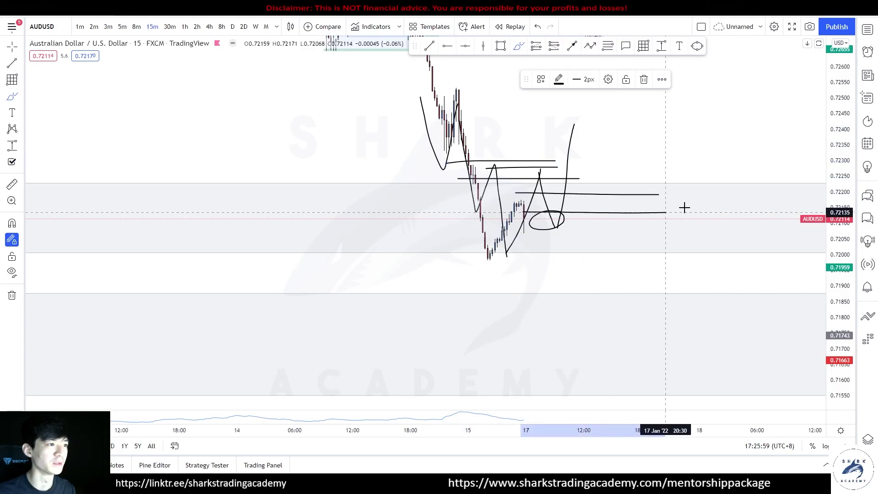
# Try a projected drop from the sketched rise, and undo all the brush strokes on the 15-minute chart
pyautogui.moveTo(570, 145); pyautogui.dragTo(613, 242)
pyautogui.moveTo(594, 197); pyautogui.dragTo(587, 200)
pyautogui.hotkey('ctrl', 'z')
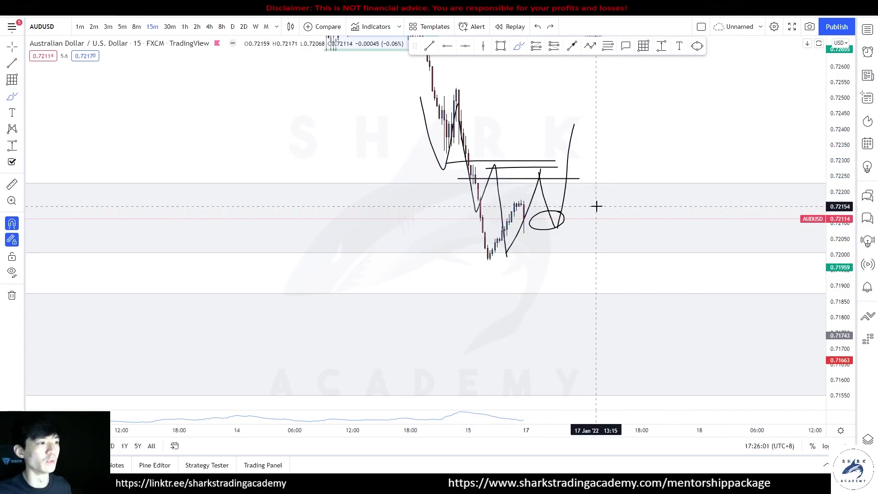
pyautogui.hotkey('ctrl', 'z')
pyautogui.hotkey('ctrl', 'z')
# Sketch a projected rise from the current price to a horizontal level line at about 0.7242
pyautogui.moveTo(529, 230); pyautogui.dragTo(570, 128)
pyautogui.moveTo(426, 124); pyautogui.dragTo(669, 123)
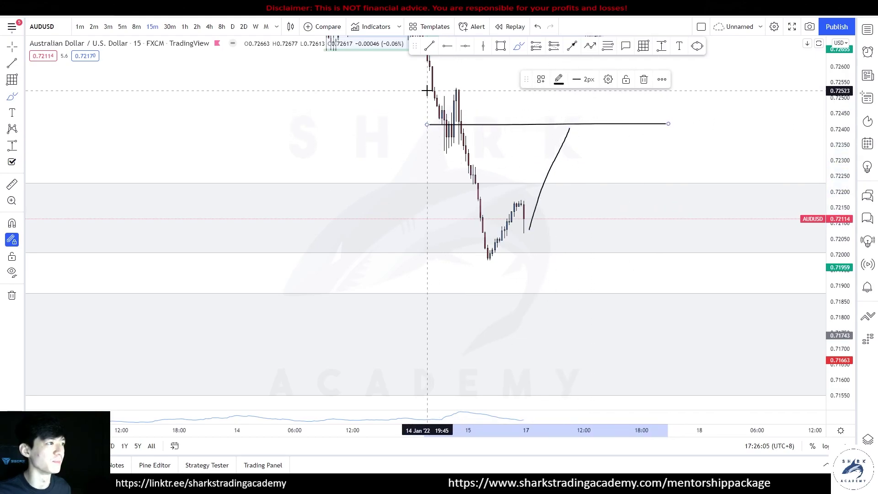
# Try a level line at about 0.7252, a circled reaction area and a projected pullback and rise, and undo the brush strokes
pyautogui.moveTo(426, 90); pyautogui.dragTo(702, 86)
pyautogui.moveTo(569, 101)
pyautogui.mouseDown()
pyautogui.moveTo(595, 106)
pyautogui.moveTo(626, 195)
pyautogui.moveTo(678, 66)
pyautogui.mouseUp()
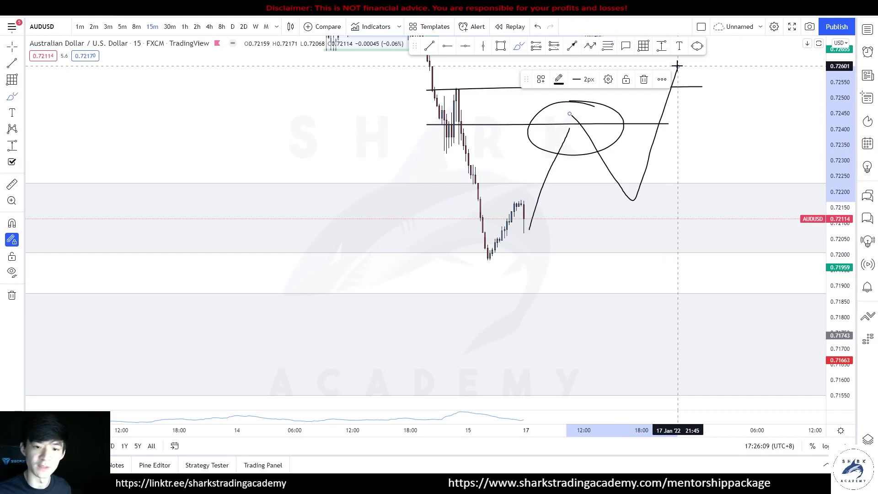
pyautogui.hotkey('ctrl', 'z')
pyautogui.hotkey('ctrl', 'z')
pyautogui.hotkey('ctrl', 'z')
pyautogui.hotkey('ctrl', 'z')
pyautogui.hotkey('ctrl', 'z')
pyautogui.hotkey('ctrl', 'z')
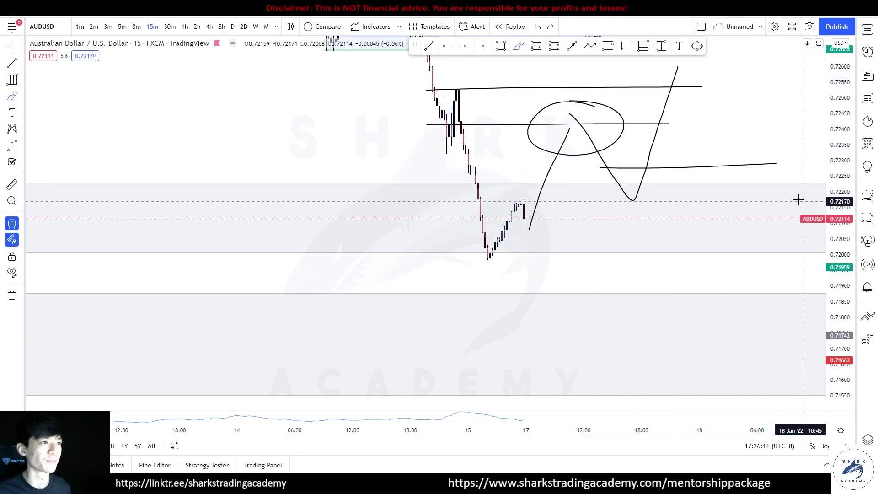
# Try short brush strokes beside the latest candles, undo them and put the Brush tool away
pyautogui.moveTo(535, 198)
pyautogui.mouseDown()
pyautogui.moveTo(536, 256)
pyautogui.moveTo(555, 253)
pyautogui.mouseUp()
pyautogui.hotkey('ctrl', 'z')
pyautogui.scroll(-2, 555, 253)
pyautogui.moveTo(533, 84)
pyautogui.mouseDown()
pyautogui.moveTo(510, 100)
pyautogui.moveTo(527, 77)
pyautogui.mouseUp()
pyautogui.hotkey('ctrl', 'z')
pyautogui.press('Escape')
# Switch AUDUSD to the 4-hour chart with the latest price action and demand zones in view
pyautogui.scroll(-4, 595, 115)
pyautogui.moveTo(840, 178); pyautogui.dragTo(840, 300)
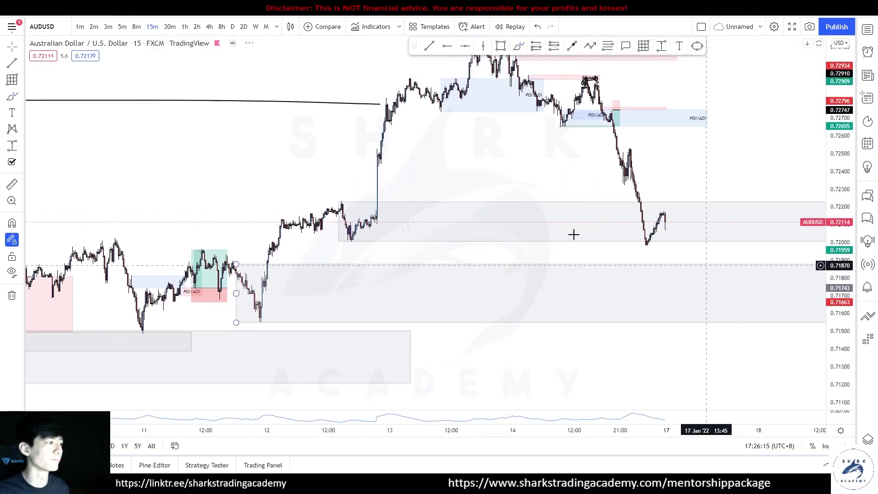
pyautogui.moveTo(530, 302); pyautogui.dragTo(412, 240)
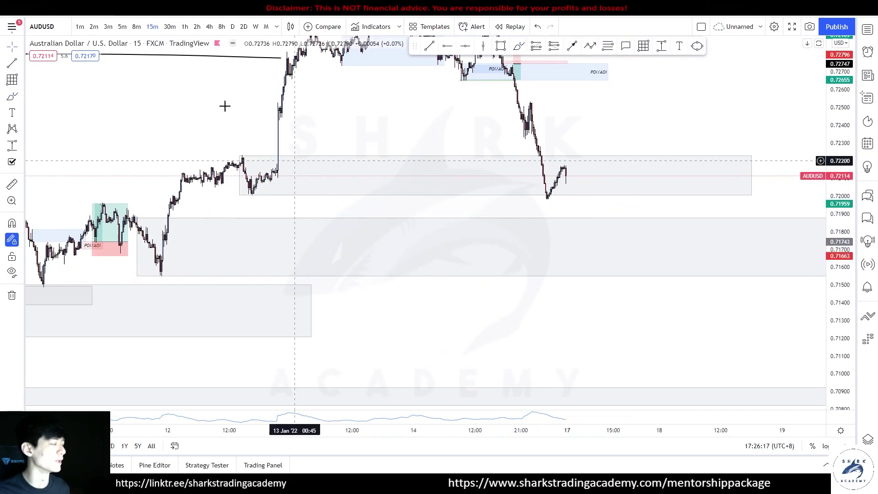
pyautogui.click(209, 27)
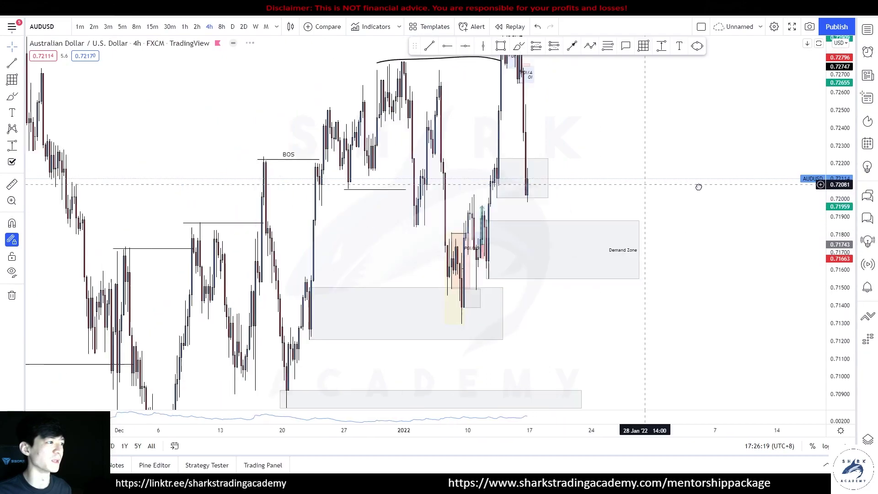
pyautogui.scroll(3, 667, 154)
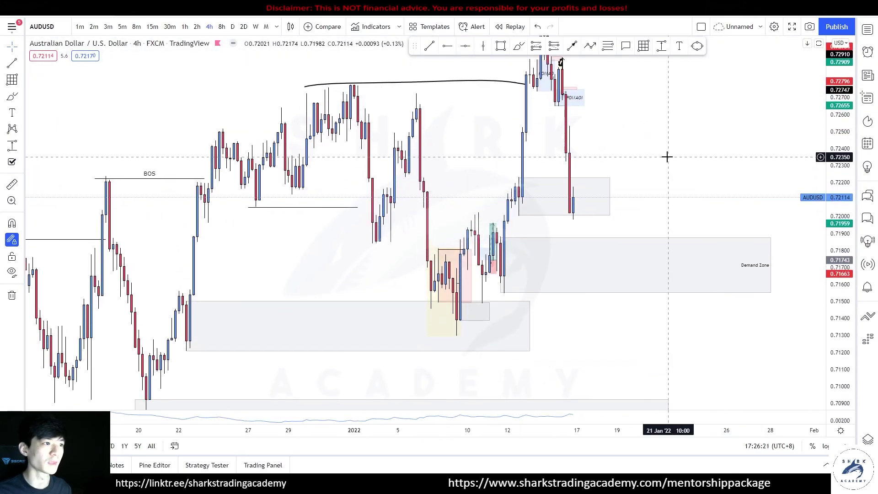
# Sketch a stepped 4-hour drop into the demand zone, level lines across its swings, a circled retest and a projected rise to about 0.7252
pyautogui.moveTo(476, 163)
pyautogui.mouseDown()
pyautogui.moveTo(486, 211)
pyautogui.moveTo(542, 251)
pyautogui.mouseUp()
pyautogui.moveTo(549, 185)
pyautogui.mouseDown()
pyautogui.moveTo(469, 153)
pyautogui.moveTo(558, 183)
pyautogui.mouseUp()
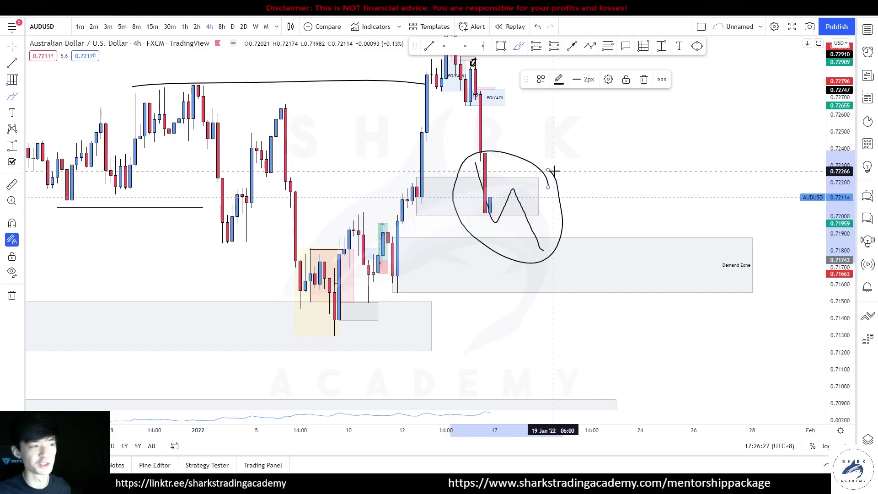
pyautogui.hotkey('ctrl', 'z')
pyautogui.moveTo(492, 188); pyautogui.dragTo(622, 191)
pyautogui.moveTo(544, 249); pyautogui.dragTo(567, 172)
pyautogui.moveTo(540, 224); pyautogui.dragTo(621, 221)
pyautogui.moveTo(535, 230); pyautogui.dragTo(601, 228)
pyautogui.moveTo(583, 176)
pyautogui.mouseDown()
pyautogui.moveTo(543, 265)
pyautogui.moveTo(584, 180)
pyautogui.moveTo(585, 212)
pyautogui.moveTo(599, 219)
pyautogui.mouseUp()
pyautogui.hotkey('ctrl', 'z')
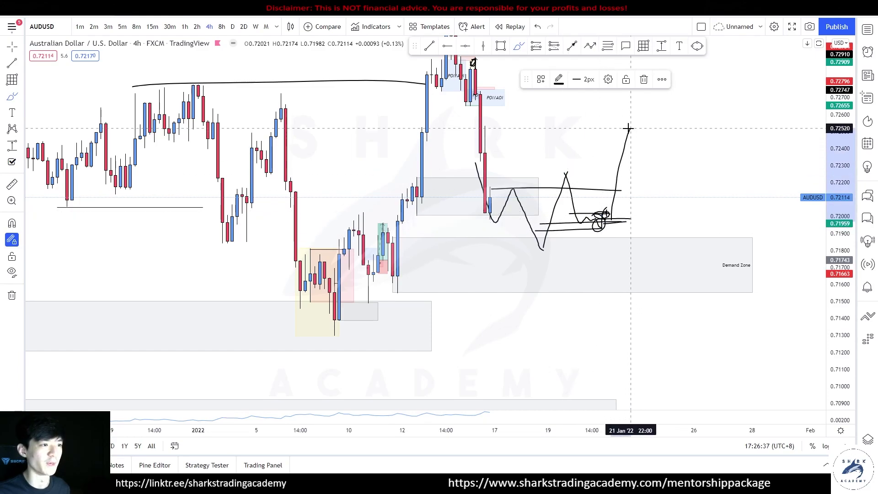
# Undo all the brush strokes of the 4-hour projection
pyautogui.hotkey('ctrl', 'z')
pyautogui.hotkey('ctrl', 'z')
pyautogui.hotkey('ctrl', 'z')
pyautogui.hotkey('ctrl', 'z')
pyautogui.hotkey('ctrl', 'z')
pyautogui.hotkey('ctrl', 'z')
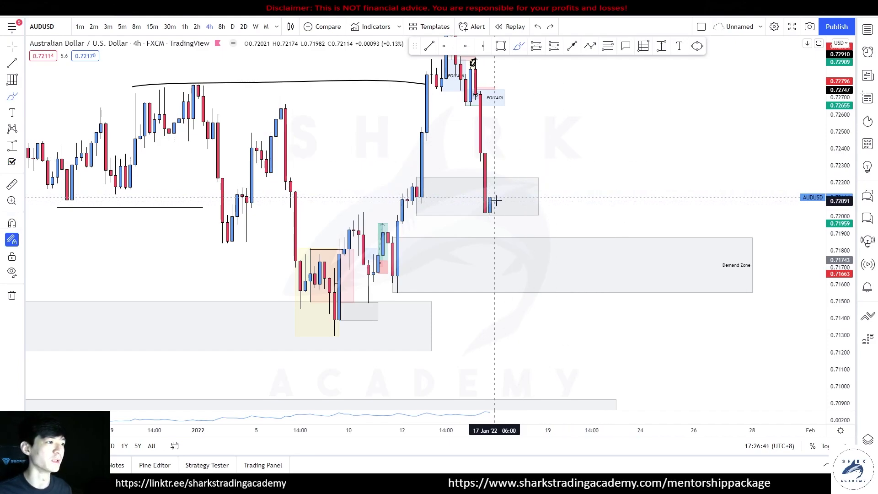
# Try short projected drops from the current 4-hour price towards the demand zone, and undo them
pyautogui.moveTo(500, 202); pyautogui.dragTo(514, 236)
pyautogui.moveTo(495, 184); pyautogui.dragTo(490, 179)
pyautogui.hotkey('ctrl', 'z')
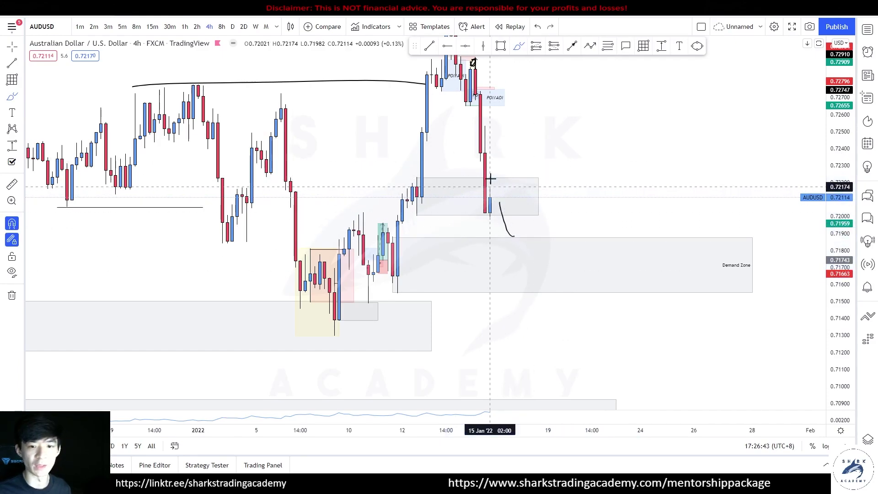
pyautogui.hotkey('ctrl', 'z')
pyautogui.moveTo(491, 219)
pyautogui.mouseDown()
pyautogui.moveTo(514, 175)
pyautogui.moveTo(542, 250)
pyautogui.mouseUp()
pyautogui.hotkey('ctrl', 'z')
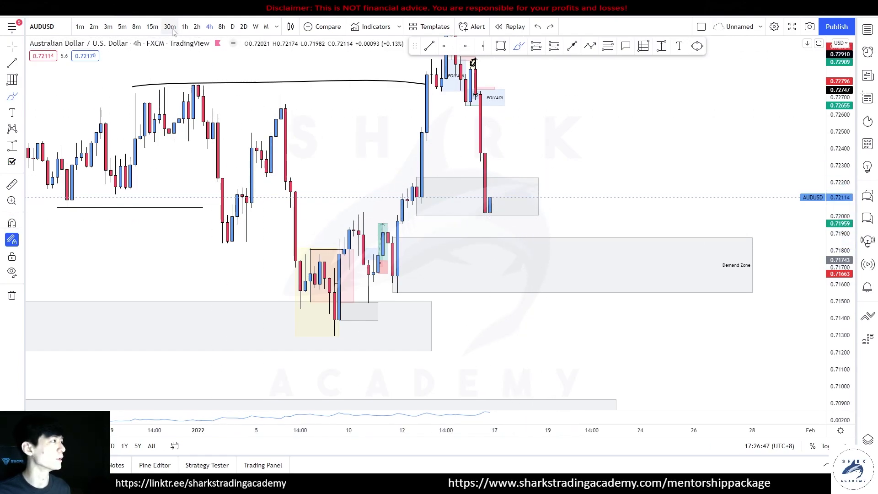
# On the 15-minute chart, sketch a stepped drop to about 0.7181 in the demand zone, with level lines and a circled pullback
pyautogui.click(152, 26)
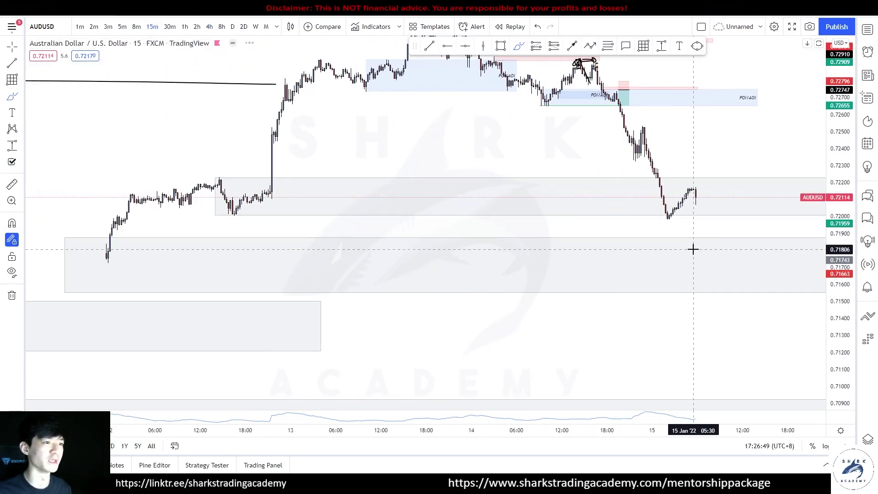
pyautogui.scroll(4, 641, 115)
pyautogui.moveTo(449, 157)
pyautogui.mouseDown()
pyautogui.moveTo(452, 173)
pyautogui.moveTo(483, 203)
pyautogui.moveTo(514, 213)
pyautogui.moveTo(534, 260)
pyautogui.mouseUp()
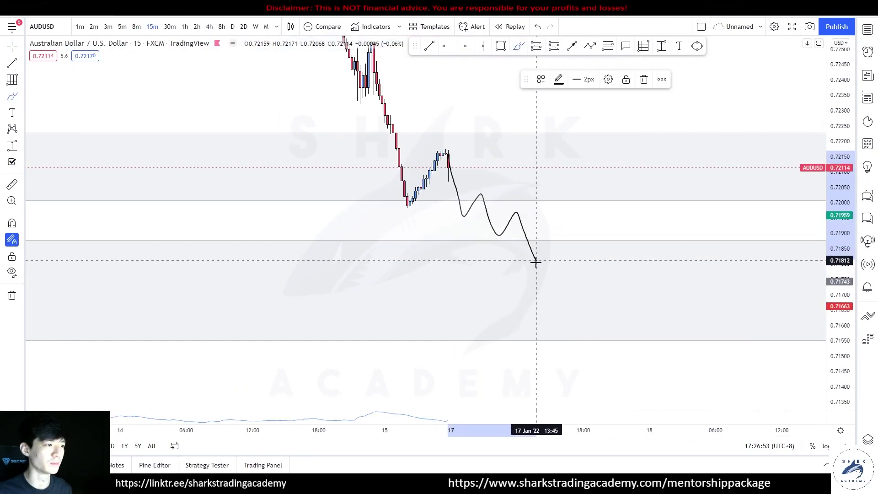
pyautogui.moveTo(482, 209); pyautogui.dragTo(536, 209)
pyautogui.moveTo(523, 240)
pyautogui.mouseDown()
pyautogui.moveTo(581, 239)
pyautogui.moveTo(592, 249)
pyautogui.mouseUp()
pyautogui.moveTo(544, 203)
pyautogui.mouseDown()
pyautogui.moveTo(561, 237)
pyautogui.moveTo(548, 234)
pyautogui.moveTo(605, 99)
pyautogui.mouseUp()
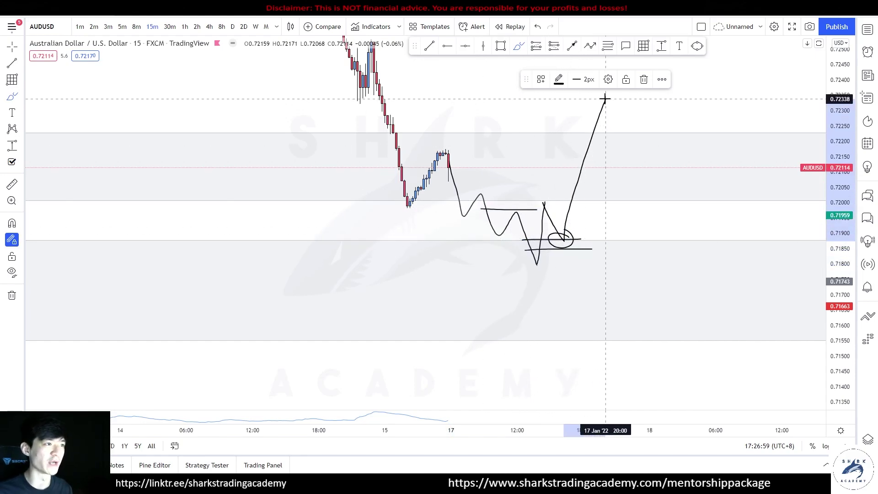
pyautogui.hotkey('ctrl', 'z')
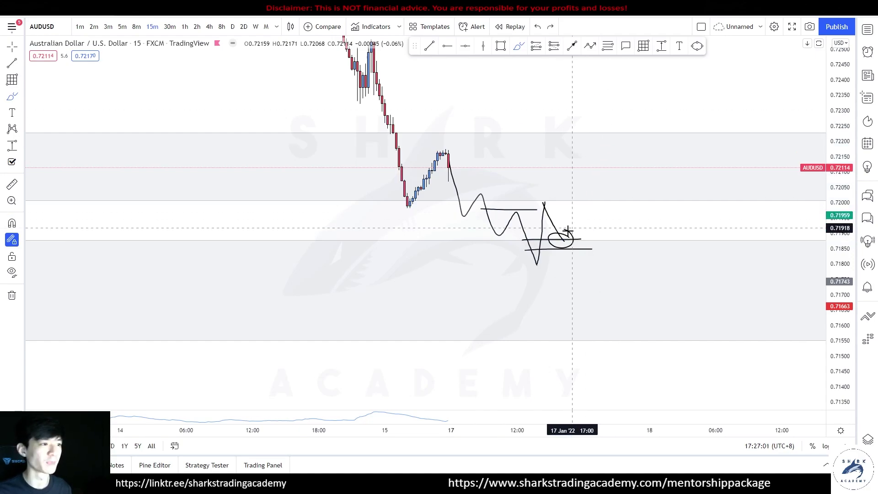
# Extend the projection through lower swings, adding level lines, a circled retest near the last high and a second circled pullback
pyautogui.moveTo(565, 240)
pyautogui.mouseDown()
pyautogui.moveTo(572, 213)
pyautogui.moveTo(595, 218)
pyautogui.moveTo(597, 289)
pyautogui.moveTo(632, 301)
pyautogui.mouseUp()
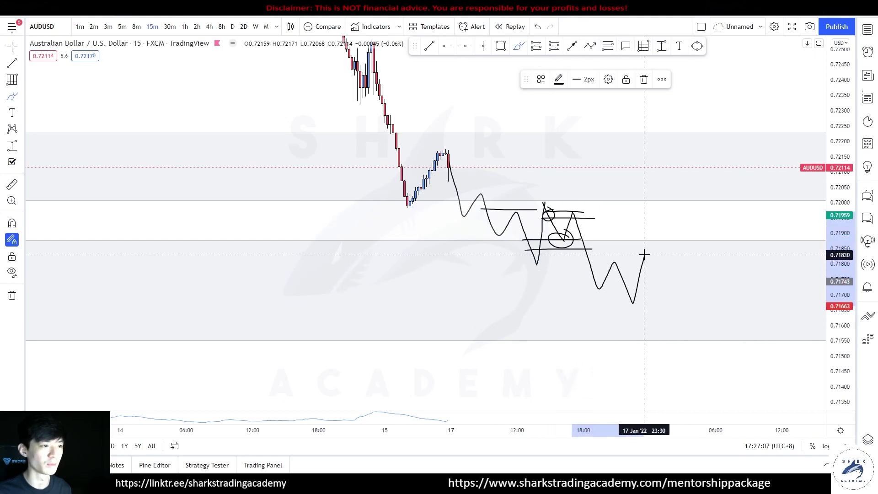
pyautogui.moveTo(587, 261)
pyautogui.mouseDown()
pyautogui.moveTo(639, 263)
pyautogui.moveTo(658, 286)
pyautogui.moveTo(692, 286)
pyautogui.moveTo(664, 286)
pyautogui.moveTo(685, 120)
pyautogui.mouseUp()
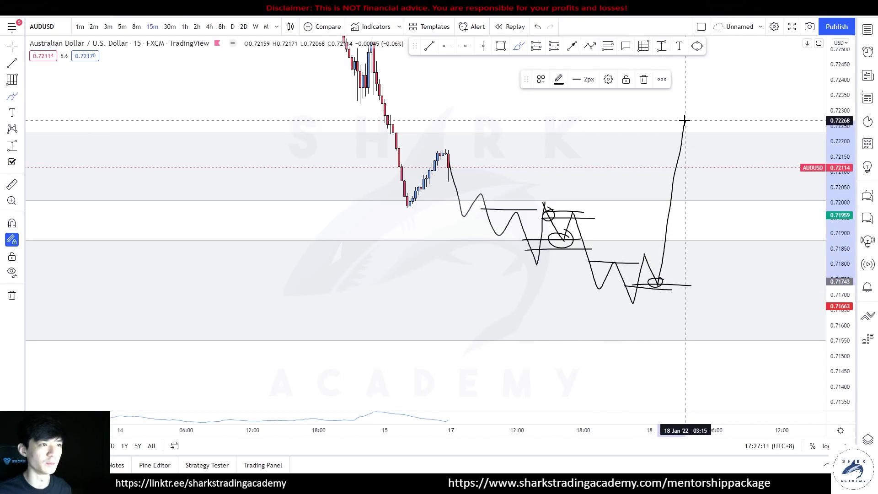
pyautogui.hotkey('ctrl', 'z')
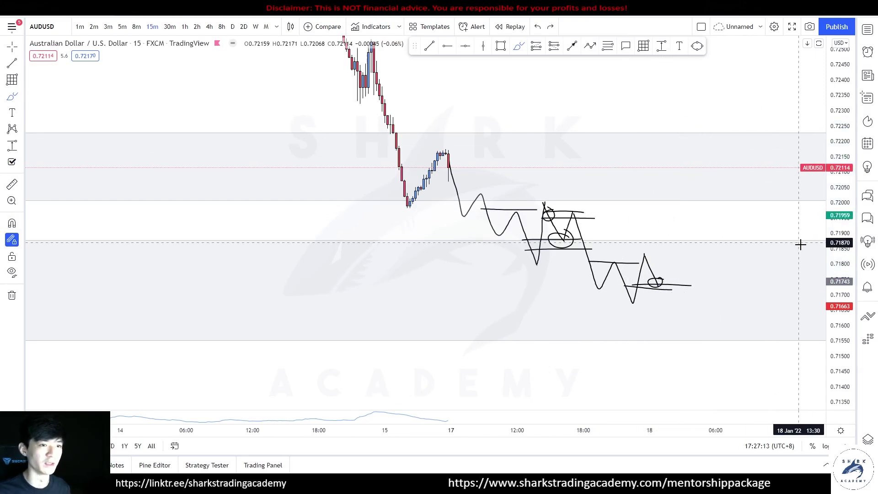
# Continue the sketch to a final low at about 0.7158, with level lines, a circled pullback and a rise to about 0.7208
pyautogui.moveTo(661, 279)
pyautogui.mouseDown()
pyautogui.moveTo(669, 258)
pyautogui.moveTo(690, 317)
pyautogui.mouseUp()
pyautogui.moveTo(705, 281); pyautogui.dragTo(721, 332)
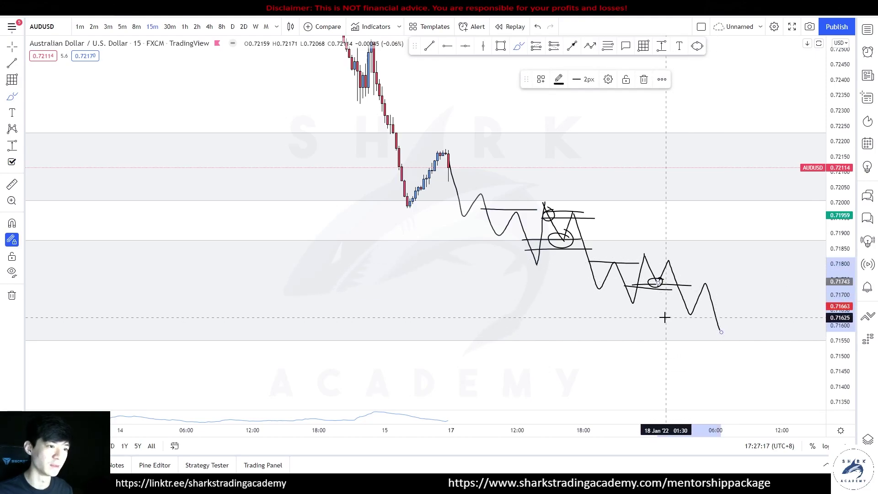
pyautogui.moveTo(667, 316); pyautogui.dragTo(714, 315)
pyautogui.moveTo(690, 285); pyautogui.dragTo(747, 280)
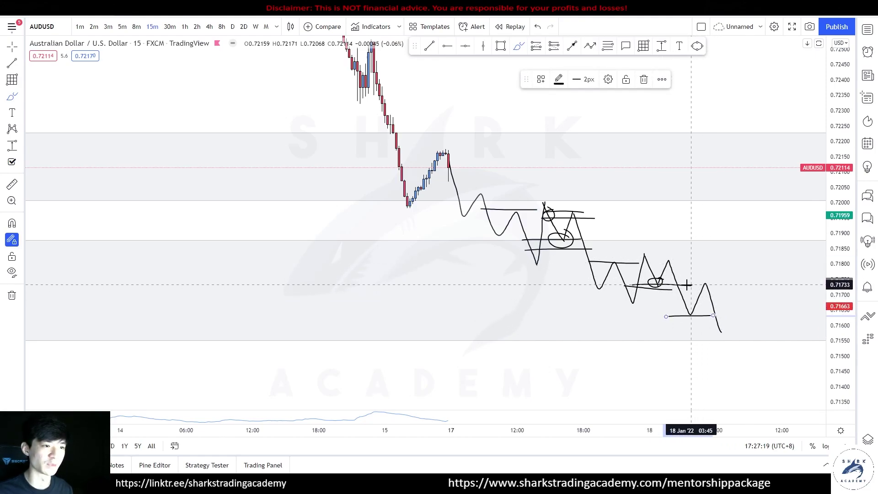
pyautogui.moveTo(721, 332)
pyautogui.mouseDown()
pyautogui.moveTo(731, 269)
pyautogui.moveTo(747, 314)
pyautogui.mouseUp()
pyautogui.moveTo(710, 313)
pyautogui.mouseDown()
pyautogui.moveTo(755, 313)
pyautogui.moveTo(750, 321)
pyautogui.mouseUp()
pyautogui.moveTo(751, 311)
pyautogui.mouseDown()
pyautogui.moveTo(734, 307)
pyautogui.moveTo(787, 178)
pyautogui.mouseUp()
# Draw a freehand box around the projected 15-minute structure inside the demand zone
pyautogui.moveTo(486, 203)
pyautogui.mouseDown()
pyautogui.moveTo(741, 208)
pyautogui.moveTo(790, 345)
pyautogui.moveTo(506, 331)
pyautogui.moveTo(514, 203)
pyautogui.mouseUp()
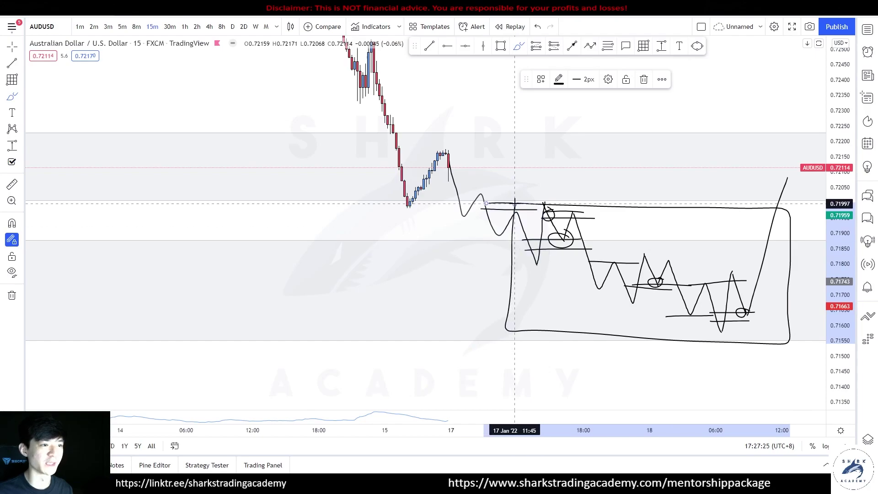
pyautogui.moveTo(634, 122); pyautogui.dragTo(479, 104)
pyautogui.scroll(-1, 481, 104)
pyautogui.moveTo(841, 220); pyautogui.dragTo(841, 172)
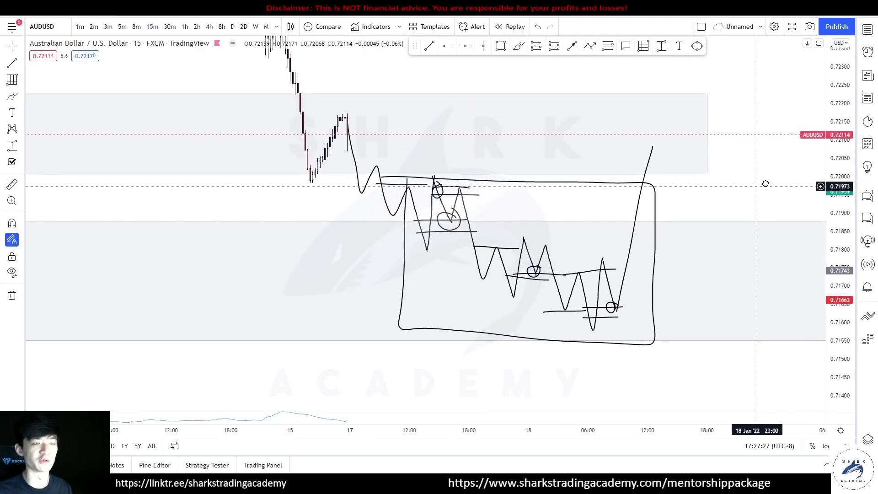
pyautogui.moveTo(751, 185); pyautogui.dragTo(774, 178)
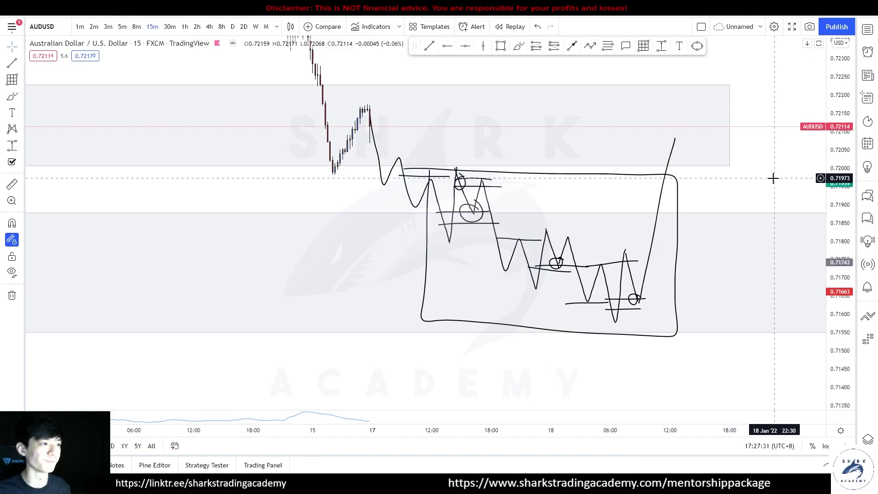
pyautogui.scroll(-2, 774, 177)
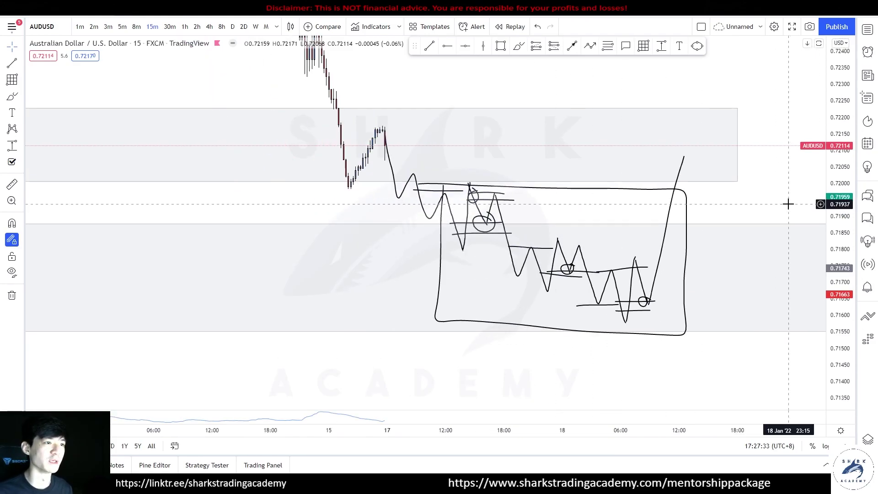
pyautogui.moveTo(769, 116); pyautogui.dragTo(755, 149)
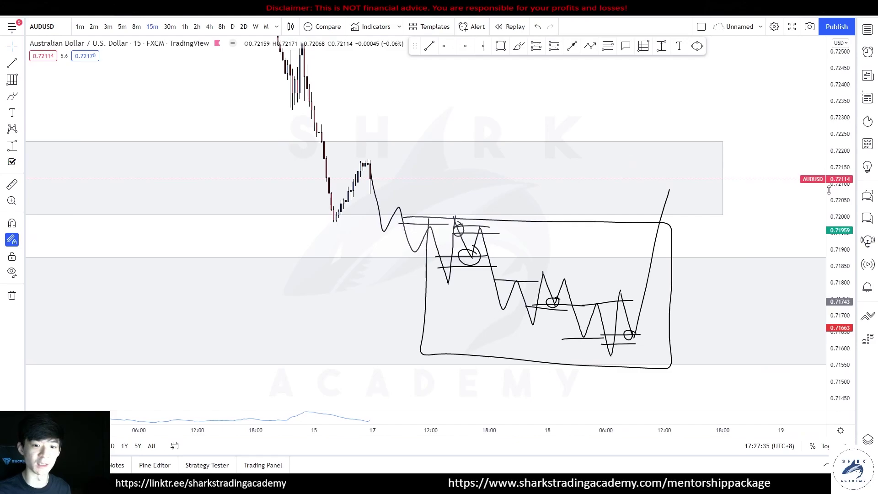
# Switch AUDUSD to the 4-hour chart, frame the boxed projection together with the recent high, and choose the Brush tool
pyautogui.click(209, 27)
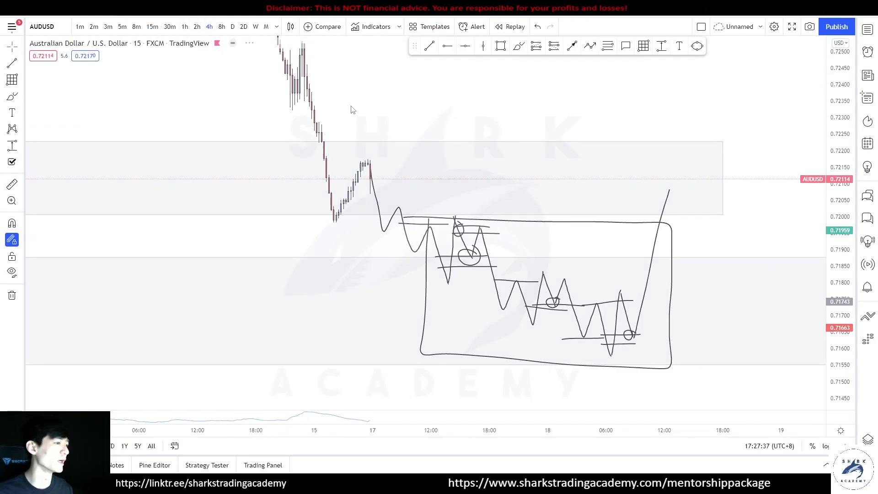
pyautogui.moveTo(274, 249); pyautogui.dragTo(775, 214)
pyautogui.scroll(1, 686, 229)
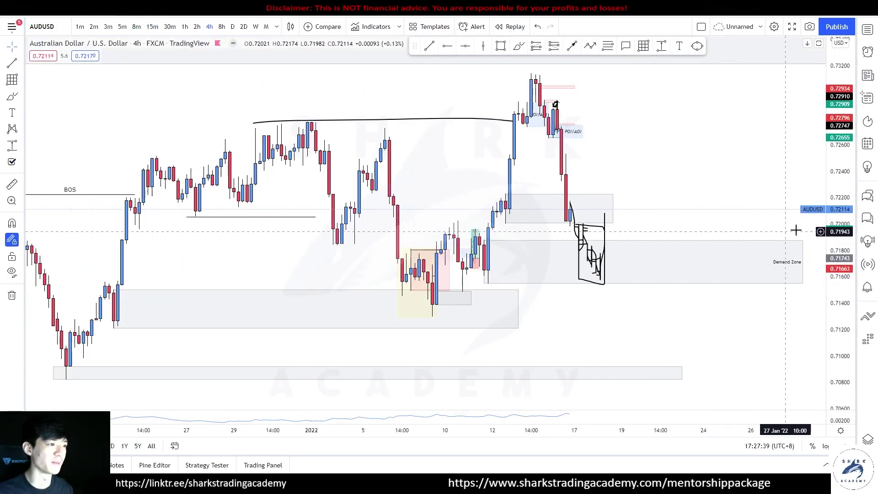
pyautogui.moveTo(840, 238); pyautogui.dragTo(840, 152)
pyautogui.moveTo(663, 110); pyautogui.dragTo(610, 164)
pyautogui.scroll(3, 610, 165)
pyautogui.moveTo(832, 210)
pyautogui.mouseDown()
pyautogui.moveTo(820, 235)
pyautogui.moveTo(820, 276)
pyautogui.mouseUp()
pyautogui.scroll(-3, 595, 146)
pyautogui.click(518, 46)
pyautogui.moveTo(502, 102)
pyautogui.mouseDown()
pyautogui.moveTo(519, 124)
pyautogui.moveTo(488, 95)
pyautogui.mouseUp()
pyautogui.press('Delete')
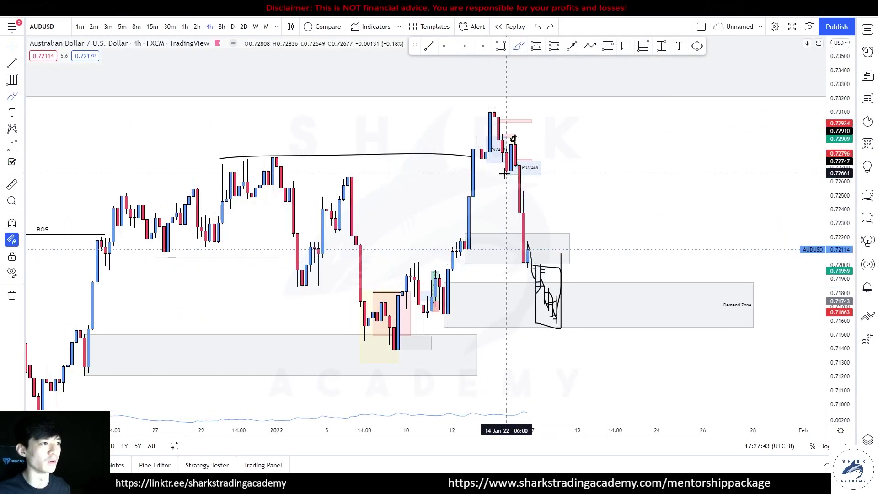
# Sketch level lines at about 0.7266 and 0.7288 from the recent swings, and a projected rise from the box to a circled area between them
pyautogui.moveTo(505, 175); pyautogui.dragTo(711, 171)
pyautogui.moveTo(481, 143); pyautogui.dragTo(720, 145)
pyautogui.moveTo(596, 153)
pyautogui.mouseDown()
pyautogui.moveTo(627, 150)
pyautogui.moveTo(650, 111)
pyautogui.mouseUp()
pyautogui.hotkey('ctrl', 'z')
pyautogui.moveTo(570, 280); pyautogui.dragTo(574, 271)
pyautogui.hotkey('ctrl', 'z')
pyautogui.moveTo(563, 312)
pyautogui.mouseDown()
pyautogui.moveTo(603, 235)
pyautogui.moveTo(629, 149)
pyautogui.mouseUp()
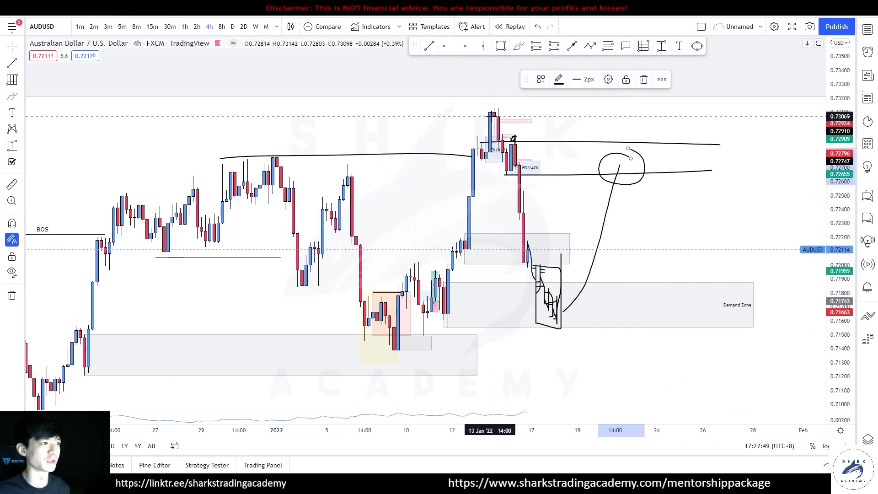
# Trace the fall from the 4-hour swing high at about 0.7307 down into the boxed projection
pyautogui.moveTo(495, 118); pyautogui.dragTo(544, 287)
pyautogui.moveTo(471, 225)
pyautogui.mouseDown()
pyautogui.moveTo(477, 263)
pyautogui.moveTo(464, 215)
pyautogui.mouseUp()
pyautogui.hotkey('ctrl', 'z')
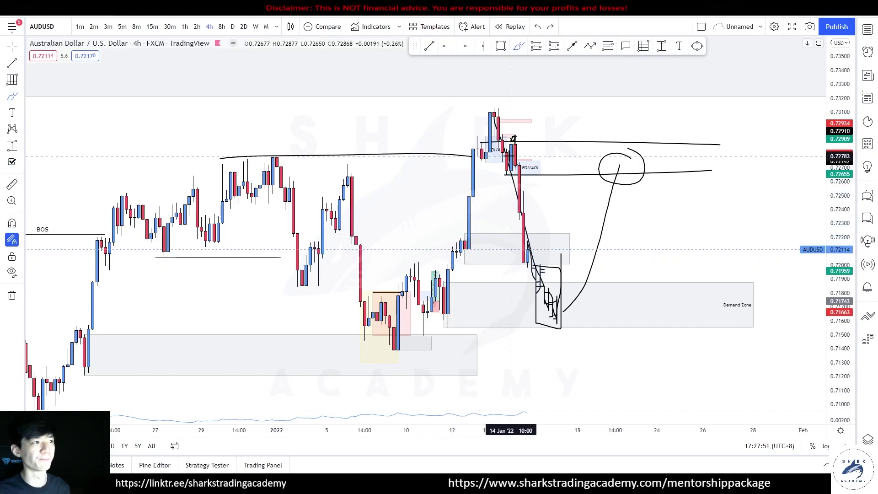
pyautogui.moveTo(457, 161); pyautogui.dragTo(468, 162)
pyautogui.hotkey('ctrl', 'z')
pyautogui.hotkey('ctrl', 'z')
pyautogui.moveTo(522, 227); pyautogui.dragTo(536, 281)
pyautogui.moveTo(631, 155)
pyautogui.mouseDown()
pyautogui.moveTo(637, 162)
pyautogui.moveTo(667, 104)
pyautogui.mouseUp()
pyautogui.hotkey('ctrl', 'z')
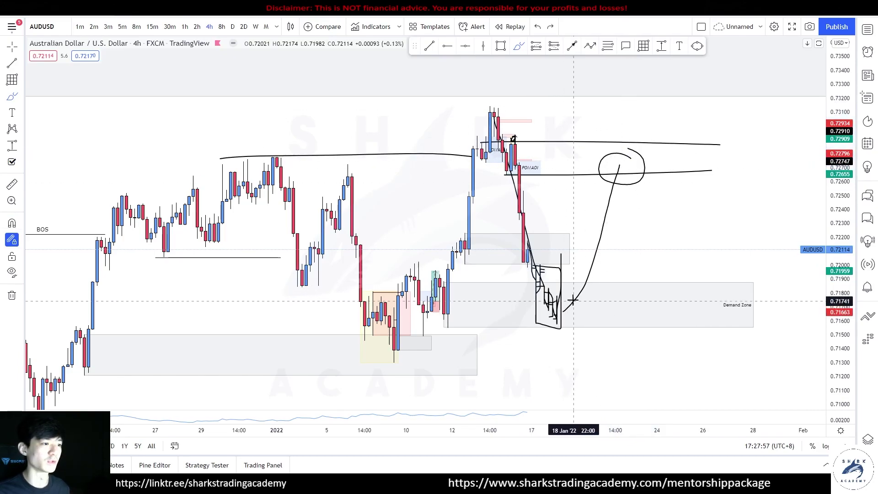
# Sketch a second projected rise from the box into the circled supply area, followed by a drop to about 0.7248
pyautogui.moveTo(565, 310); pyautogui.dragTo(628, 166)
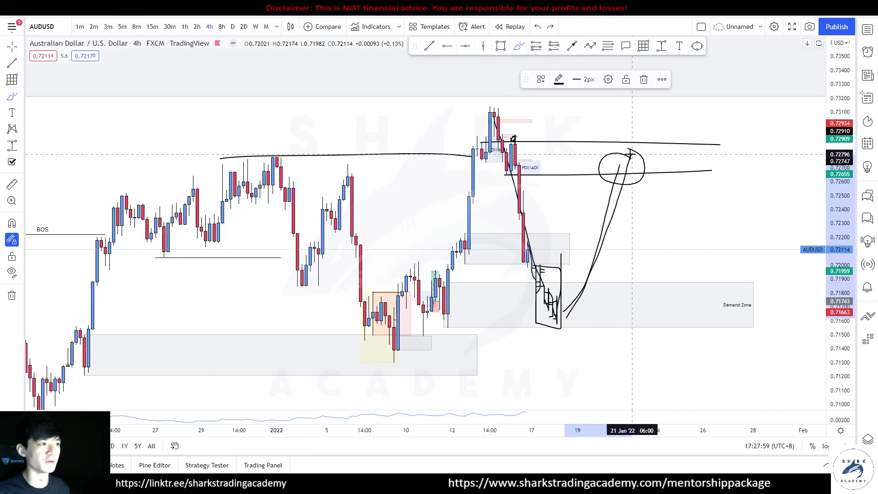
pyautogui.moveTo(515, 145); pyautogui.dragTo(555, 108)
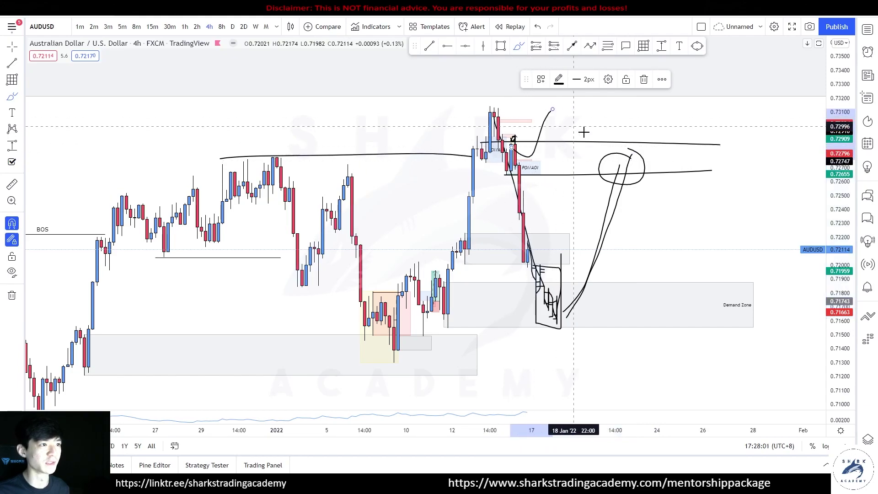
pyautogui.hotkey('ctrl', 'z')
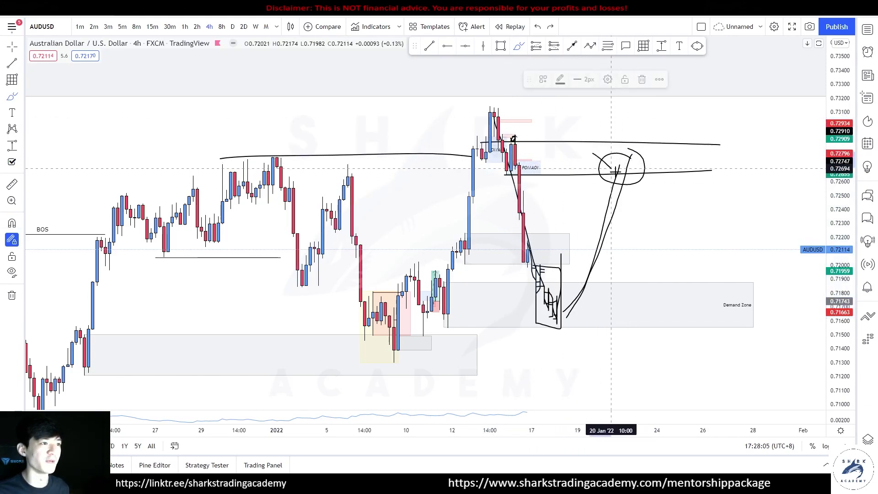
pyautogui.moveTo(631, 156); pyautogui.dragTo(647, 194)
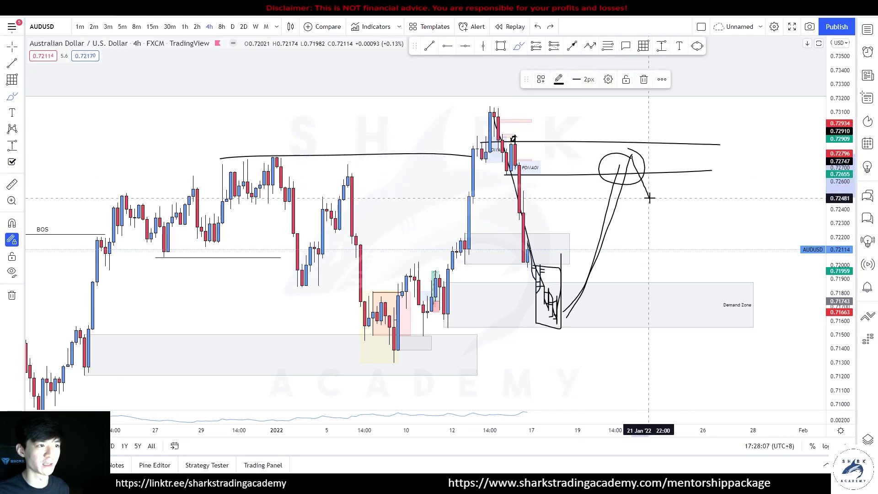
# Extend the AUDUSD projection with a rise from about 0.7248 to 0.7300, mark the pullback between level lines, box it and sketch a further rise
pyautogui.moveTo(535, 325); pyautogui.dragTo(689, 335)
pyautogui.hotkey('ctrl', 'z')
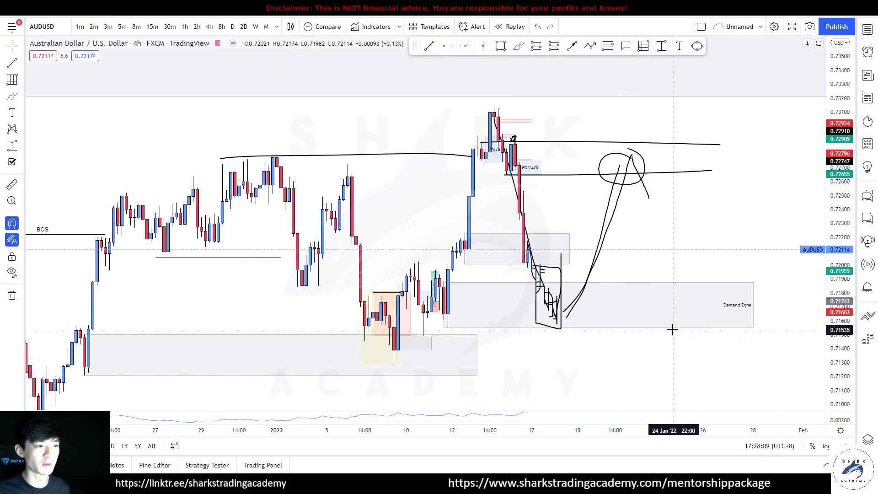
pyautogui.moveTo(649, 196); pyautogui.dragTo(665, 124)
pyautogui.moveTo(638, 172)
pyautogui.mouseDown()
pyautogui.moveTo(716, 169)
pyautogui.moveTo(737, 183)
pyautogui.mouseUp()
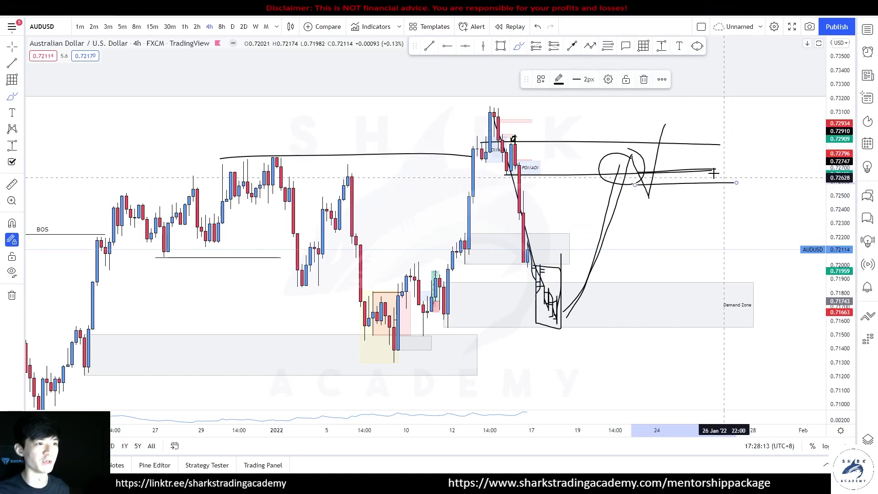
pyautogui.moveTo(631, 121)
pyautogui.mouseDown()
pyautogui.moveTo(708, 194)
pyautogui.moveTo(632, 129)
pyautogui.moveTo(682, 162)
pyautogui.moveTo(699, 147)
pyautogui.moveTo(731, 165)
pyautogui.moveTo(743, 94)
pyautogui.mouseUp()
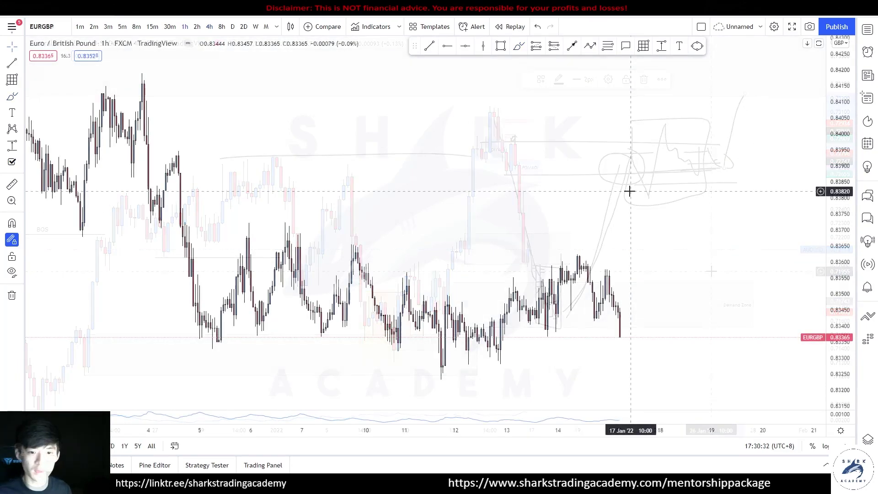
# Draw a rectangle around the January consolidation on the EURGBP 1-hour chart, from about 0.8371 down to 0.8321
pyautogui.click(501, 46)
pyautogui.click(148, 226)
pyautogui.click(714, 386)
pyautogui.press('Escape')
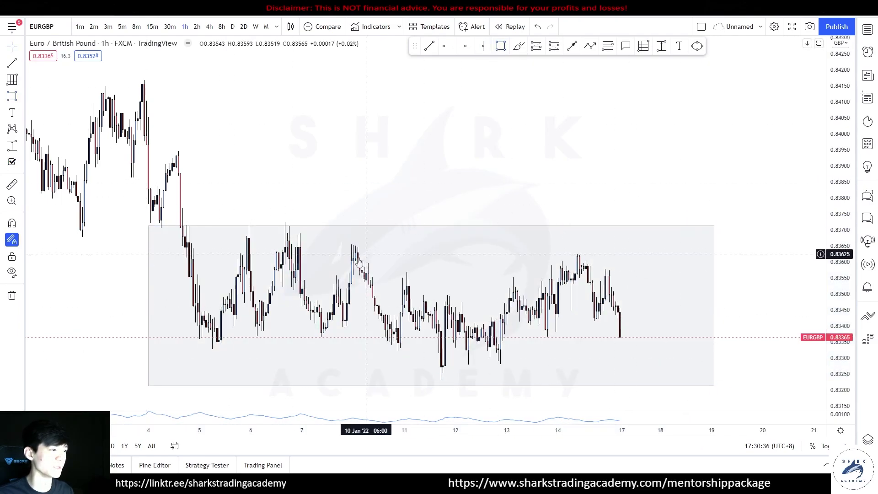
# Switch EURGBP to the weekly chart and mark the demand zone at the early-2020 low with a rectangle from about 0.8414 to 0.8283
pyautogui.scroll(-1, 371, 252)
pyautogui.click(256, 26)
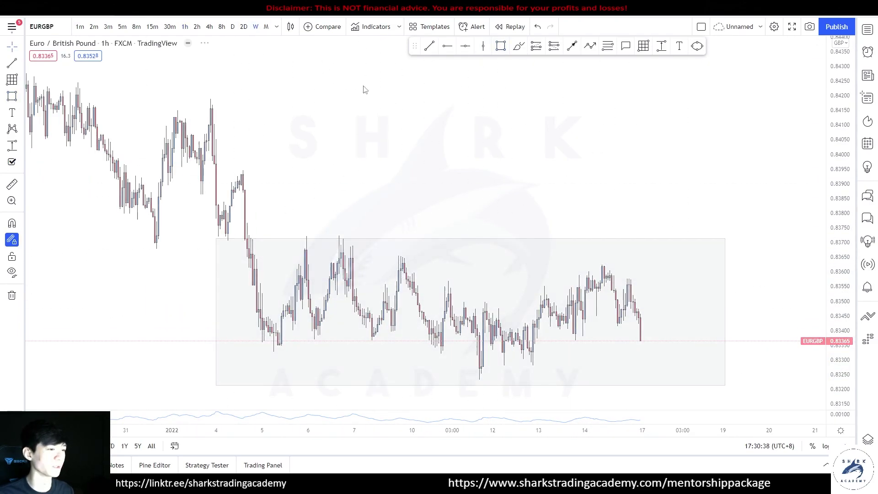
pyautogui.moveTo(320, 216); pyautogui.dragTo(490, 252)
pyautogui.click(501, 45)
pyautogui.moveTo(412, 272); pyautogui.dragTo(443, 313)
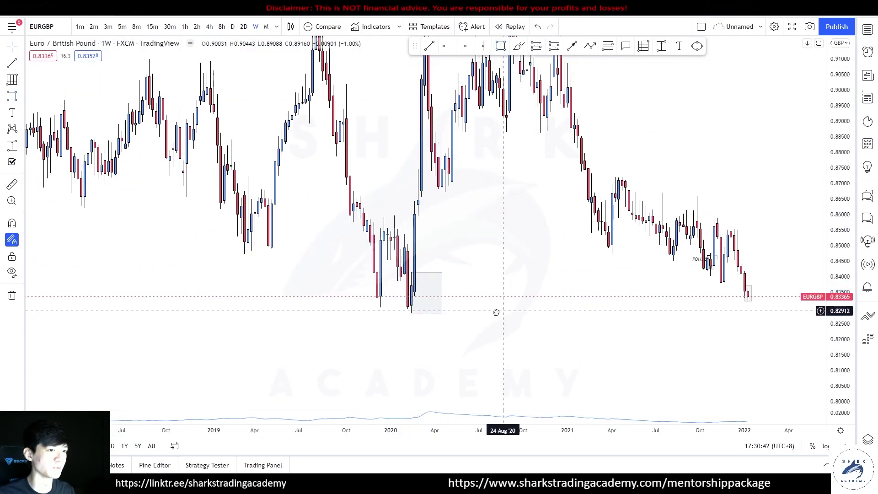
# Extend the weekly demand zone's right edge past the current price to about the end of July 2022
pyautogui.moveTo(502, 308); pyautogui.dragTo(320, 305)
pyautogui.click(257, 291)
pyautogui.moveTo(260, 291); pyautogui.dragTo(665, 289)
pyautogui.click(581, 193)
pyautogui.moveTo(834, 214); pyautogui.dragTo(835, 333)
pyautogui.moveTo(567, 147); pyautogui.dragTo(563, 245)
pyautogui.scroll(-2, 432, 335)
pyautogui.moveTo(432, 335); pyautogui.dragTo(442, 301)
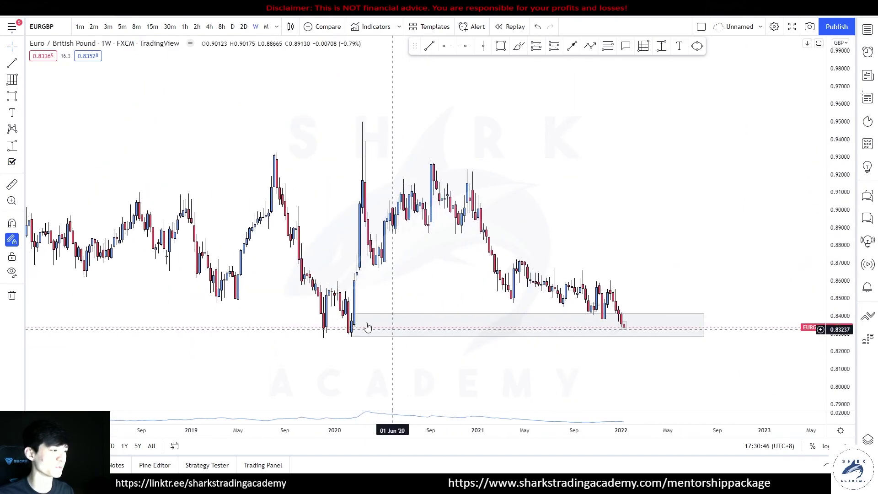
pyautogui.moveTo(842, 327); pyautogui.dragTo(841, 251)
pyautogui.moveTo(701, 263); pyautogui.dragTo(647, 163)
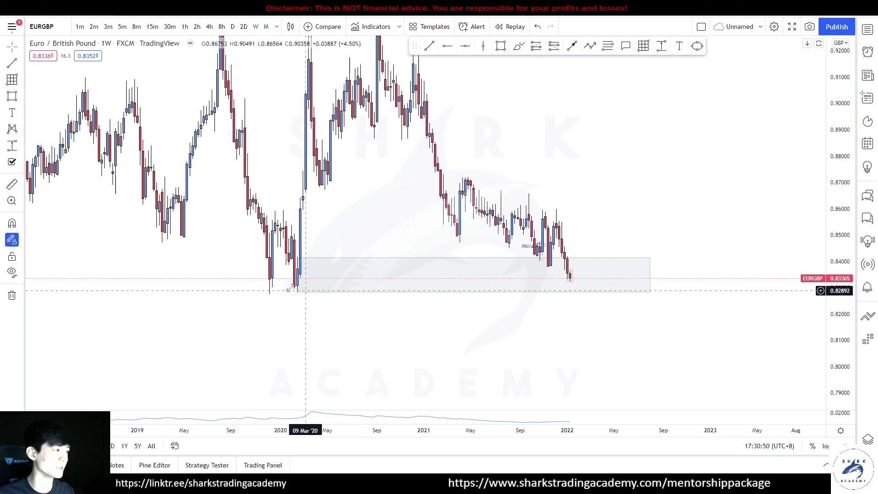
# Draw a horizontal line at about 0.8600 from the late-2021 weekly swing highs out past the current price
pyautogui.scroll(2, 560, 220)
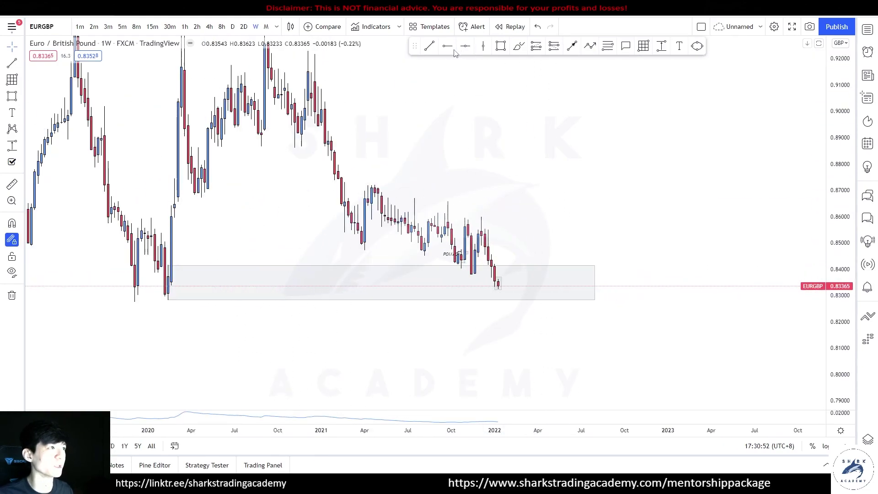
pyautogui.click(481, 218)
pyautogui.keyDown('shift'); pyautogui.click(661, 208); pyautogui.keyUp('shift')
pyautogui.click(481, 228)
pyautogui.moveTo(503, 218); pyautogui.dragTo(492, 217)
pyautogui.click(497, 198)
# Sketch level lines at about 0.8655, 0.8705, 0.8950 and 0.9075 from the earlier weekly swings along the 2021 decline
pyautogui.scroll(-2, 498, 198)
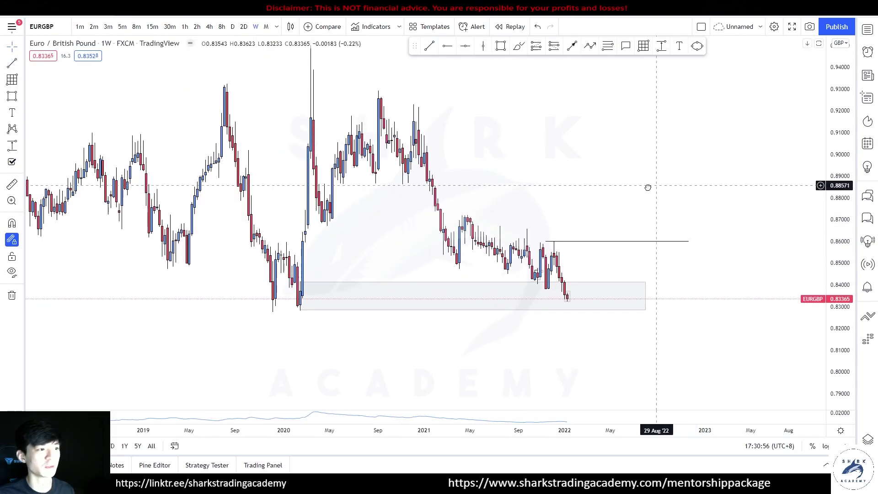
pyautogui.moveTo(373, 240); pyautogui.dragTo(585, 241)
pyautogui.moveTo(330, 229); pyautogui.dragTo(555, 232)
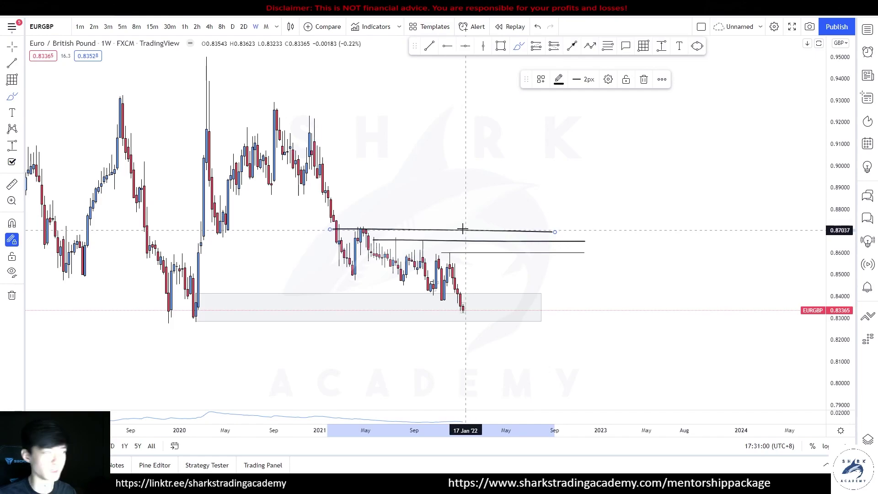
pyautogui.moveTo(322, 178); pyautogui.dragTo(633, 175)
pyautogui.moveTo(320, 149); pyautogui.dragTo(612, 149)
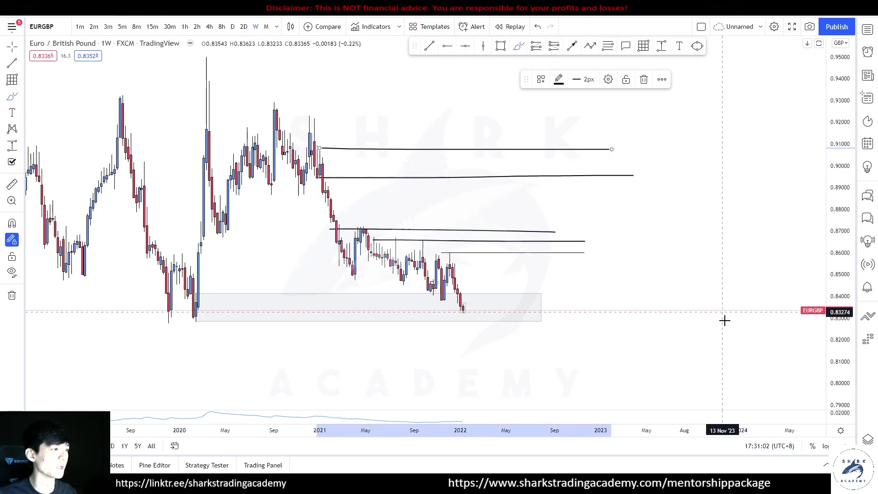
# Circle the late-2021 weekly swing low at about 0.8400 and trace the rise from it to about 0.8584
pyautogui.moveTo(456, 308)
pyautogui.mouseDown()
pyautogui.moveTo(471, 314)
pyautogui.moveTo(460, 316)
pyautogui.mouseUp()
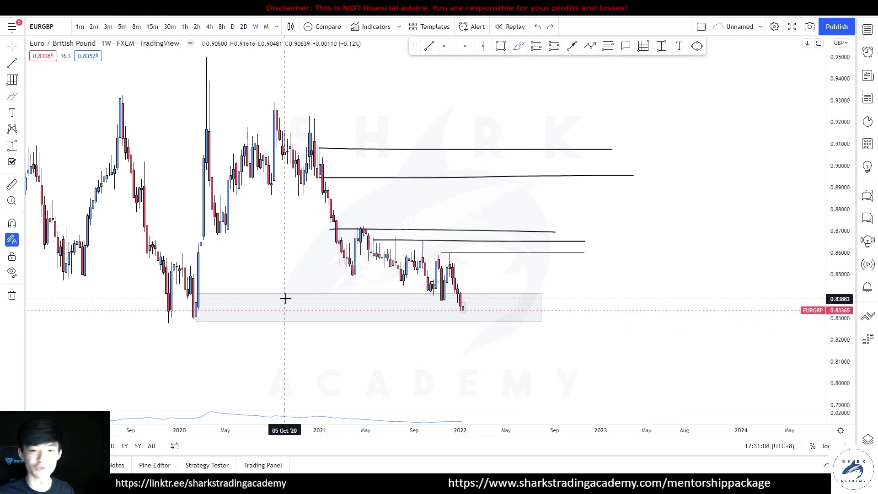
pyautogui.moveTo(434, 290); pyautogui.dragTo(453, 255)
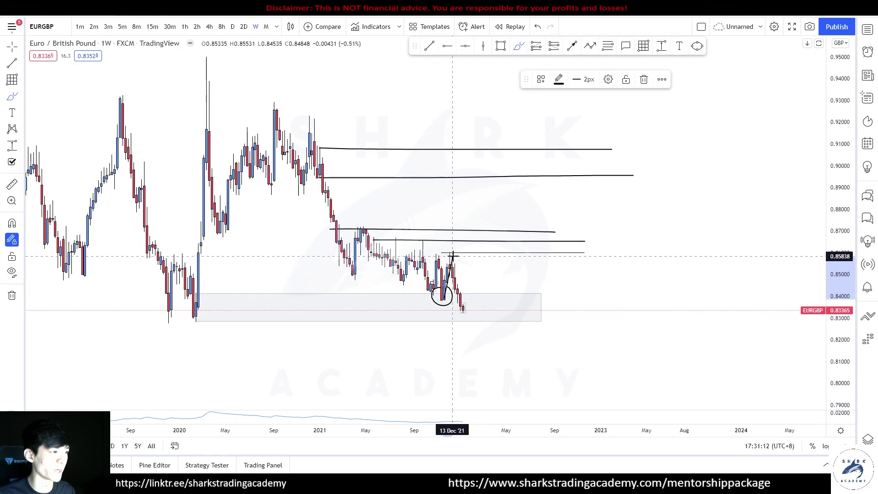
pyautogui.hotkey('ctrl', 'z')
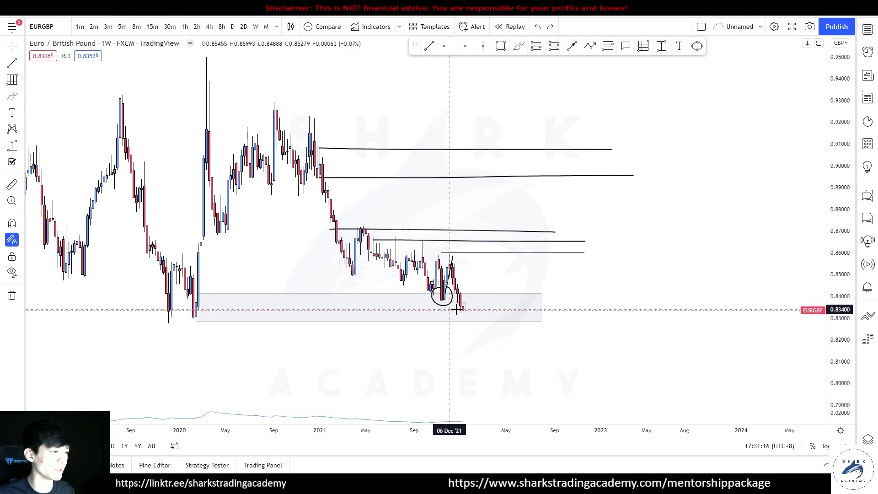
# Sketch a retracement to about 0.8415 followed by a drop to 0.8210, add level lines at about 0.8415 and 0.8380, and circle the area between them
pyautogui.moveTo(463, 312)
pyautogui.mouseDown()
pyautogui.moveTo(473, 290)
pyautogui.moveTo(489, 338)
pyautogui.mouseUp()
pyautogui.moveTo(466, 293); pyautogui.dragTo(547, 291)
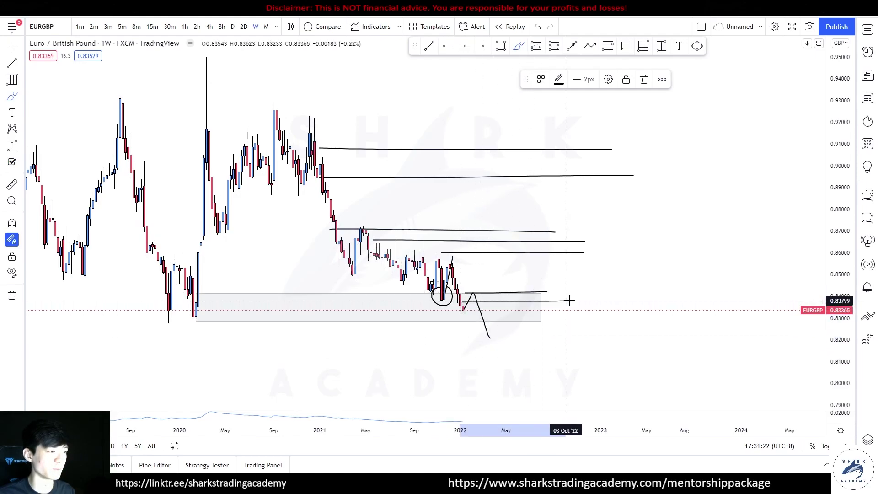
pyautogui.moveTo(497, 306); pyautogui.dragTo(487, 296)
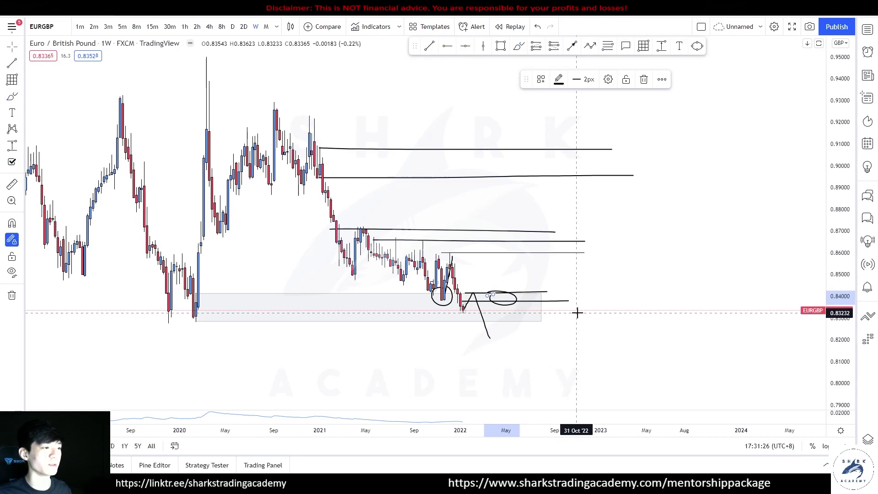
# Switch EURGBP to the 4-hour chart and frame the recent price action inside the weekly demand zone
pyautogui.scroll(-2, 668, 335)
pyautogui.moveTo(830, 339); pyautogui.dragTo(829, 235)
pyautogui.moveTo(700, 258); pyautogui.dragTo(768, 214)
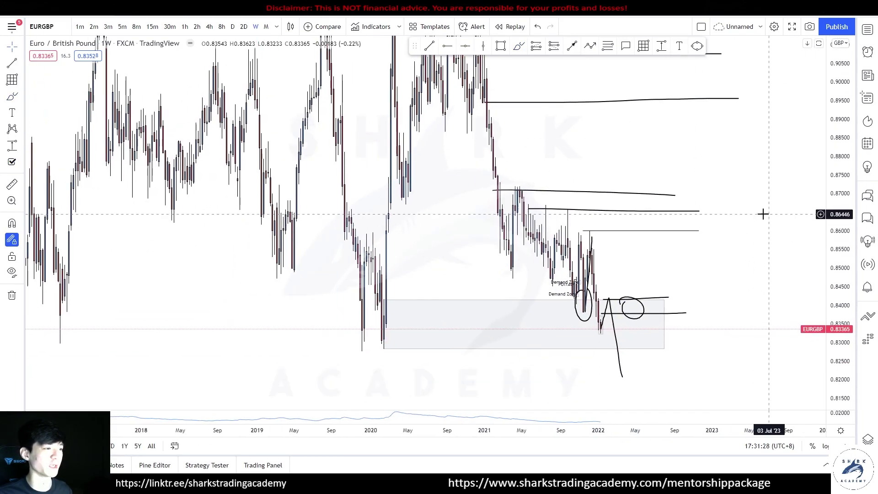
pyautogui.scroll(3, 767, 214)
pyautogui.click(210, 27)
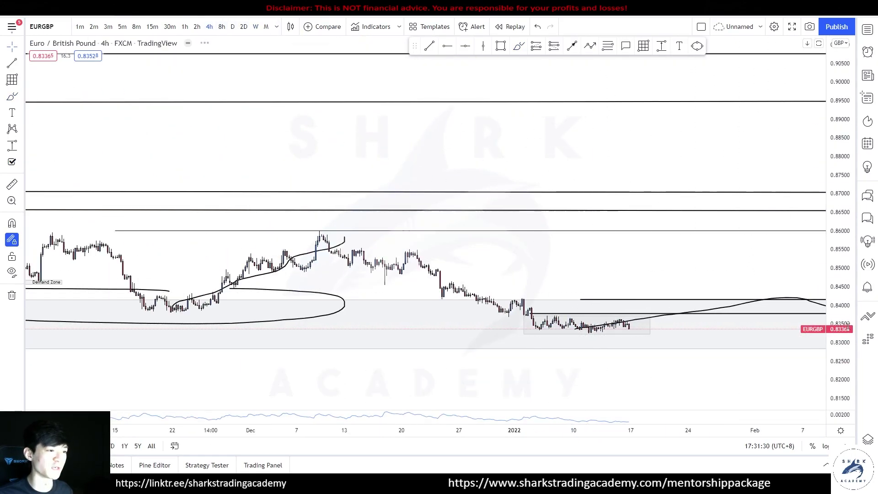
pyautogui.doubleClick(834, 325)
pyautogui.moveTo(834, 325); pyautogui.dragTo(834, 110)
pyautogui.moveTo(632, 302); pyautogui.dragTo(551, 80)
pyautogui.scroll(3, 567, 172)
pyautogui.moveTo(567, 172); pyautogui.dragTo(629, 131)
pyautogui.moveTo(835, 130); pyautogui.dragTo(833, 249)
# Delete the retracement sketches around the current price and the rectangle over the January consolidation
pyautogui.click(594, 210)
pyautogui.press('Delete')
pyautogui.click(604, 150)
pyautogui.press('Delete')
pyautogui.scroll(-1, 586, 192)
pyautogui.click(572, 238)
pyautogui.press('Delete')
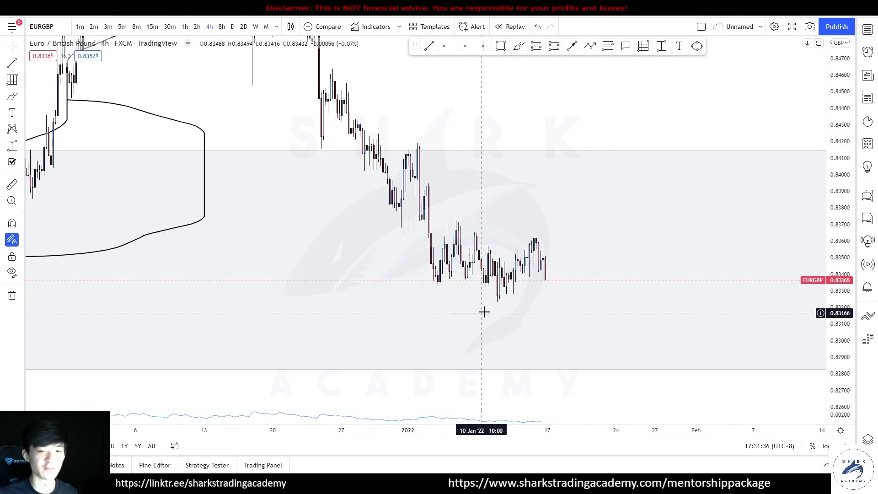
# Sketch 4-hour structure lines at the broken lows of about 0.8368 and 0.8332, and at the range high of about 0.8372
pyautogui.moveTo(833, 302); pyautogui.dragTo(833, 167)
pyautogui.moveTo(595, 223); pyautogui.dragTo(613, 179)
pyautogui.scroll(2, 572, 167)
pyautogui.click(519, 46)
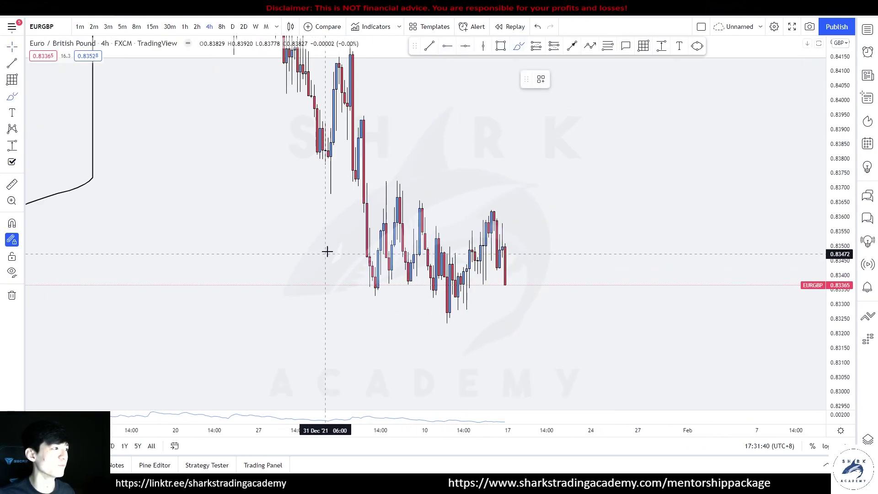
pyautogui.moveTo(311, 193); pyautogui.dragTo(367, 192)
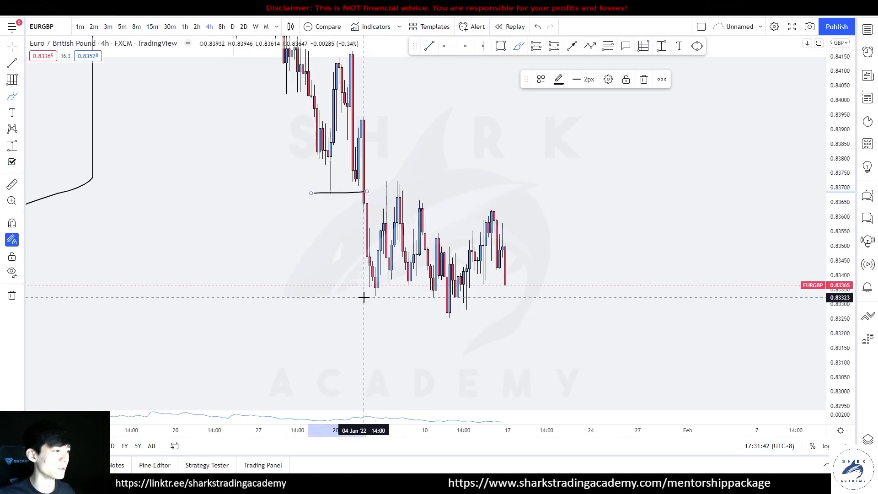
pyautogui.moveTo(367, 297); pyautogui.dragTo(450, 297)
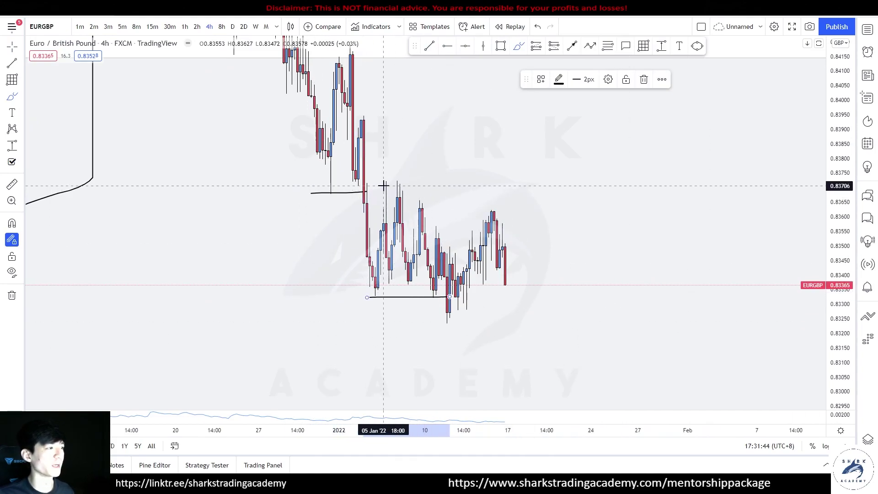
pyautogui.moveTo(381, 181); pyautogui.dragTo(643, 181)
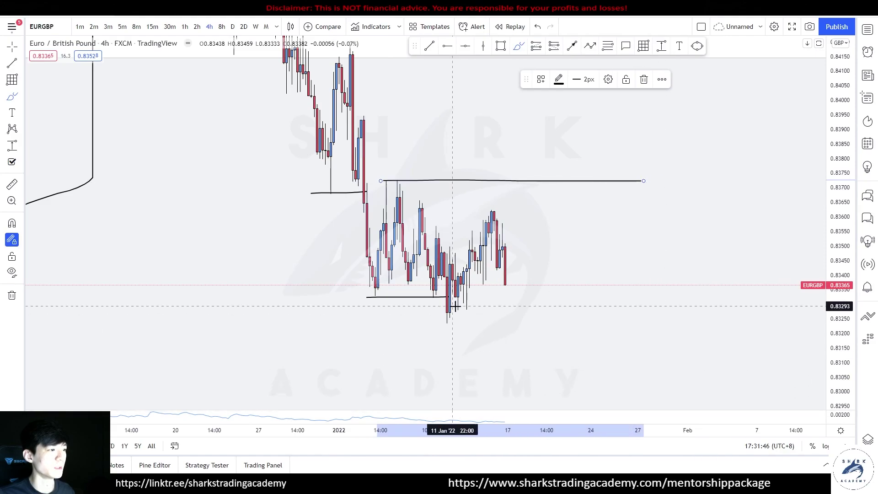
# Sketch a projected break above the range high, a pullback to a circled area between about 0.8345 and 0.8350, and a rise to about 0.8385
pyautogui.moveTo(511, 287)
pyautogui.mouseDown()
pyautogui.moveTo(558, 172)
pyautogui.moveTo(603, 238)
pyautogui.mouseUp()
pyautogui.moveTo(494, 245)
pyautogui.mouseDown()
pyautogui.moveTo(700, 249)
pyautogui.moveTo(663, 261)
pyautogui.moveTo(683, 261)
pyautogui.mouseUp()
pyautogui.moveTo(618, 238)
pyautogui.mouseDown()
pyautogui.moveTo(611, 262)
pyautogui.moveTo(641, 143)
pyautogui.mouseUp()
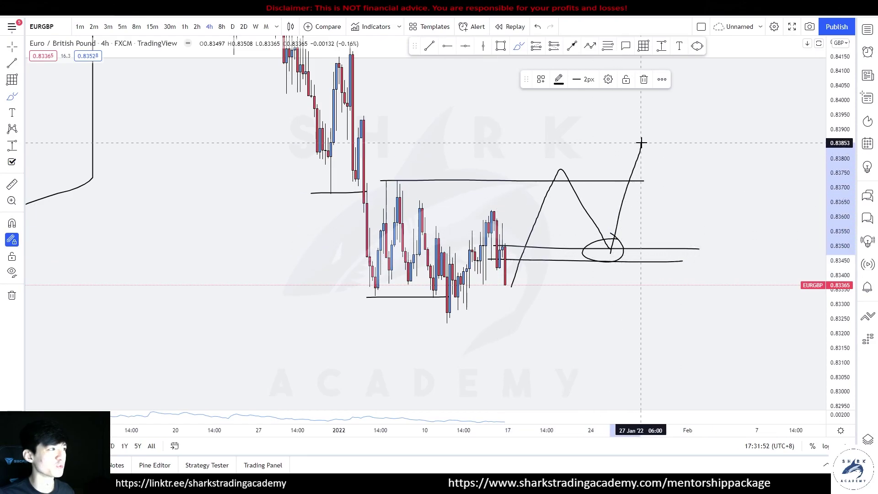
# Mark two 4-hour supply zones above the projection with rectangles, from about 0.8397 to 0.8419 and from about 0.8387 to 0.8395
pyautogui.moveTo(426, 101); pyautogui.dragTo(427, 161)
pyautogui.click(499, 50)
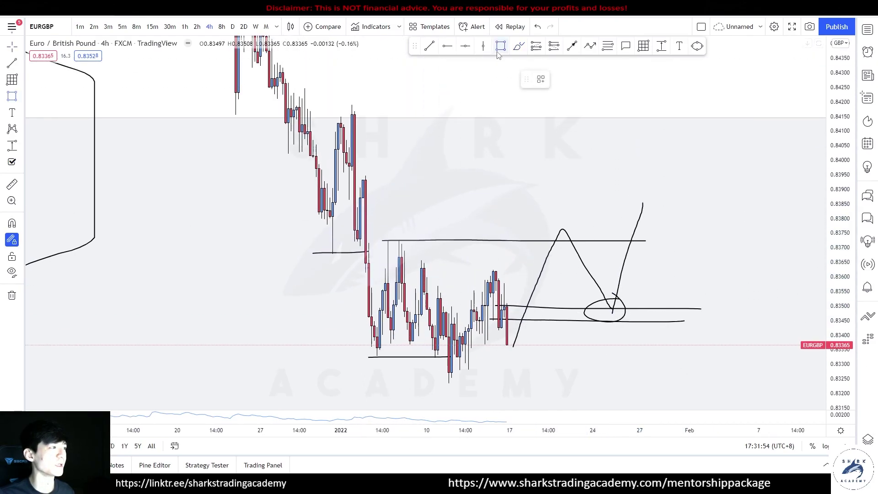
pyautogui.click(352, 170)
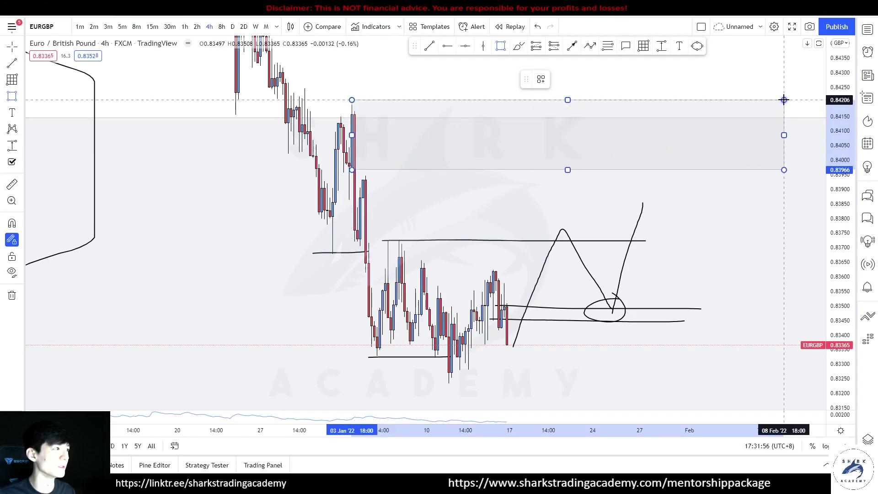
pyautogui.click(782, 104)
pyautogui.click(358, 199)
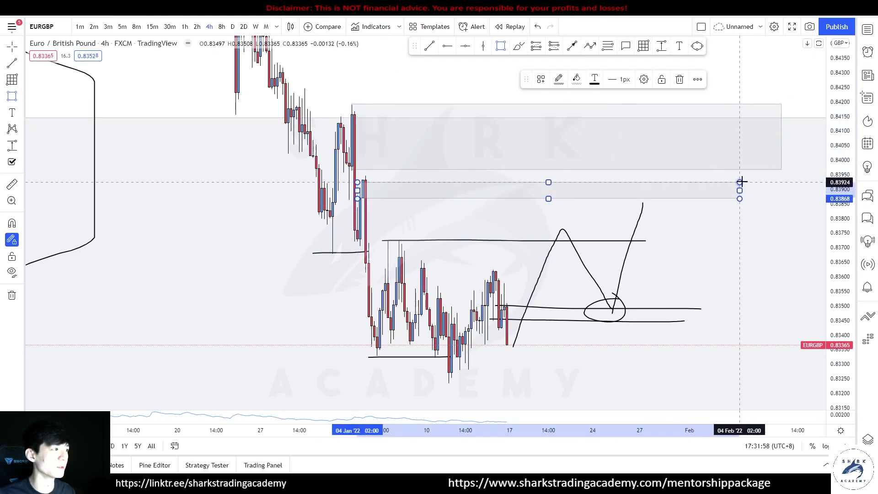
pyautogui.moveTo(769, 261); pyautogui.dragTo(682, 258)
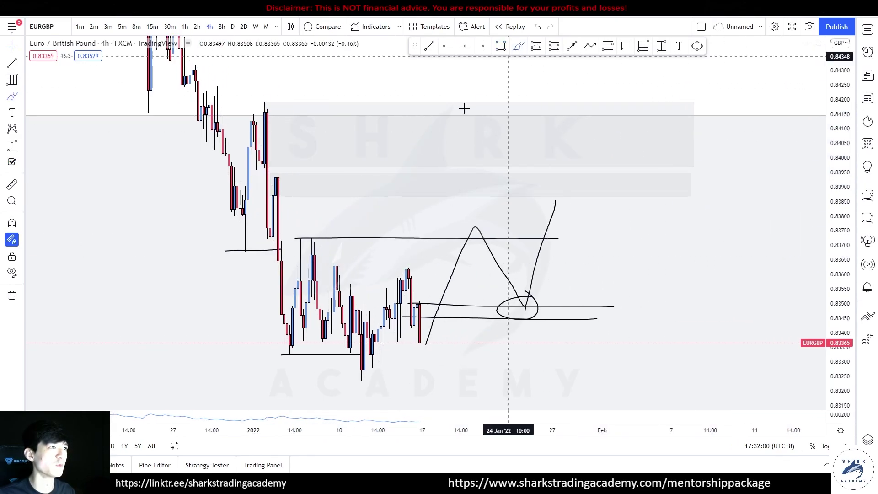
# Circle the projected reaction at the lower supply zone's edge, around 0.8386, and sketch projected drops from the supply zones
pyautogui.moveTo(562, 207); pyautogui.dragTo(572, 194)
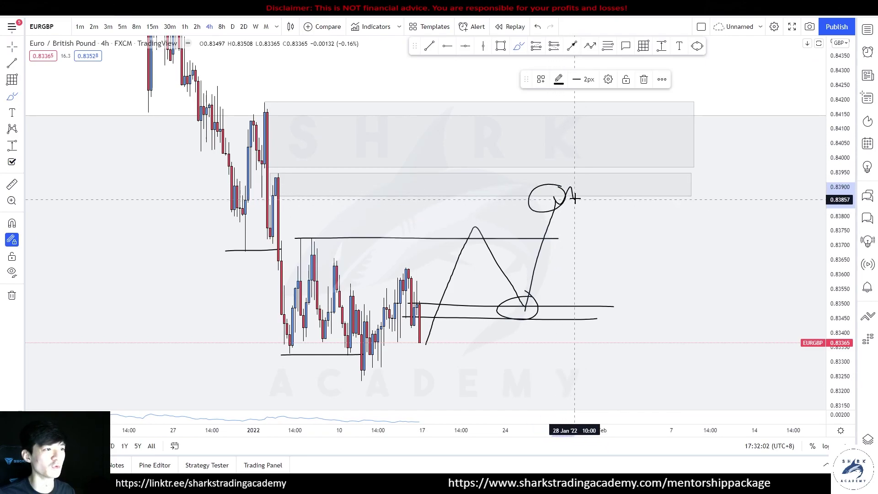
pyautogui.moveTo(604, 171); pyautogui.dragTo(688, 376)
pyautogui.moveTo(634, 158)
pyautogui.mouseDown()
pyautogui.moveTo(686, 123)
pyautogui.moveTo(777, 373)
pyautogui.mouseUp()
# Switch EURJPY to the daily chart and frame the supply zone above price together with the projected decline arrow
pyautogui.moveTo(303, 123); pyautogui.dragTo(359, 67)
pyautogui.moveTo(416, 178)
pyautogui.mouseDown()
pyautogui.moveTo(457, 196)
pyautogui.moveTo(485, 112)
pyautogui.mouseUp()
pyautogui.scroll(-2, 670, 219)
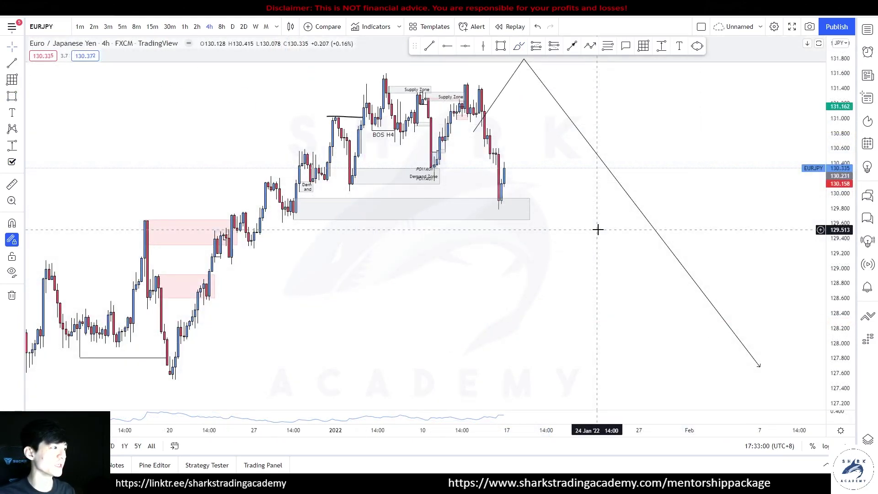
pyautogui.scroll(-2, 598, 229)
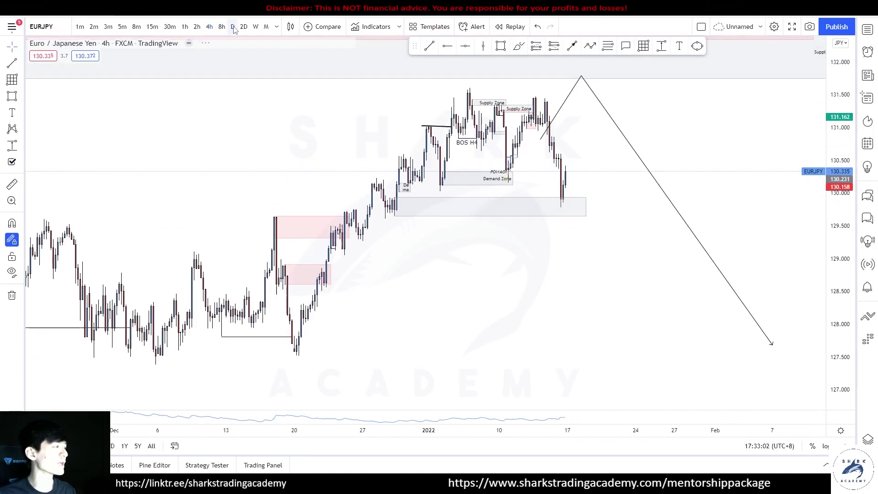
pyautogui.click(232, 26)
pyautogui.click(363, 167)
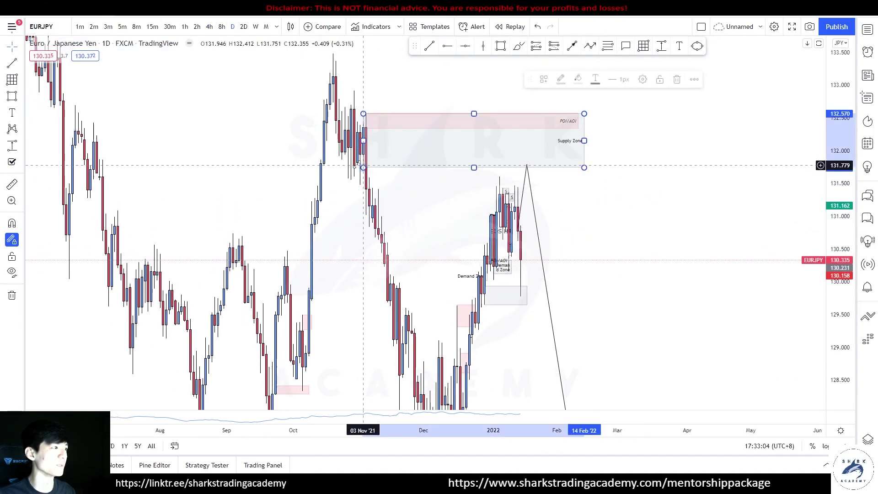
pyautogui.scroll(-2, 514, 215)
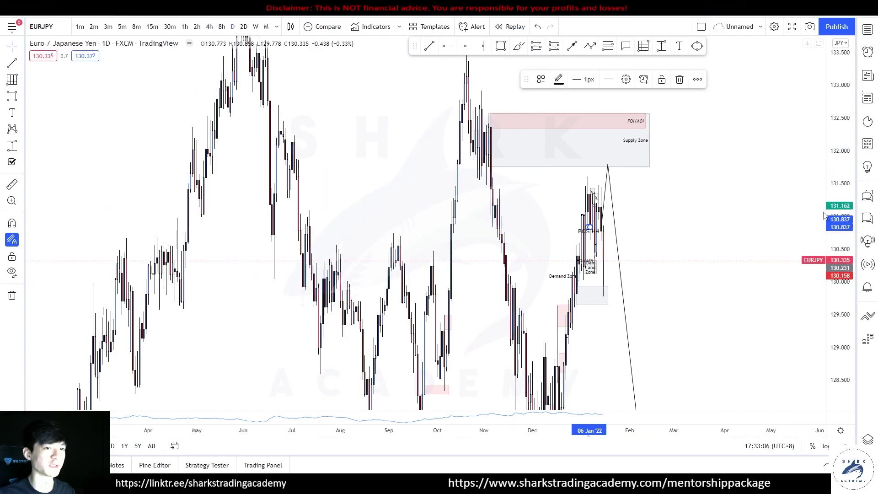
pyautogui.moveTo(826, 215); pyautogui.dragTo(493, 249)
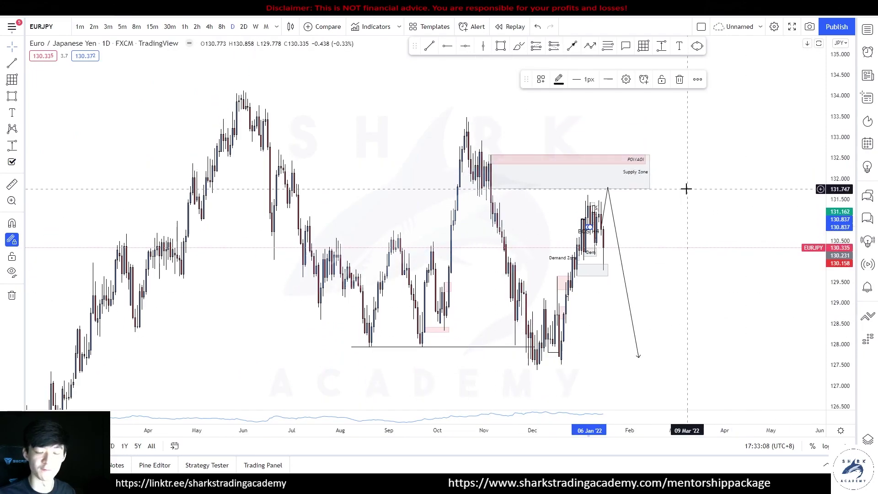
# Switch EURJPY to the 4-hour chart and enlarge the recent range beneath the supply zone
pyautogui.scroll(1, 579, 184)
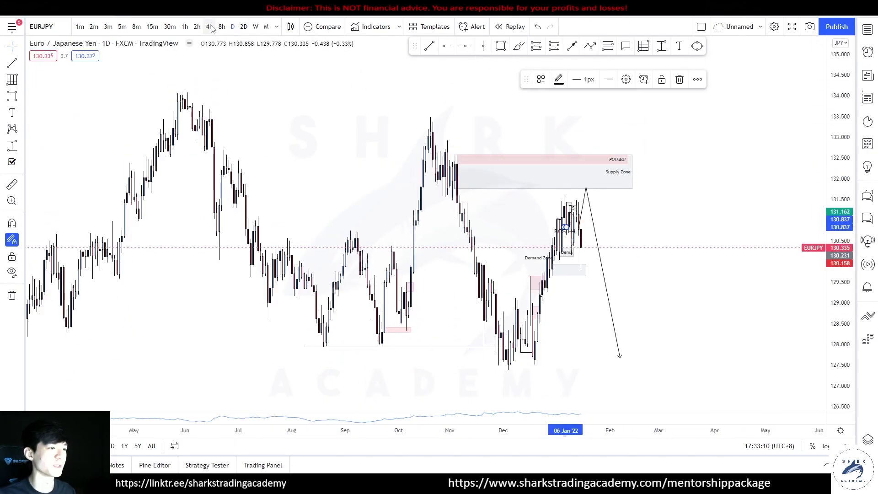
pyautogui.click(211, 28)
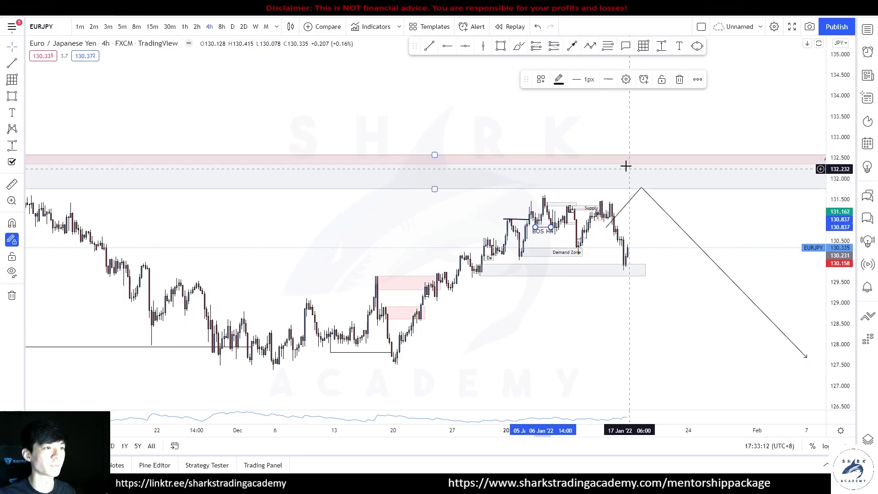
pyautogui.moveTo(840, 265); pyautogui.dragTo(840, 91)
pyautogui.moveTo(661, 157); pyautogui.dragTo(582, 161)
pyautogui.click(448, 46)
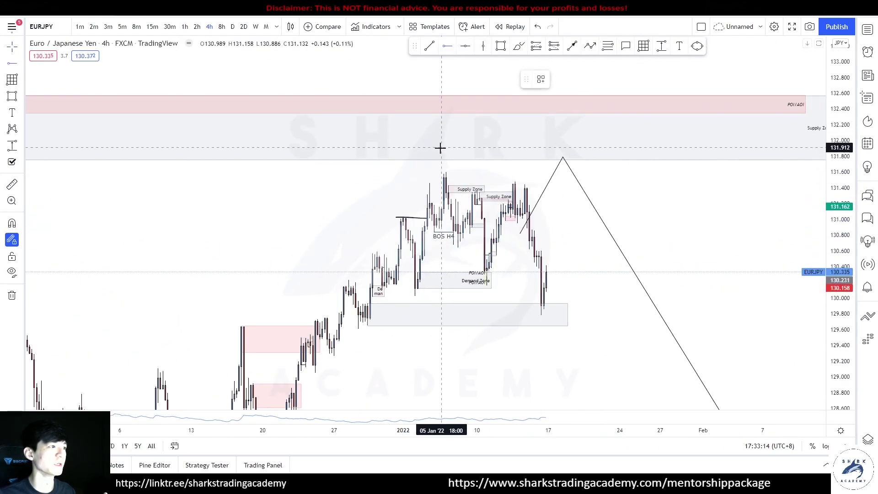
pyautogui.click(446, 172)
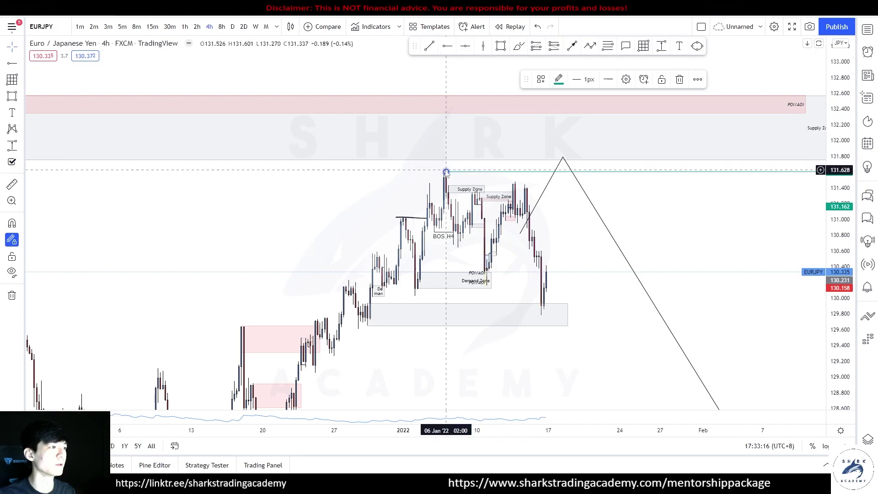
pyautogui.press('Delete')
# Draw a trend line along the falling highs from about 131.59 to 131.21 and apply the Buy-Side Liquidity template
pyautogui.click(443, 172)
pyautogui.click(658, 203)
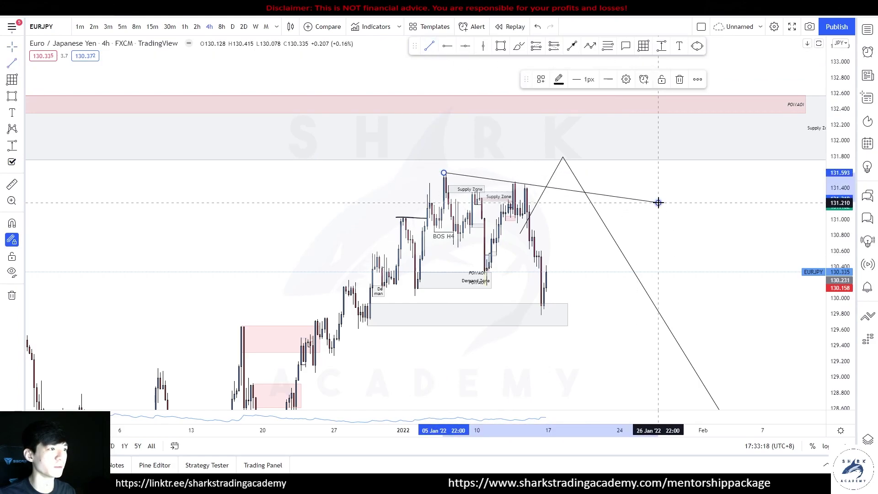
pyautogui.rightClick(658, 203)
pyautogui.moveTo(700, 235)
pyautogui.click(793, 302)
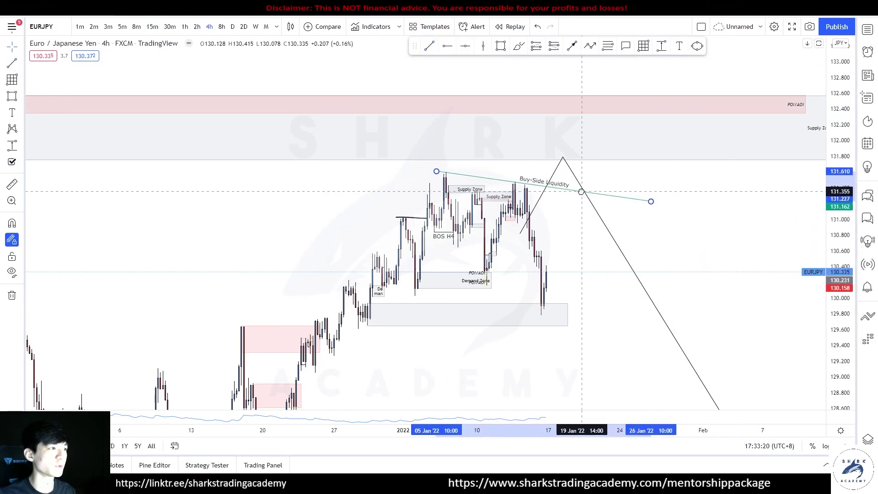
# Try a freehand sketch of a stepped decline from the current price to about 128.2
pyautogui.moveTo(589, 267)
pyautogui.mouseDown()
pyautogui.moveTo(597, 210)
pyautogui.moveTo(695, 315)
pyautogui.moveTo(775, 378)
pyautogui.mouseUp()
pyautogui.scroll(-3, 596, 210)
pyautogui.click(518, 46)
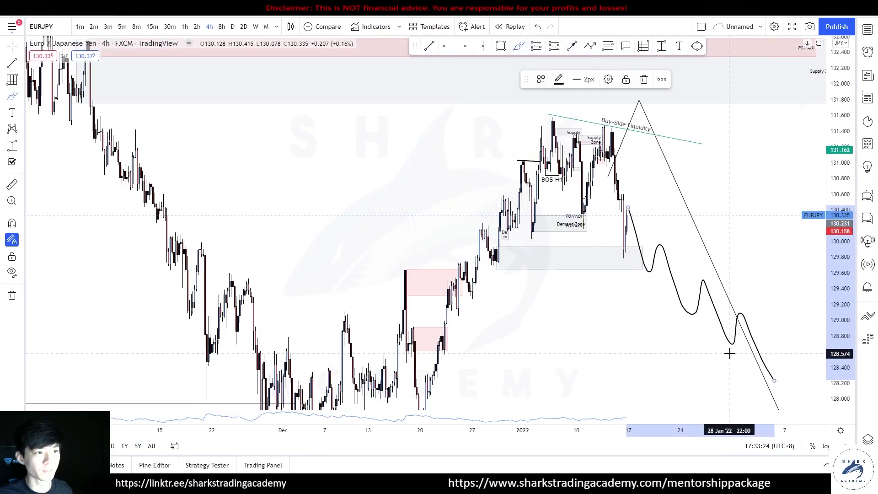
pyautogui.hotkey('ctrl', 'z')
# Extend the grey demand zone between about 129.65 and 129.93 beyond the latest candles
pyautogui.scroll(3, 541, 298)
pyautogui.moveTo(558, 258); pyautogui.dragTo(542, 258)
pyautogui.click(556, 297)
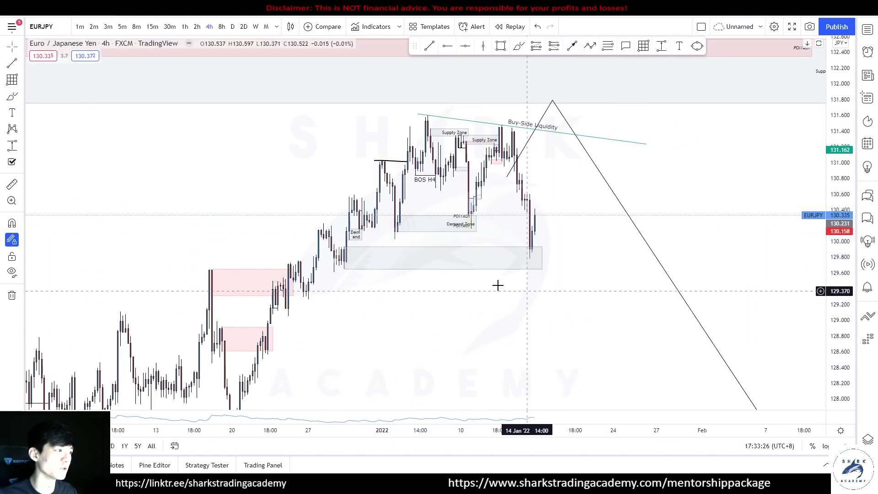
pyautogui.moveTo(345, 248); pyautogui.dragTo(344, 248)
pyautogui.moveTo(437, 297); pyautogui.dragTo(441, 297)
pyautogui.moveTo(546, 259); pyautogui.dragTo(574, 259)
pyautogui.click(581, 313)
# Sketch a drop from about 131.4 into the demand zone, a pullback to about 130.4 and a break to about 129.45
pyautogui.moveTo(519, 140); pyautogui.dragTo(541, 246)
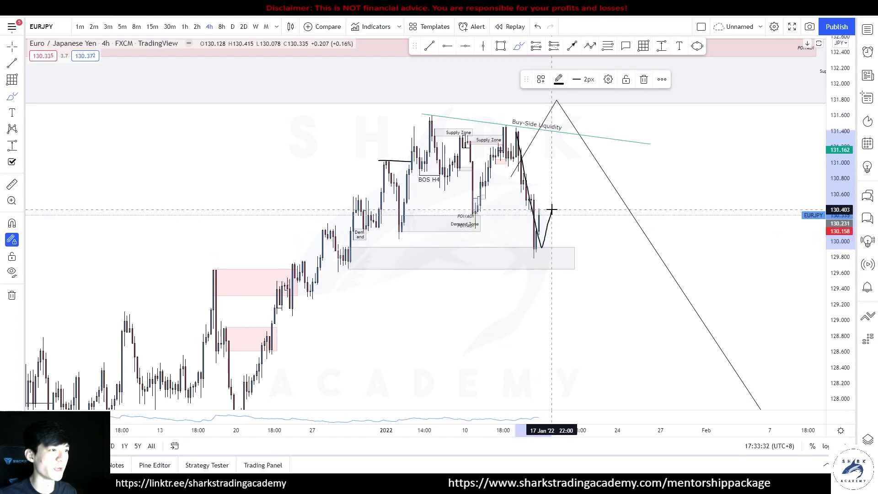
pyautogui.moveTo(572, 285); pyautogui.dragTo(572, 285)
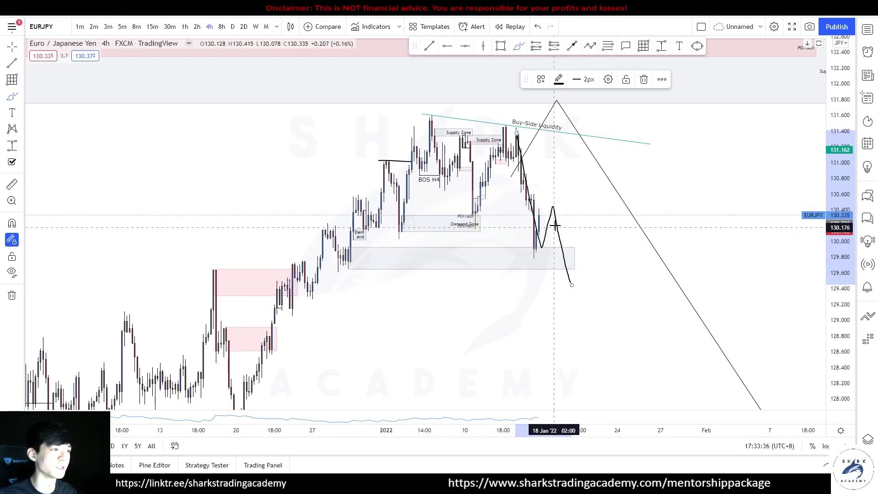
pyautogui.moveTo(519, 235); pyautogui.dragTo(582, 233)
pyautogui.hotkey('ctrl', 'z')
pyautogui.moveTo(559, 201); pyautogui.dragTo(553, 199)
pyautogui.hotkey('ctrl', 'z')
pyautogui.moveTo(377, 257); pyautogui.dragTo(393, 268)
pyautogui.hotkey('ctrl', 'z')
pyautogui.moveTo(355, 108); pyautogui.dragTo(659, 109)
pyautogui.hotkey('ctrl', 'z')
pyautogui.moveTo(598, 280); pyautogui.dragTo(596, 271)
pyautogui.hotkey('ctrl', 'z')
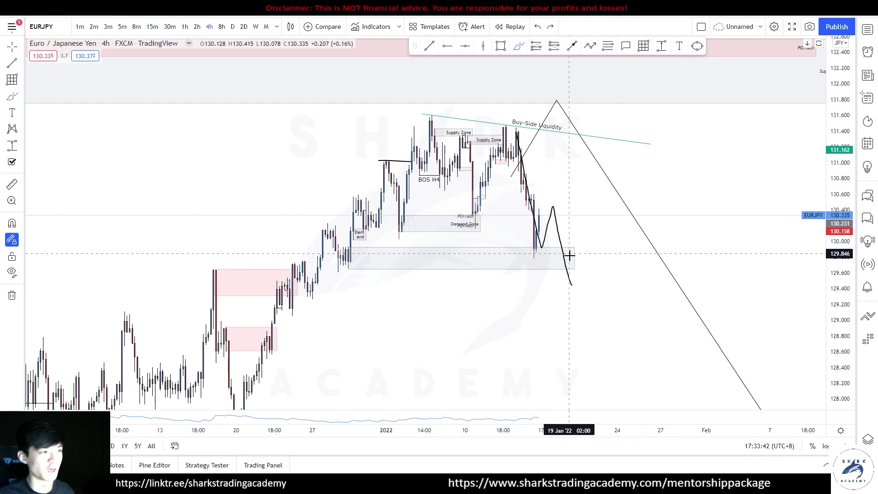
# Mark the pullback area with freehand lines at about 130.43 and 130.25, and frame the projected decline with brush strokes
pyautogui.moveTo(547, 210); pyautogui.dragTo(697, 207)
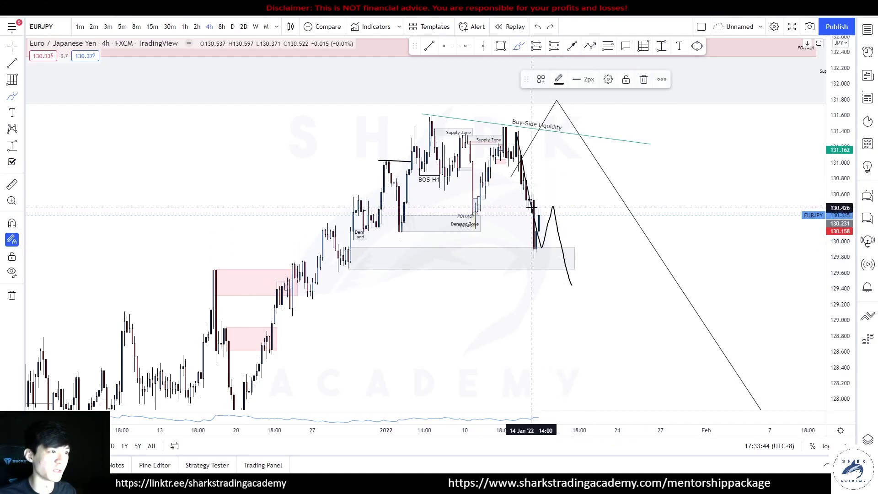
pyautogui.moveTo(518, 222); pyautogui.dragTo(734, 220)
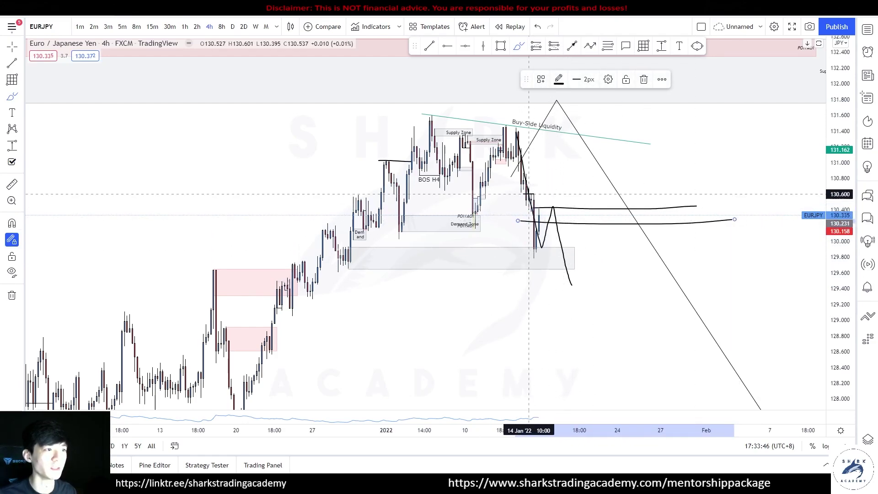
pyautogui.moveTo(517, 190)
pyautogui.mouseDown()
pyautogui.moveTo(594, 187)
pyautogui.moveTo(539, 300)
pyautogui.moveTo(508, 188)
pyautogui.mouseUp()
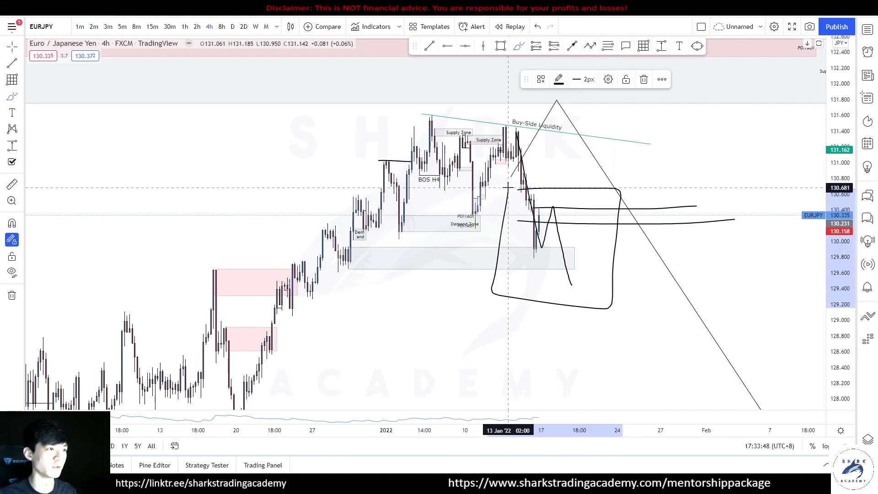
pyautogui.moveTo(581, 292)
pyautogui.mouseDown()
pyautogui.moveTo(578, 232)
pyautogui.moveTo(600, 226)
pyautogui.moveTo(618, 252)
pyautogui.moveTo(650, 224)
pyautogui.mouseUp()
pyautogui.moveTo(604, 228)
pyautogui.mouseDown()
pyautogui.moveTo(636, 229)
pyautogui.moveTo(669, 303)
pyautogui.mouseUp()
pyautogui.moveTo(574, 205)
pyautogui.mouseDown()
pyautogui.moveTo(622, 208)
pyautogui.moveTo(582, 201)
pyautogui.mouseUp()
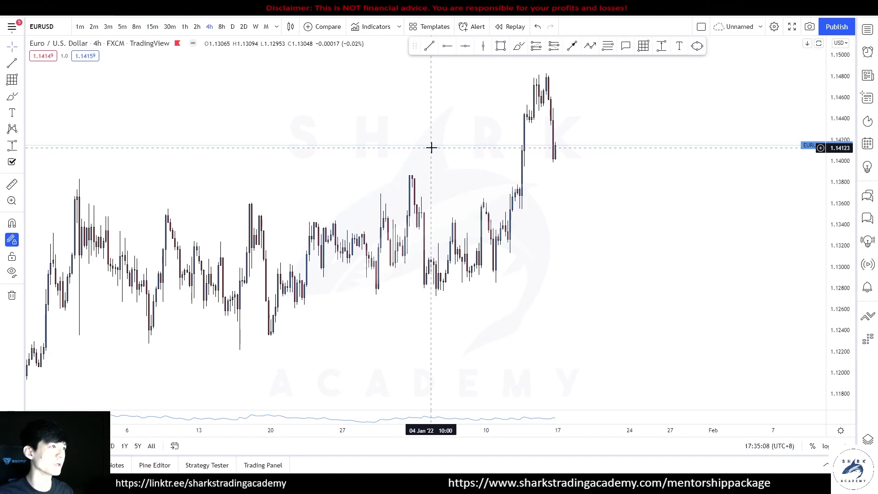
# Mark the early-January EURUSD high with a rectangle from about 1.1387 to 1.1374, extended to the breakout candle
pyautogui.click(500, 46)
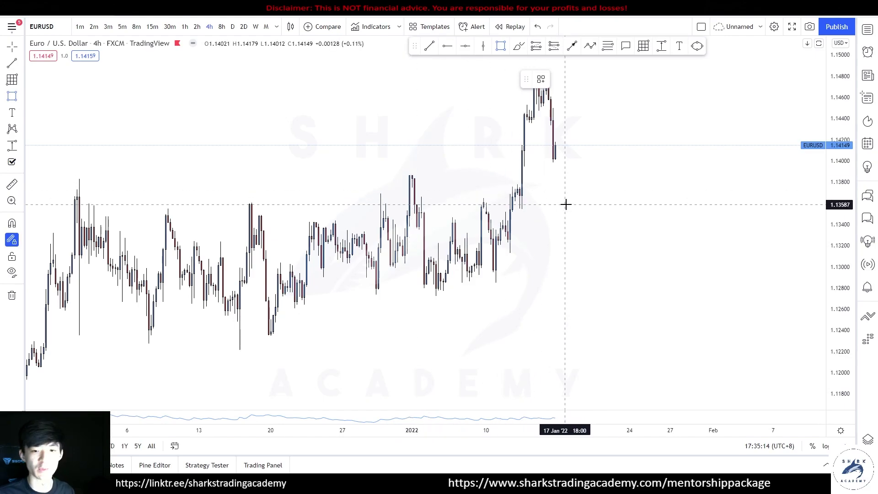
pyautogui.click(413, 174)
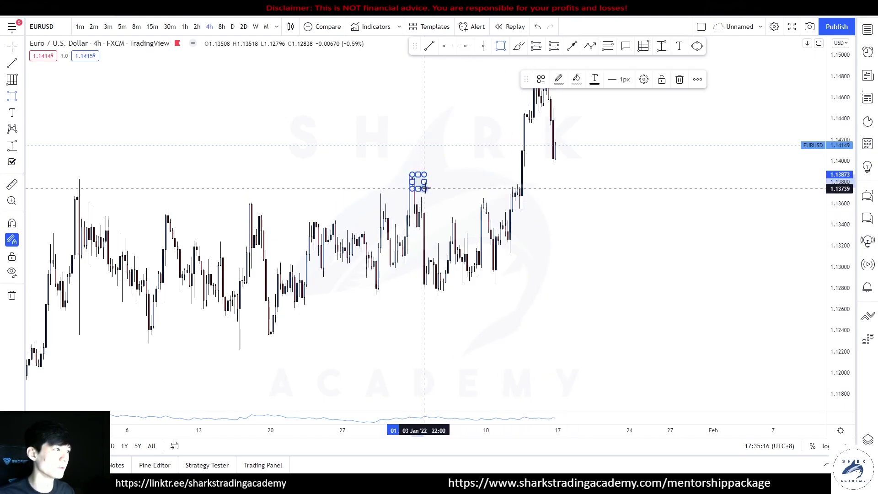
pyautogui.click(521, 188)
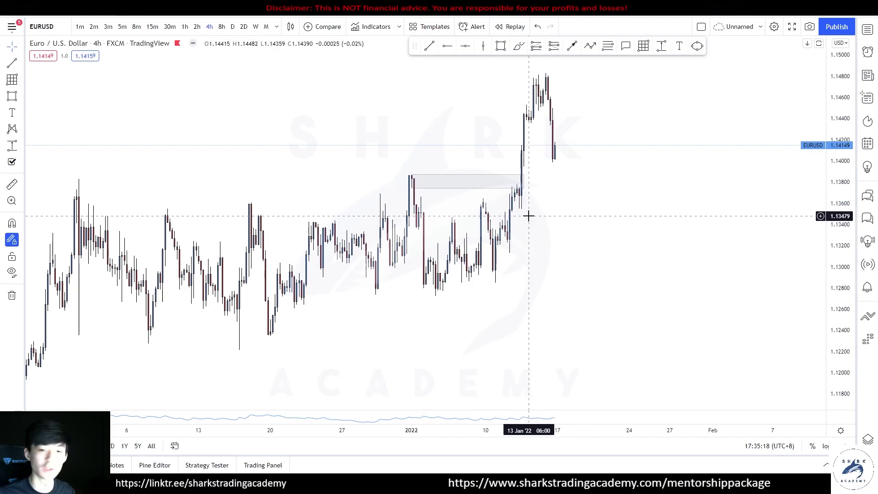
pyautogui.moveTo(491, 266); pyautogui.dragTo(512, 194)
pyautogui.moveTo(528, 165); pyautogui.dragTo(544, 91)
pyautogui.moveTo(535, 188); pyautogui.dragTo(498, 201)
pyautogui.hotkey('ctrl', 'z')
pyautogui.hotkey('ctrl', 'z')
pyautogui.hotkey('ctrl', 'z')
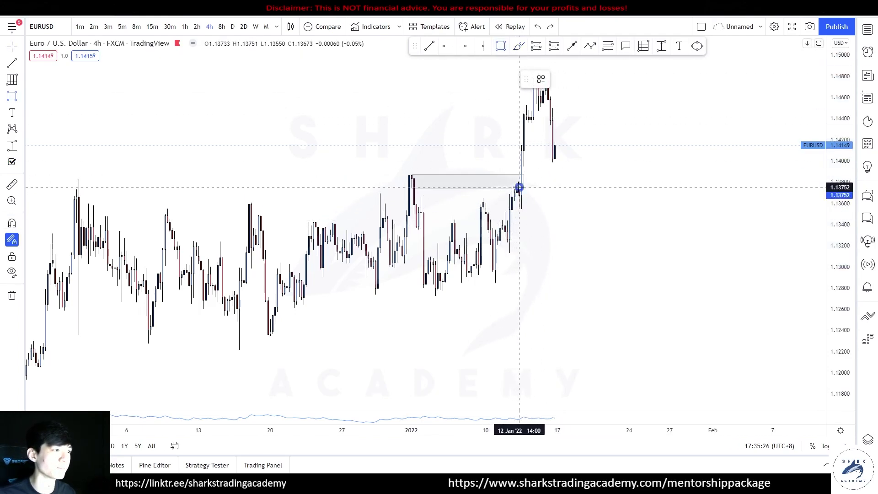
# Draw a zone from the 12 January candle between about 1.1375 and 1.1355 and apply the POI/AOI 1 template
pyautogui.moveTo(519, 187); pyautogui.dragTo(696, 208)
pyautogui.rightClick(697, 208)
pyautogui.moveTo(728, 216)
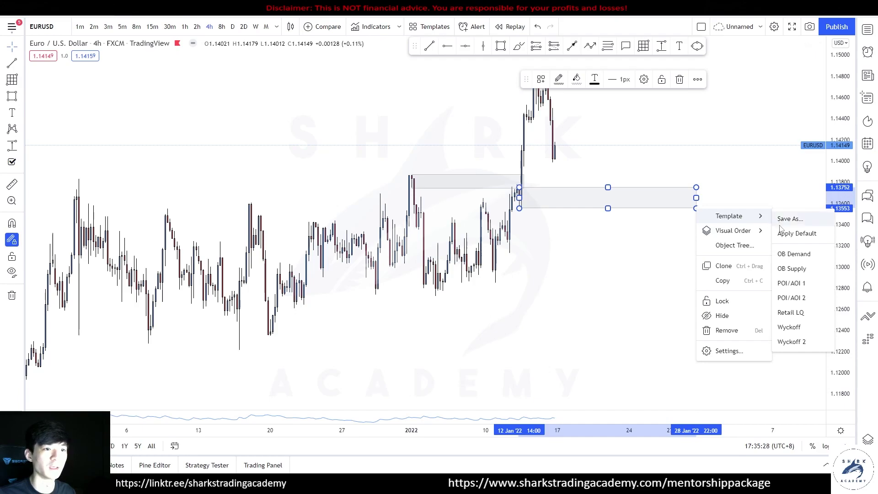
pyautogui.click(787, 283)
pyautogui.moveTo(519, 208); pyautogui.dragTo(519, 187)
pyautogui.click(563, 175)
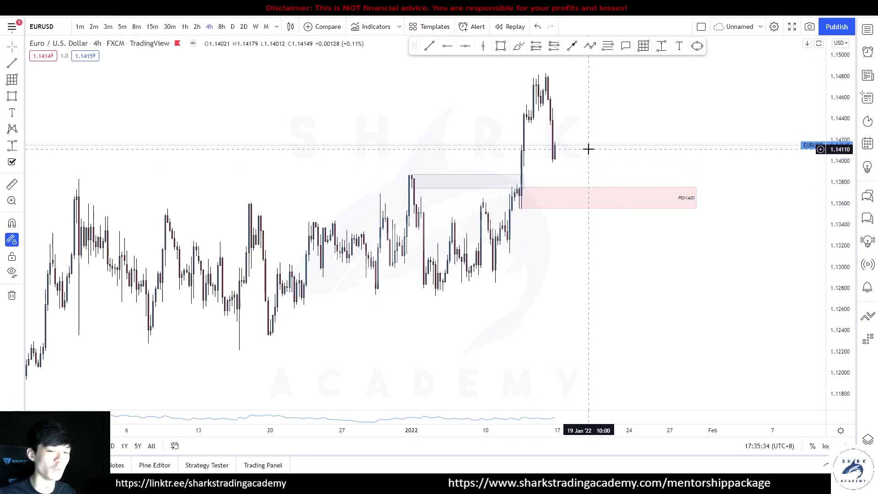
# Shorten the POI/AOI zone so that it ends around 21 January
pyautogui.scroll(1, 588, 149)
pyautogui.moveTo(684, 211); pyautogui.dragTo(597, 211)
pyautogui.click(538, 216)
pyautogui.moveTo(559, 181); pyautogui.dragTo(606, 128)
pyautogui.scroll(3, 605, 128)
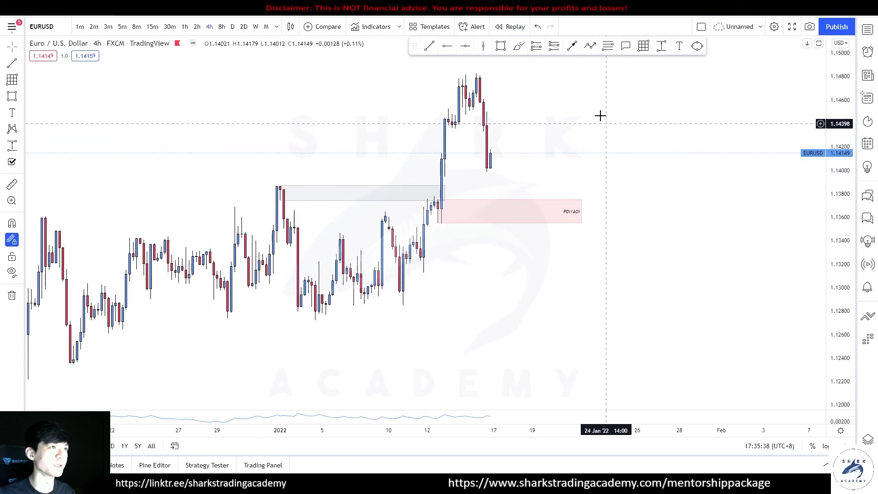
pyautogui.moveTo(495, 191)
pyautogui.mouseDown()
pyautogui.moveTo(543, 182)
pyautogui.moveTo(475, 185)
pyautogui.mouseUp()
pyautogui.moveTo(548, 195)
pyautogui.mouseDown()
pyautogui.moveTo(562, 212)
pyautogui.moveTo(574, 147)
pyautogui.mouseUp()
pyautogui.hotkey('ctrl', 'z')
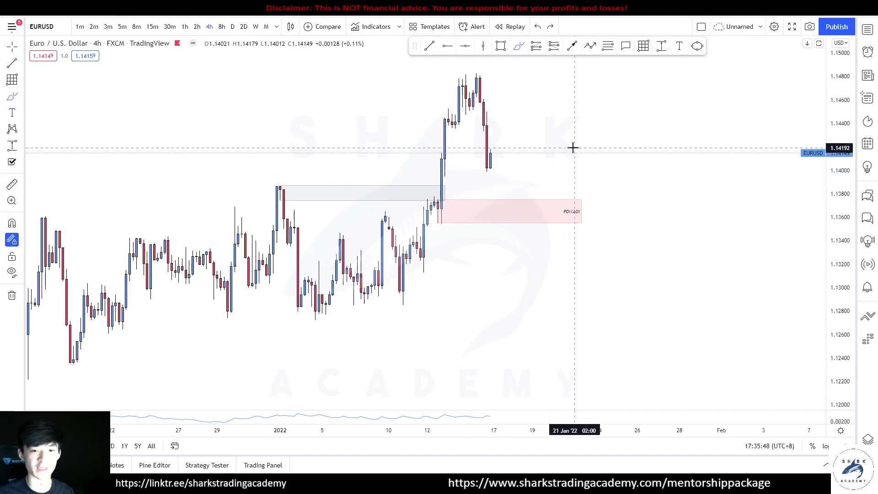
# Mark a second demand zone below the first with a rectangle from about 1.1343 to 1.1313, ending around 25 January
pyautogui.moveTo(621, 241); pyautogui.dragTo(589, 275)
pyautogui.click(501, 45)
pyautogui.moveTo(450, 253); pyautogui.dragTo(705, 298)
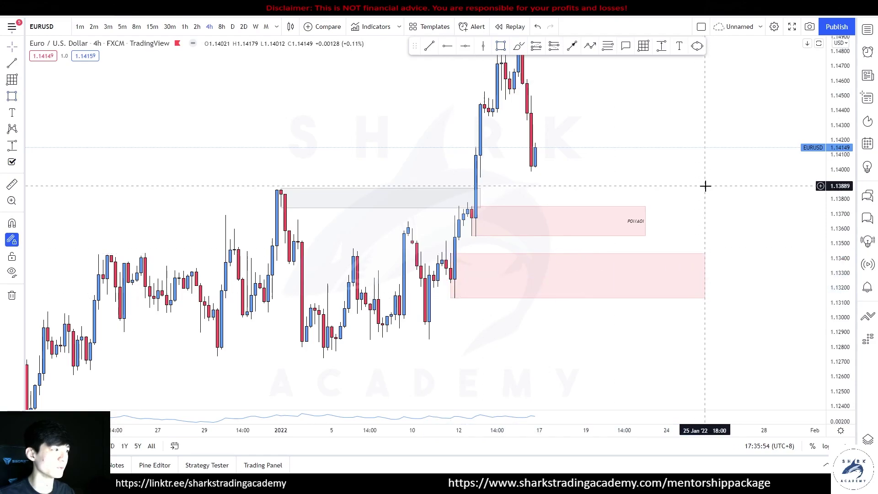
# Circle the lows at both zones and in early January, and mark the swing high and low levels with freehand lines
pyautogui.click(519, 45)
pyautogui.moveTo(474, 231); pyautogui.dragTo(473, 232)
pyautogui.moveTo(457, 284); pyautogui.dragTo(460, 293)
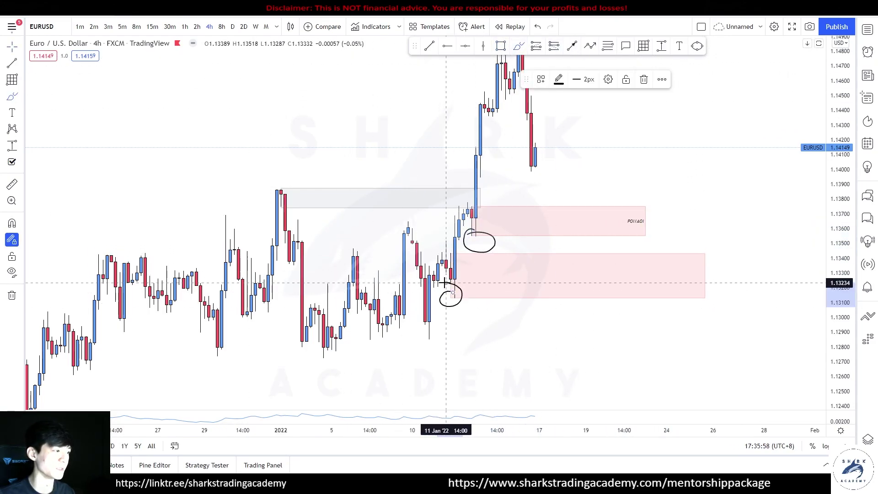
pyautogui.moveTo(340, 337); pyautogui.dragTo(320, 342)
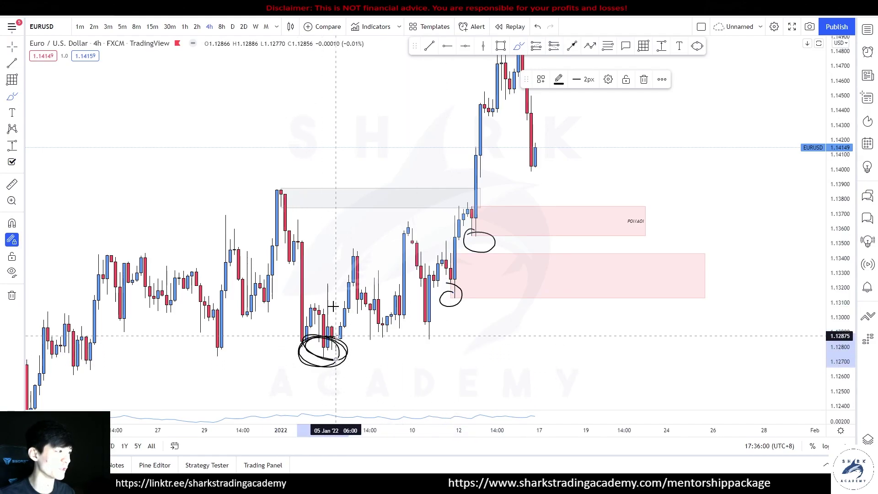
pyautogui.moveTo(262, 187); pyautogui.dragTo(315, 187)
pyautogui.moveTo(298, 358); pyautogui.dragTo(392, 359)
pyautogui.moveTo(406, 86); pyautogui.dragTo(637, 78)
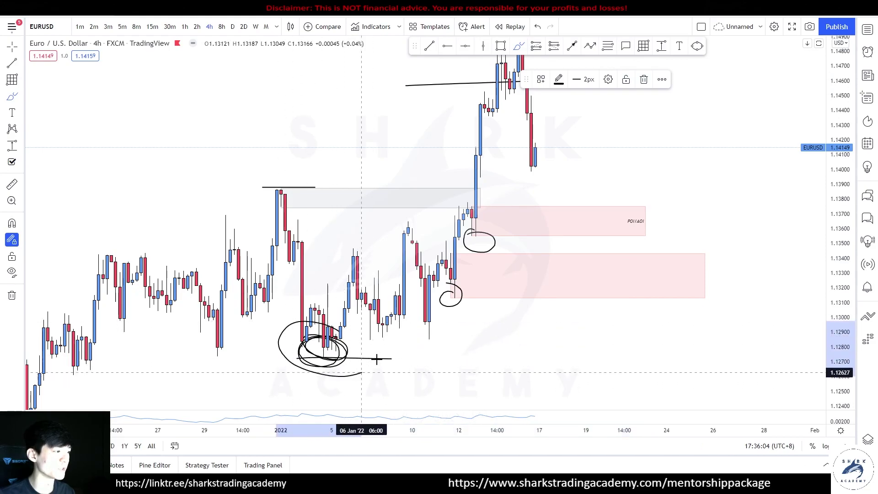
# Undo the freehand circles and level lines around the EURUSD swing points
pyautogui.hotkey('ctrl', 'z')
pyautogui.hotkey('ctrl', 'z')
pyautogui.hotkey('ctrl', 'z')
pyautogui.hotkey('ctrl', 'z')
pyautogui.hotkey('ctrl', 'z')
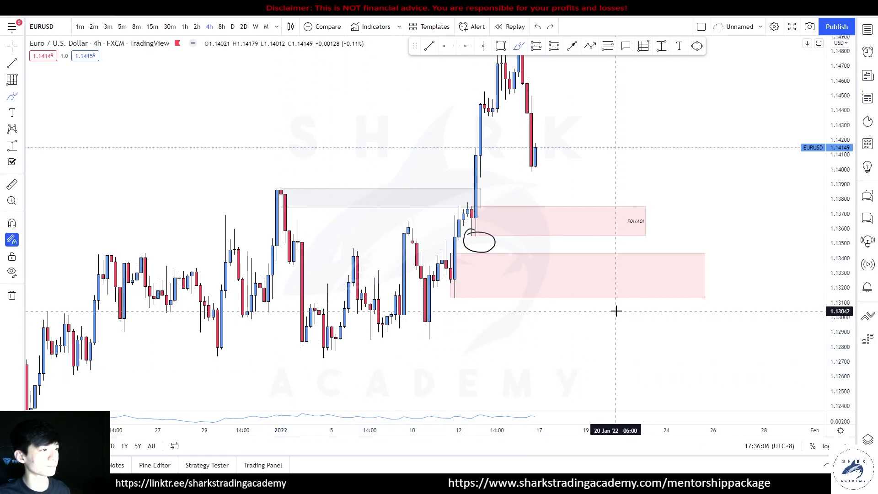
pyautogui.moveTo(840, 121); pyautogui.dragTo(841, 169)
pyautogui.click(494, 240)
pyautogui.hotkey('ctrl', 'z')
pyautogui.press('Escape')
# Mark the recent EURUSD swing points with freehand arcs and the supply area with lines at about 1.1463 and 1.1483
pyautogui.moveTo(570, 138); pyautogui.dragTo(578, 218)
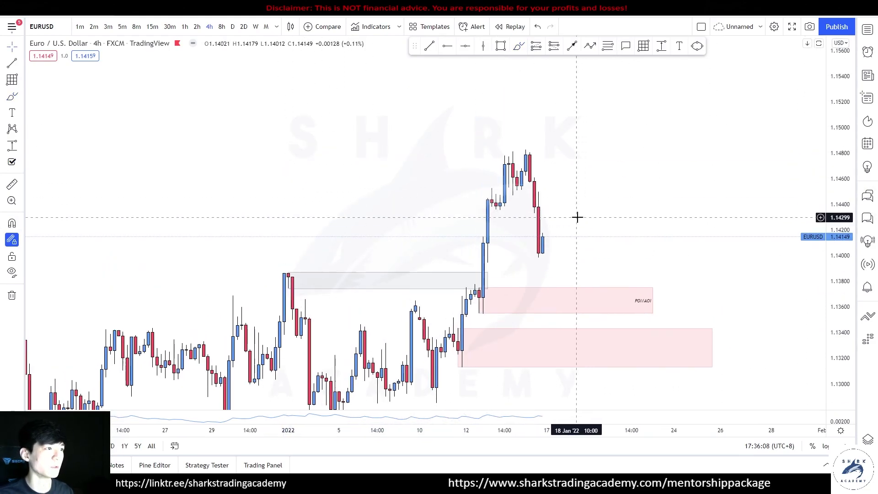
pyautogui.moveTo(830, 254); pyautogui.dragTo(830, 157)
pyautogui.moveTo(545, 184); pyautogui.dragTo(560, 159)
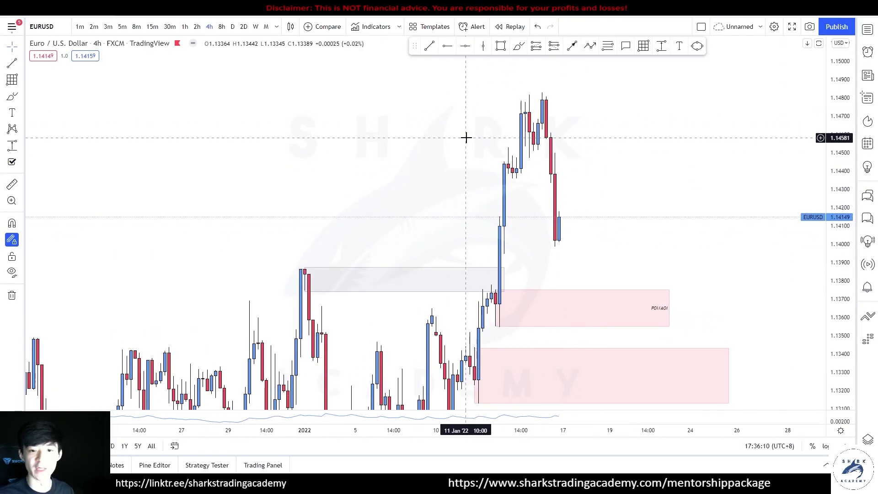
pyautogui.scroll(3, 504, 174)
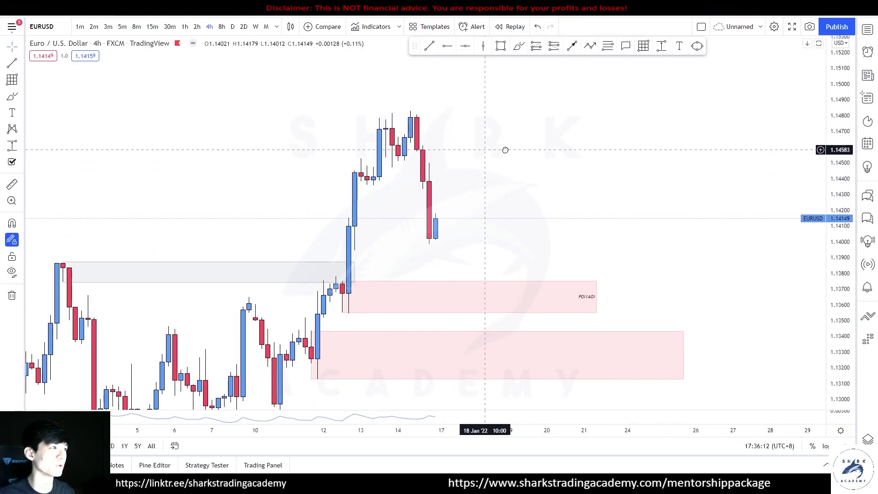
pyautogui.click(518, 46)
pyautogui.moveTo(360, 162)
pyautogui.mouseDown()
pyautogui.moveTo(383, 156)
pyautogui.moveTo(396, 184)
pyautogui.moveTo(427, 163)
pyautogui.mouseUp()
pyautogui.moveTo(422, 111); pyautogui.dragTo(464, 116)
pyautogui.moveTo(431, 168); pyautogui.dragTo(555, 143)
pyautogui.moveTo(423, 111); pyautogui.dragTo(557, 108)
# Sketch the projected moves between the supply area and the POI/AOI zone, including a bounce to about 1.1397
pyautogui.moveTo(459, 225)
pyautogui.mouseDown()
pyautogui.moveTo(500, 160)
pyautogui.moveTo(496, 143)
pyautogui.moveTo(564, 280)
pyautogui.moveTo(542, 259)
pyautogui.moveTo(575, 267)
pyautogui.moveTo(572, 275)
pyautogui.moveTo(576, 263)
pyautogui.mouseUp()
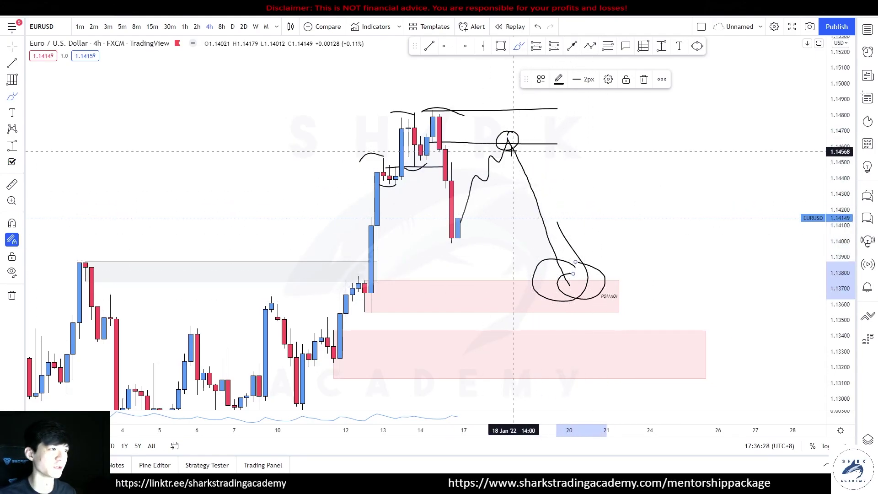
pyautogui.moveTo(522, 128); pyautogui.dragTo(557, 110)
pyautogui.moveTo(583, 283)
pyautogui.mouseDown()
pyautogui.moveTo(595, 291)
pyautogui.moveTo(607, 246)
pyautogui.mouseUp()
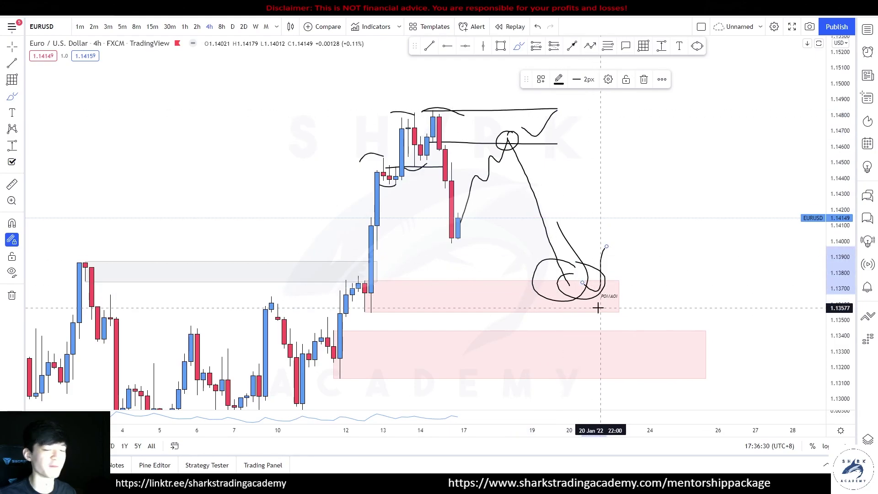
# Delete all freehand arcs, level lines and projected moves from the EURUSD 4-hour chart
pyautogui.scroll(-3, 568, 222)
pyautogui.moveTo(443, 81); pyautogui.dragTo(738, 242)
pyautogui.press('Delete')
pyautogui.click(662, 270)
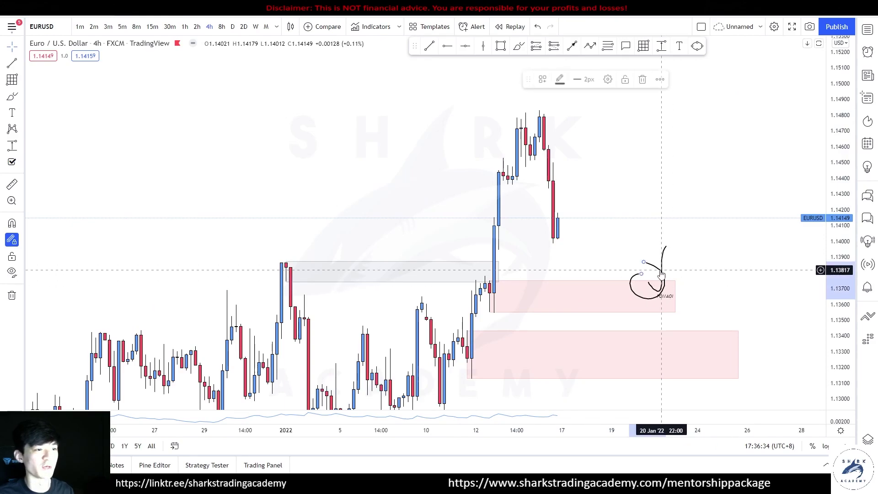
pyautogui.press('Delete')
pyautogui.click(661, 272)
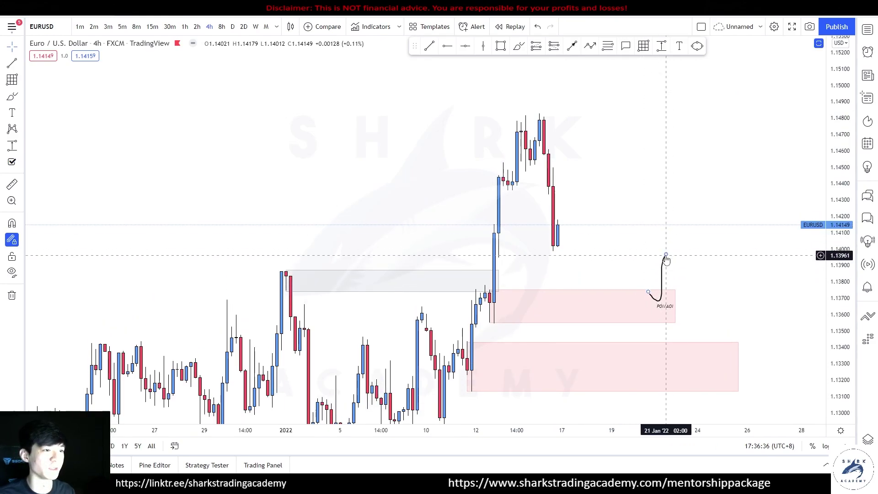
pyautogui.press('Delete')
# Draw a EURUSD supply zone at about 1.1434 to 1.1450 and sketch the swings, broken lows and a drop to about 1.1390
pyautogui.click(554, 187)
pyautogui.click(734, 163)
pyautogui.click(669, 133)
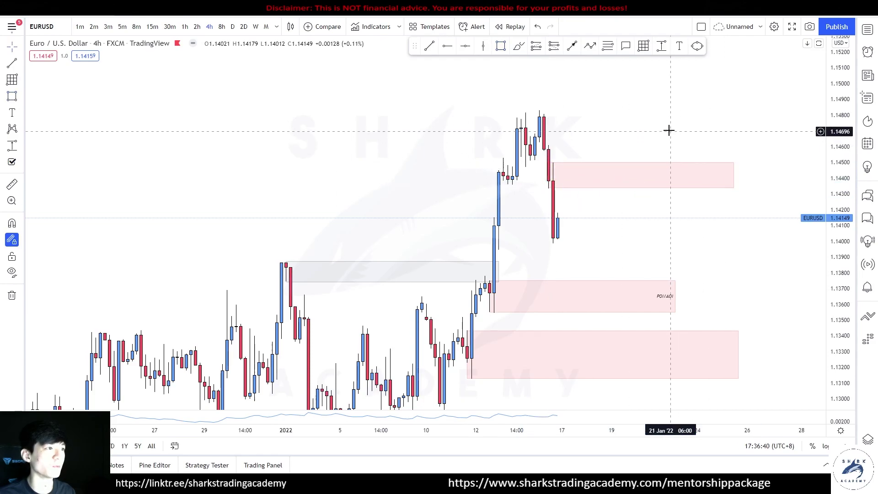
pyautogui.moveTo(506, 167)
pyautogui.mouseDown()
pyautogui.moveTo(544, 168)
pyautogui.moveTo(553, 184)
pyautogui.mouseUp()
pyautogui.moveTo(521, 130)
pyautogui.mouseDown()
pyautogui.moveTo(531, 158)
pyautogui.moveTo(543, 100)
pyautogui.moveTo(549, 173)
pyautogui.moveTo(575, 176)
pyautogui.moveTo(580, 257)
pyautogui.mouseUp()
# Delete the sketches together with the supply zone and redraw the zone at about 1.1433 to 1.1450 from the 14 January candles
pyautogui.moveTo(457, 96)
pyautogui.mouseDown()
pyautogui.moveTo(680, 216)
pyautogui.moveTo(654, 220)
pyautogui.mouseUp()
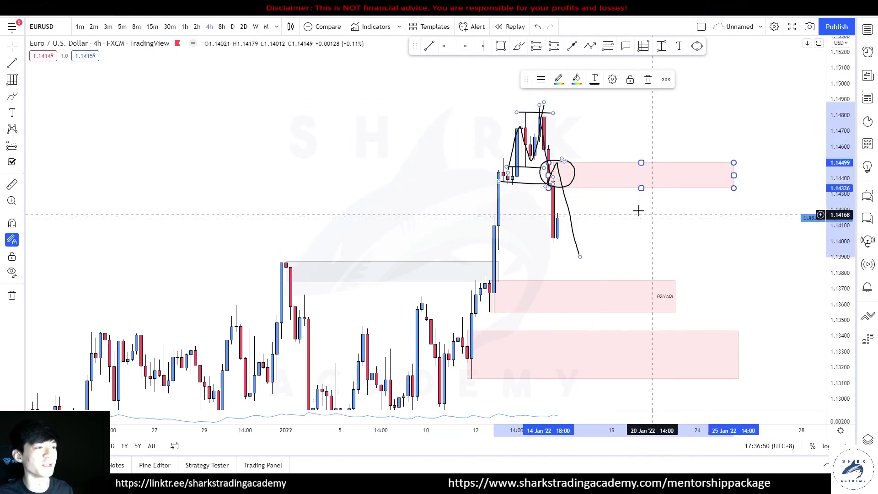
pyautogui.press('Delete')
pyautogui.moveTo(544, 189); pyautogui.dragTo(734, 163)
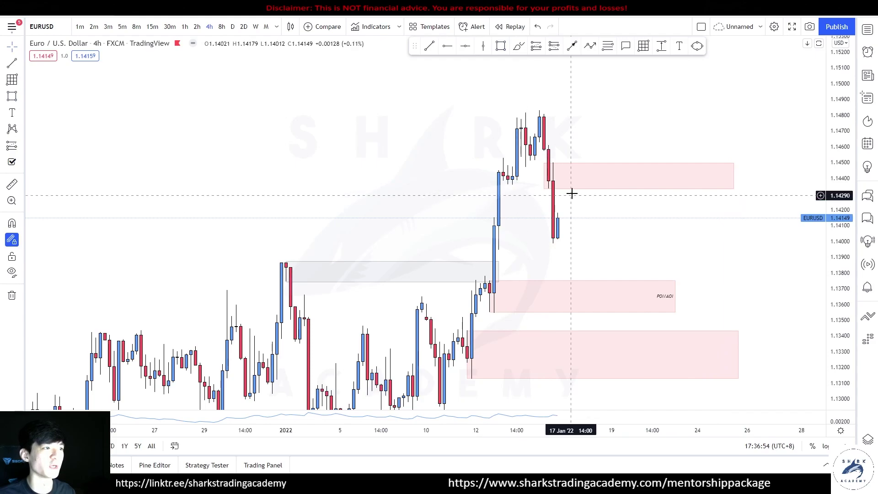
# Refine the EURUSD supply zone on the 15-minute chart to about 1.1437 to 1.1445, starting late on 14 January
pyautogui.scroll(2, 563, 196)
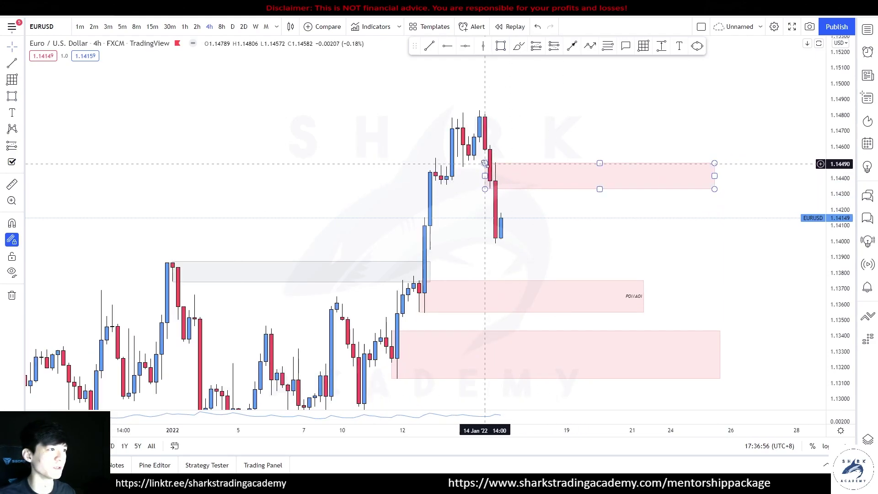
pyautogui.click(185, 26)
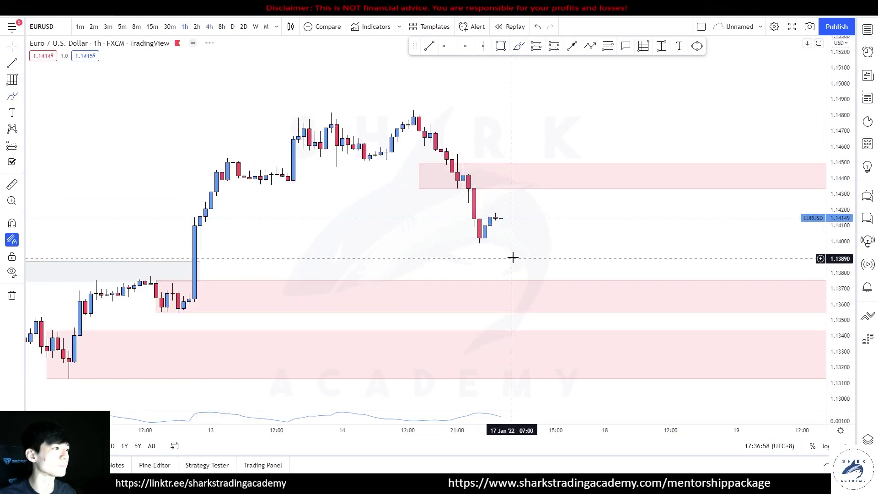
pyautogui.click(153, 27)
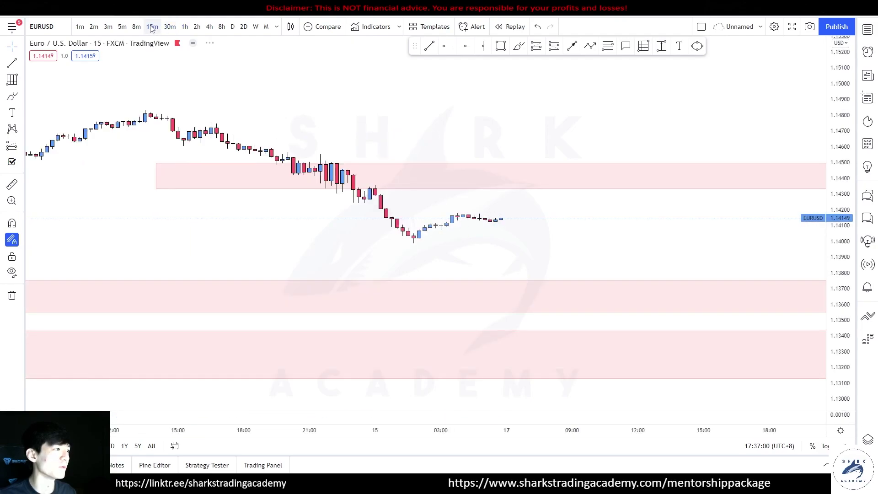
pyautogui.scroll(-4, 402, 156)
pyautogui.moveTo(841, 297); pyautogui.dragTo(841, 98)
pyautogui.moveTo(497, 210); pyautogui.dragTo(480, 244)
pyautogui.click(371, 182)
pyautogui.moveTo(371, 183); pyautogui.dragTo(495, 171)
pyautogui.click(498, 127)
pyautogui.moveTo(497, 128); pyautogui.dragTo(497, 143)
pyautogui.click(546, 132)
pyautogui.scroll(-2, 551, 146)
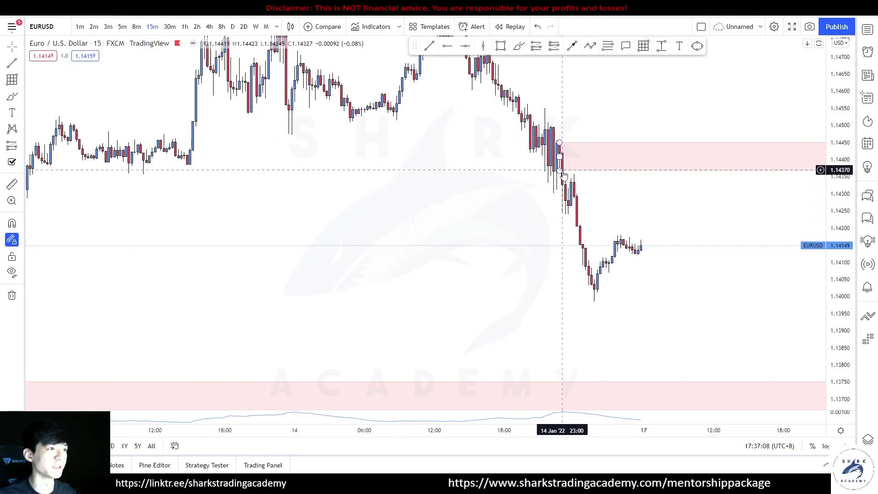
pyautogui.hscroll(6, 602, 186)
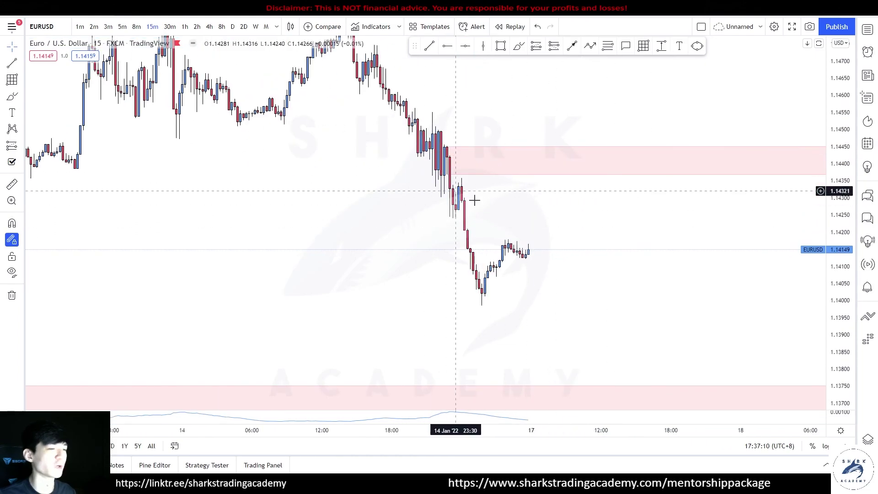
# On the 4-hour chart, draw a zone at about 1.1436 to 1.1448 across 13–14 January and apply a blue POI/AOI template
pyautogui.click(210, 27)
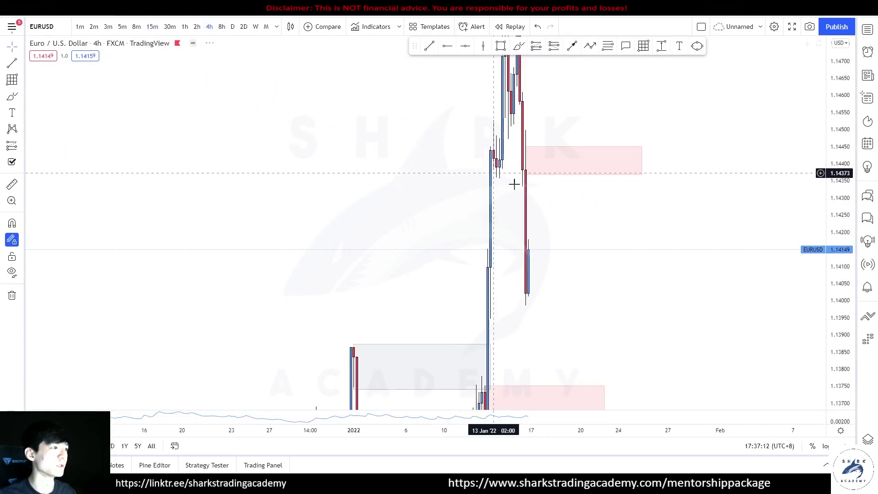
pyautogui.moveTo(504, 155)
pyautogui.mouseDown()
pyautogui.moveTo(517, 193)
pyautogui.moveTo(565, 174)
pyautogui.mouseUp()
pyautogui.rightClick(517, 173)
pyautogui.moveTo(553, 180)
pyautogui.click(612, 263)
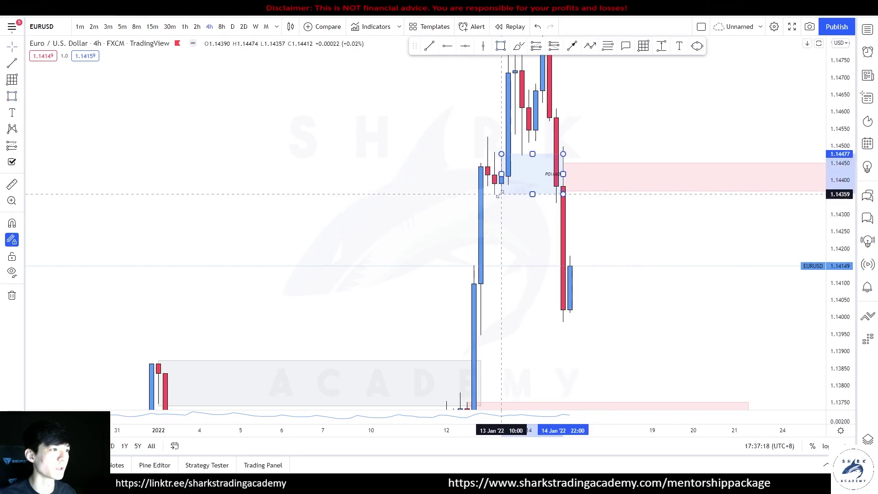
pyautogui.click(219, 63)
# On the 15-minute chart, sketch EURUSD's projected rise toward the supply zone and the drop to about 1.1392
pyautogui.click(160, 28)
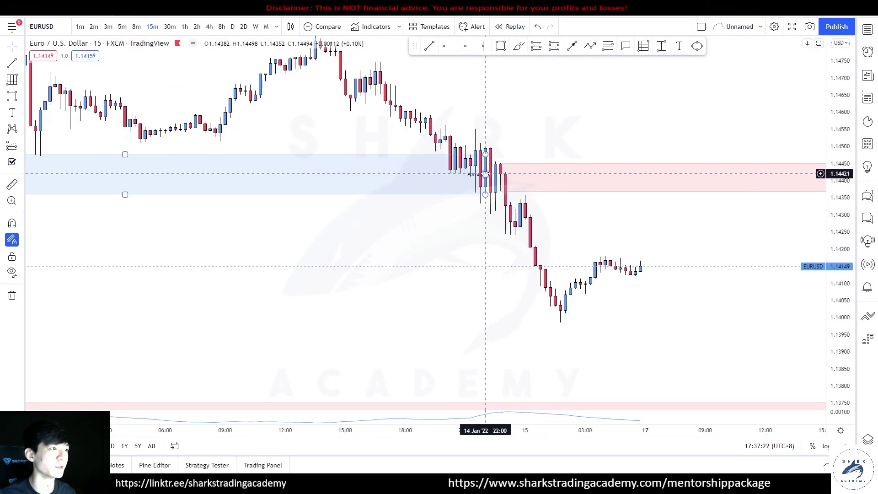
pyautogui.moveTo(507, 127); pyautogui.dragTo(361, 119)
pyautogui.scroll(-4, 458, 153)
pyautogui.moveTo(815, 219); pyautogui.dragTo(699, 238)
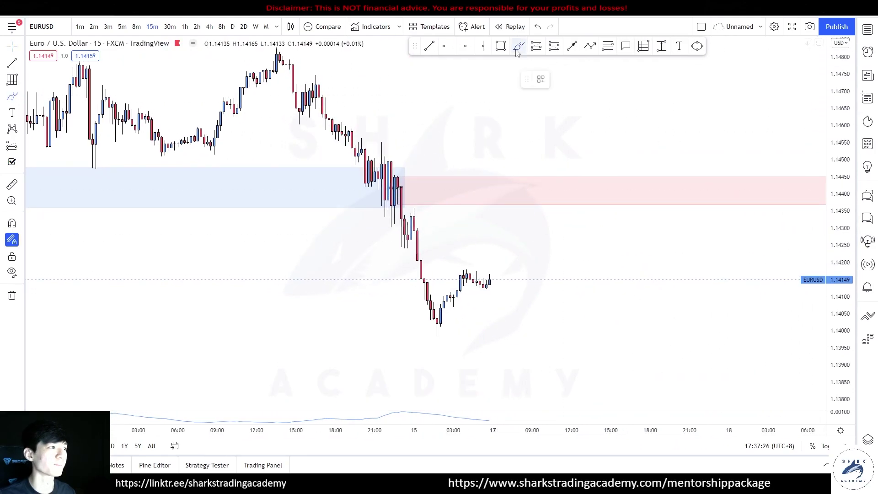
pyautogui.moveTo(488, 283); pyautogui.dragTo(499, 242)
pyautogui.moveTo(534, 210)
pyautogui.mouseDown()
pyautogui.moveTo(556, 213)
pyautogui.moveTo(633, 358)
pyautogui.mouseUp()
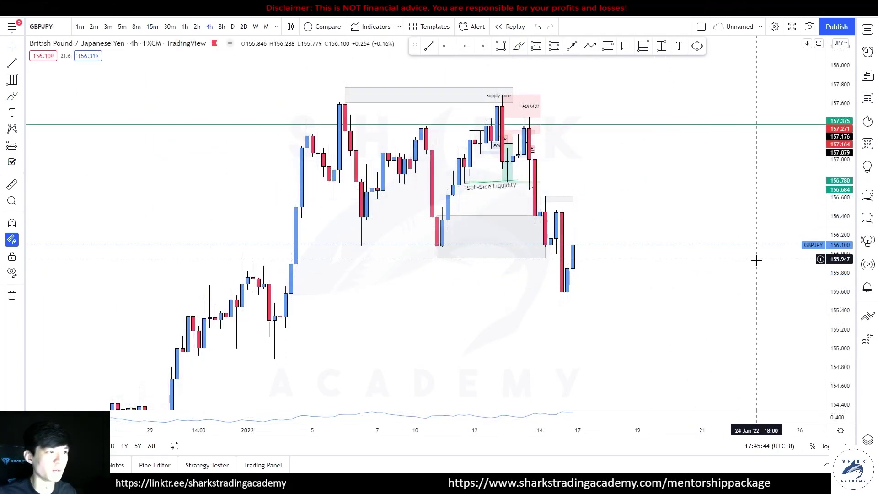
# On the GBPJPY 1-hour chart, draw a rectangle at about 156.32 to 156.52 from the 14 January swing high
pyautogui.scroll(5, 698, 167)
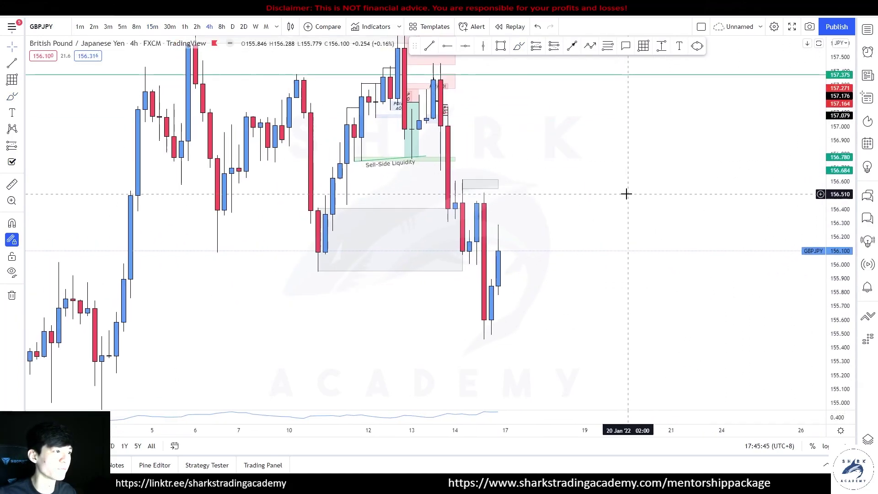
pyautogui.scroll(2, 508, 136)
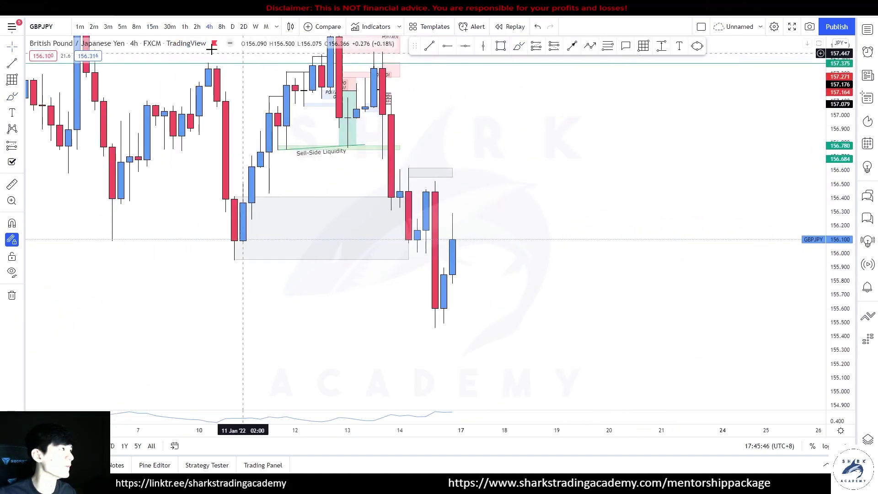
pyautogui.click(184, 28)
pyautogui.moveTo(496, 259); pyautogui.dragTo(575, 186)
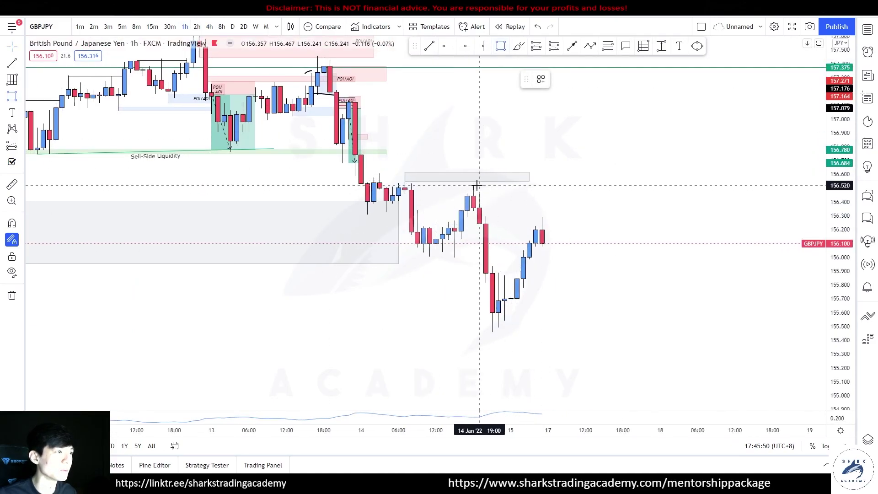
pyautogui.click(586, 214)
pyautogui.click(604, 230)
# Apply the OB Supply template to the new GBPJPY rectangle
pyautogui.rightClick(587, 213)
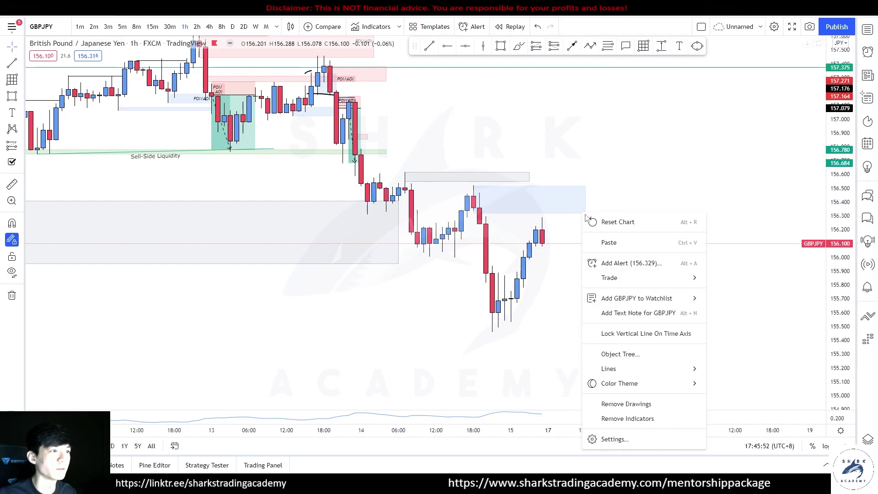
pyautogui.click(586, 207)
pyautogui.rightClick(587, 210)
pyautogui.moveTo(617, 215)
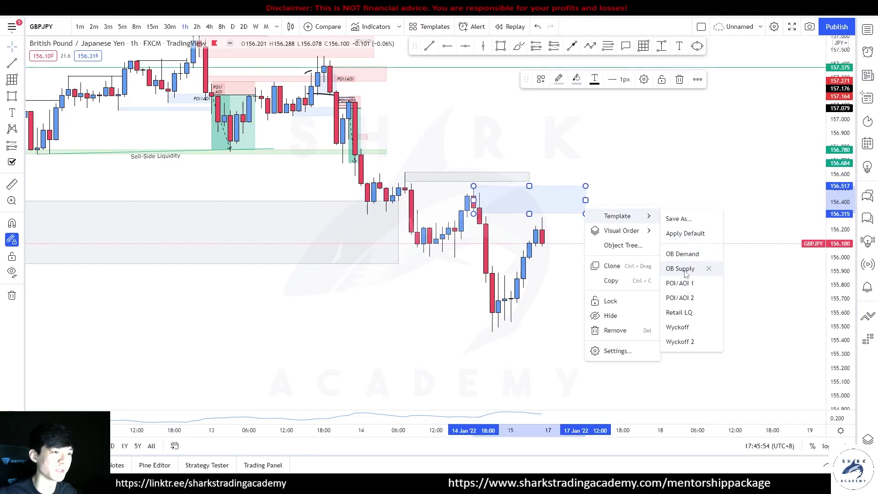
pyautogui.click(687, 268)
# Resize the grey box above the supply zone to about 156.46 to 156.61, ending near 14 January 21:00
pyautogui.scroll(-2, 470, 190)
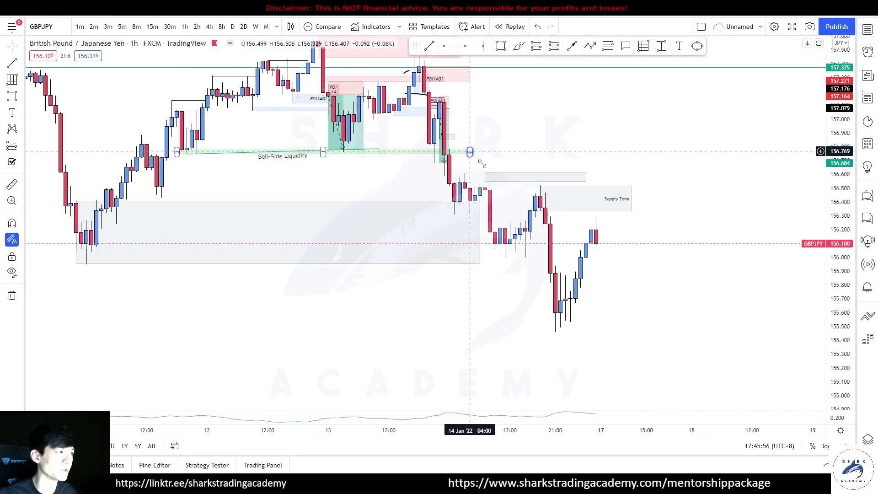
pyautogui.moveTo(839, 278); pyautogui.dragTo(837, 146)
pyautogui.moveTo(485, 154); pyautogui.dragTo(485, 173)
pyautogui.moveTo(557, 147); pyautogui.dragTo(569, 163)
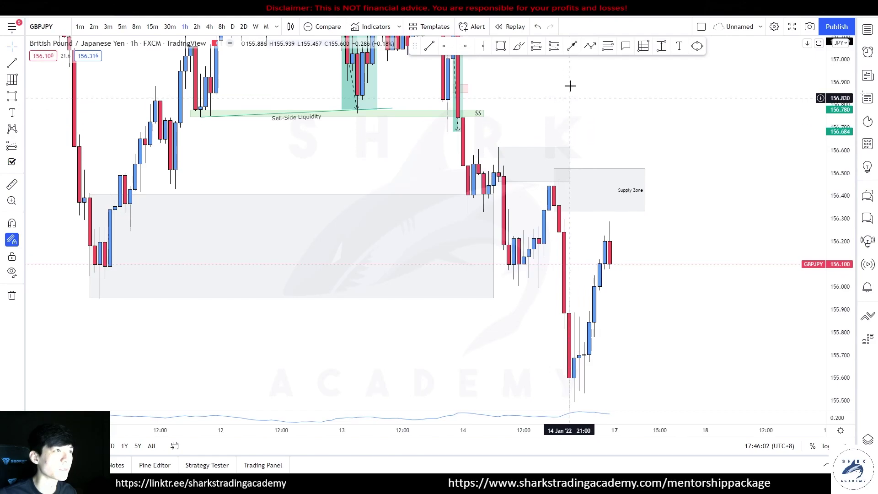
# Trace GBPJPY's 14 January swings freehand, circle the last swing high, and underline the lows at about 156.32 and 155.96
pyautogui.moveTo(448, 139); pyautogui.dragTo(467, 214)
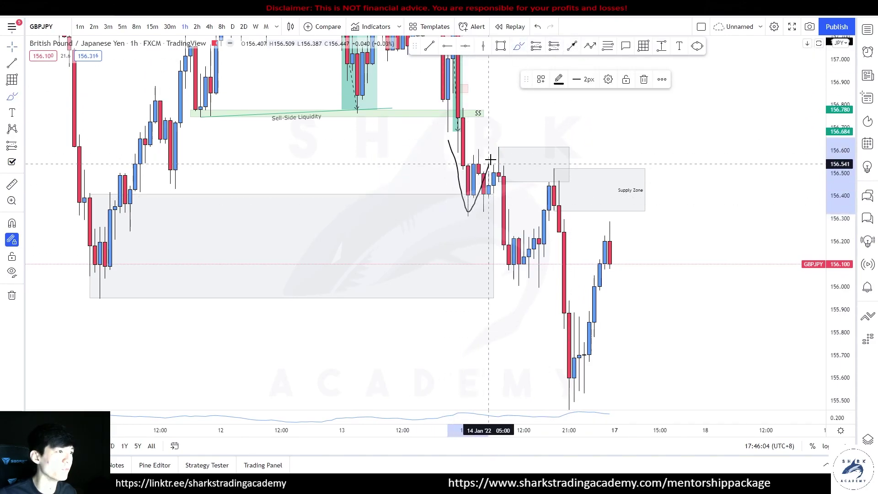
pyautogui.moveTo(498, 150); pyautogui.dragTo(524, 285)
pyautogui.moveTo(443, 216); pyautogui.dragTo(504, 214)
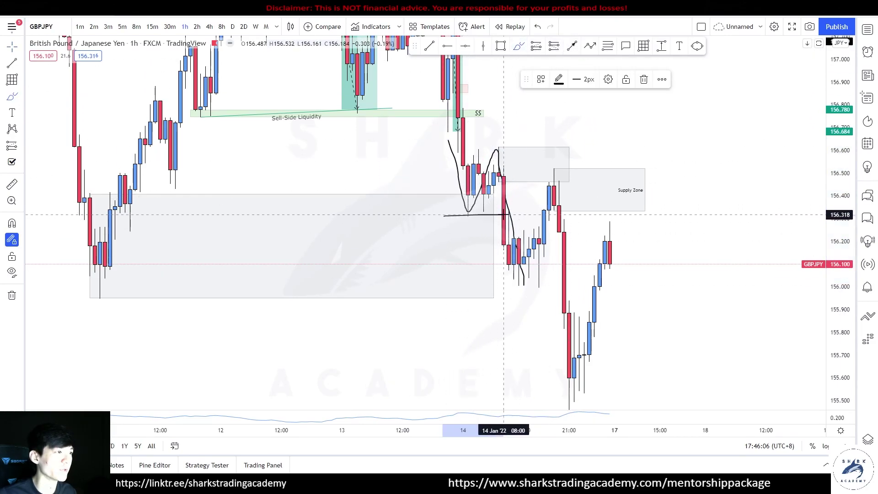
pyautogui.moveTo(521, 287)
pyautogui.mouseDown()
pyautogui.moveTo(560, 166)
pyautogui.moveTo(580, 403)
pyautogui.mouseUp()
pyautogui.moveTo(66, 298); pyautogui.dragTo(555, 294)
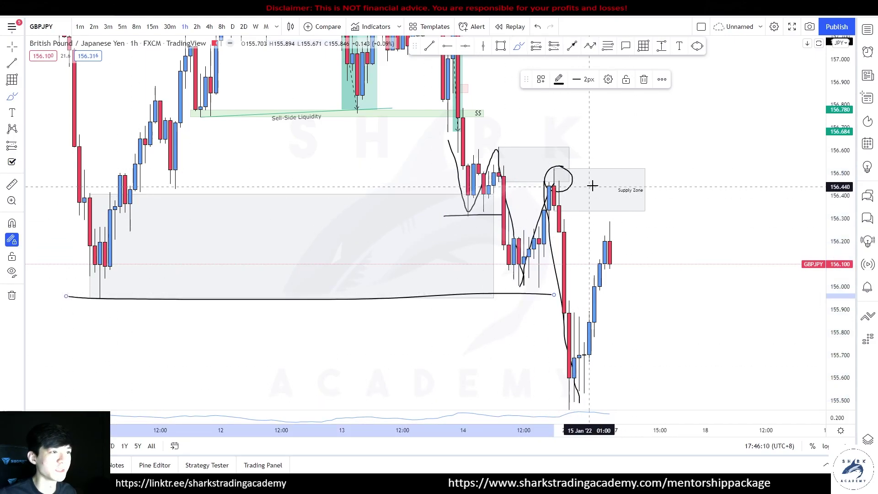
# Sketch a bullish break through the supply zone to about 156.70 and, on the 15-minute chart, a rise to about 156.43
pyautogui.moveTo(595, 186); pyautogui.dragTo(660, 126)
pyautogui.scroll(2, 664, 151)
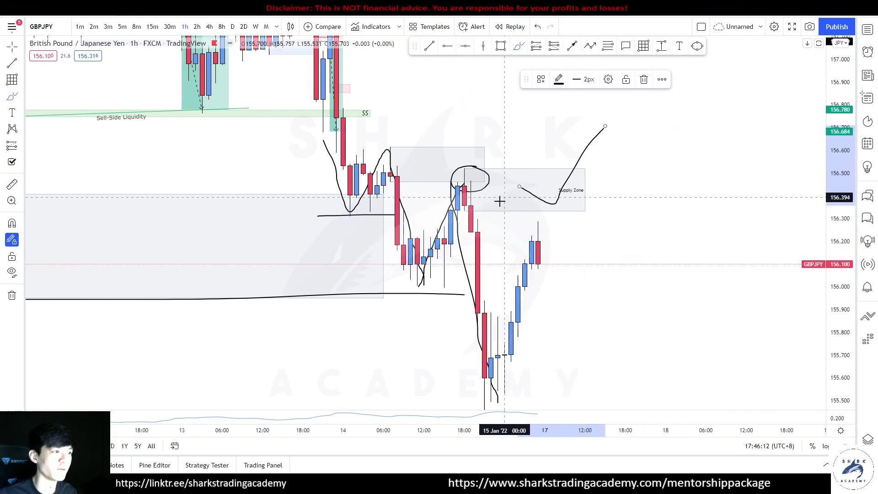
pyautogui.click(152, 26)
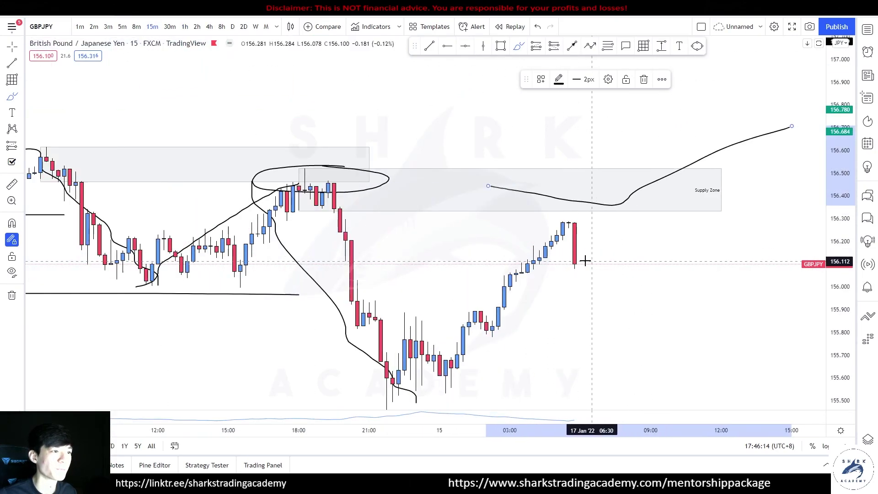
pyautogui.moveTo(580, 271)
pyautogui.mouseDown()
pyautogui.moveTo(591, 211)
pyautogui.moveTo(626, 189)
pyautogui.mouseUp()
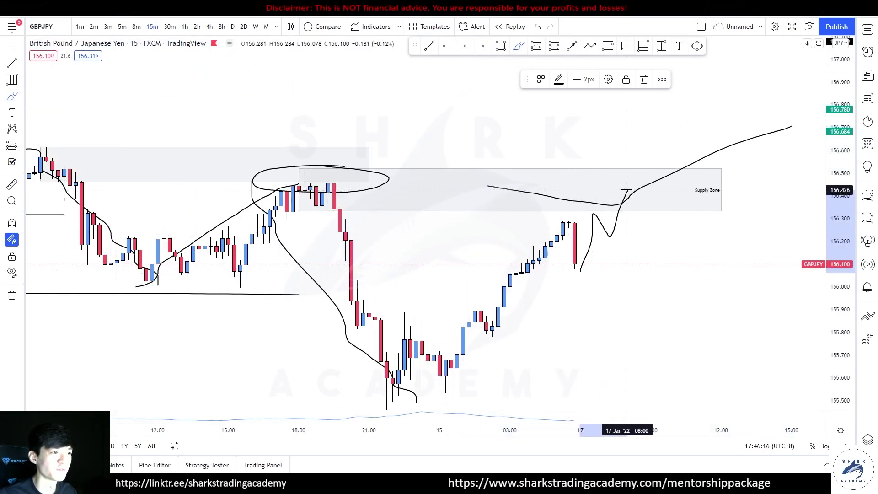
# Sketch the bearish reversal from the supply zone with level lines, a circled retest near 156.30 and a drop to about 155.58
pyautogui.moveTo(571, 241); pyautogui.dragTo(627, 236)
pyautogui.moveTo(645, 275); pyautogui.dragTo(668, 209)
pyautogui.moveTo(612, 218); pyautogui.dragTo(698, 216)
pyautogui.moveTo(607, 232)
pyautogui.mouseDown()
pyautogui.moveTo(675, 234)
pyautogui.moveTo(668, 204)
pyautogui.mouseUp()
pyautogui.moveTo(658, 215); pyautogui.dragTo(669, 231)
pyautogui.moveTo(682, 279); pyautogui.dragTo(721, 383)
# Examine the annotated GBPJPY chart on the 15-minute and 1-hour timeframes
pyautogui.scroll(-4, 734, 298)
pyautogui.moveTo(840, 238); pyautogui.dragTo(840, 292)
pyautogui.scroll(-2, 737, 268)
pyautogui.press('Escape')
pyautogui.moveTo(608, 146)
pyautogui.mouseDown()
pyautogui.moveTo(473, 124)
pyautogui.moveTo(520, 132)
pyautogui.mouseUp()
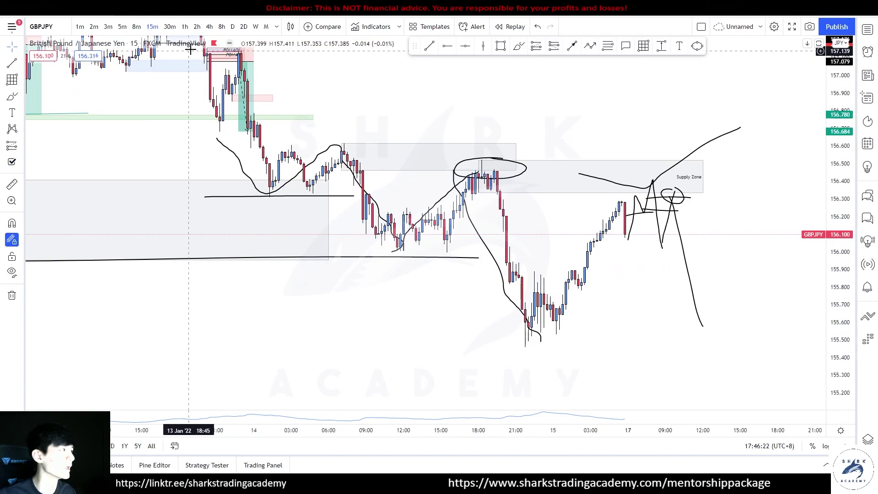
pyautogui.click(185, 27)
pyautogui.moveTo(543, 265); pyautogui.dragTo(745, 230)
pyautogui.doubleClick(840, 222)
pyautogui.scroll(3, 623, 281)
pyautogui.moveTo(840, 320); pyautogui.dragTo(840, 249)
pyautogui.moveTo(706, 265); pyautogui.dragTo(704, 181)
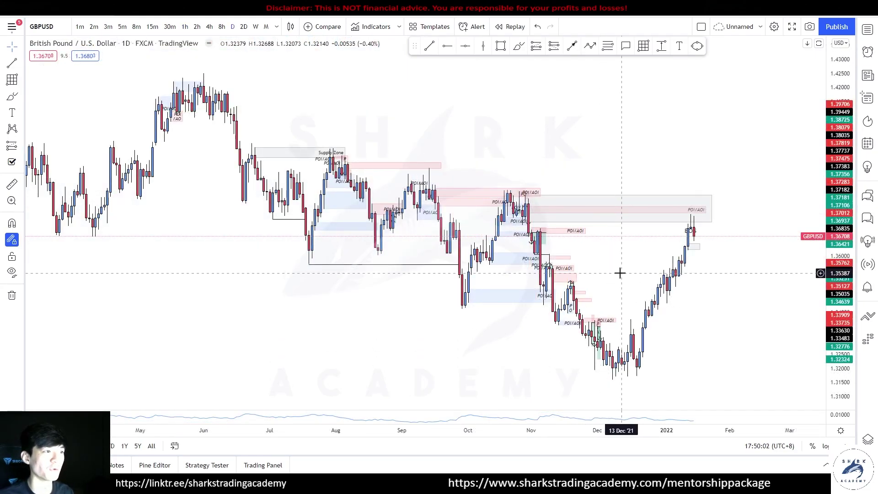
# Examine the GBPUSD daily chart around the latest grey supply zone and its POI/AOI area, and switch to the 30-minute timeframe
pyautogui.scroll(2, 620, 273)
pyautogui.moveTo(524, 155); pyautogui.dragTo(422, 192)
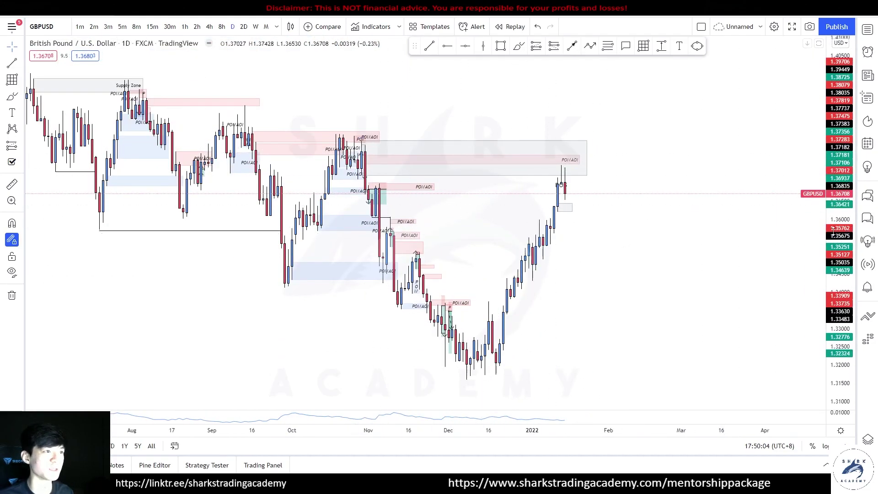
pyautogui.moveTo(840, 235); pyautogui.dragTo(840, 161)
pyautogui.moveTo(428, 167); pyautogui.dragTo(433, 162)
pyautogui.scroll(-1, 423, 153)
pyautogui.moveTo(842, 169); pyautogui.dragTo(841, 249)
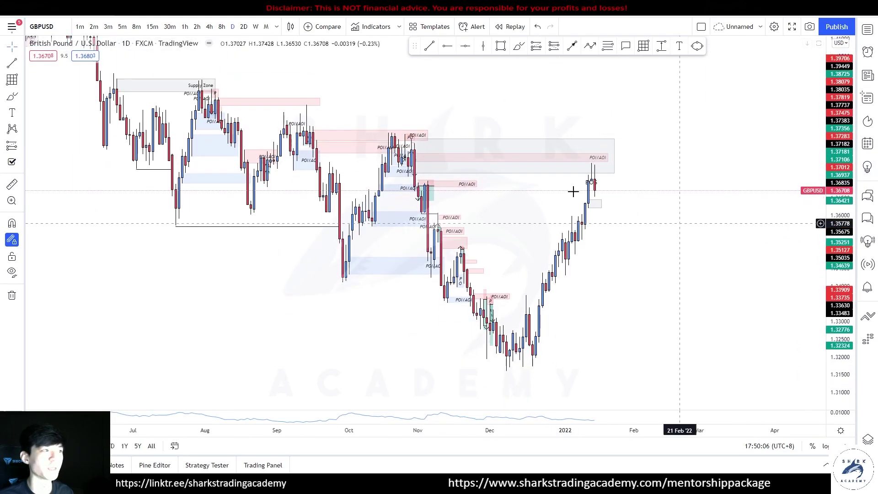
pyautogui.click(491, 160)
pyautogui.moveTo(486, 104); pyautogui.dragTo(495, 101)
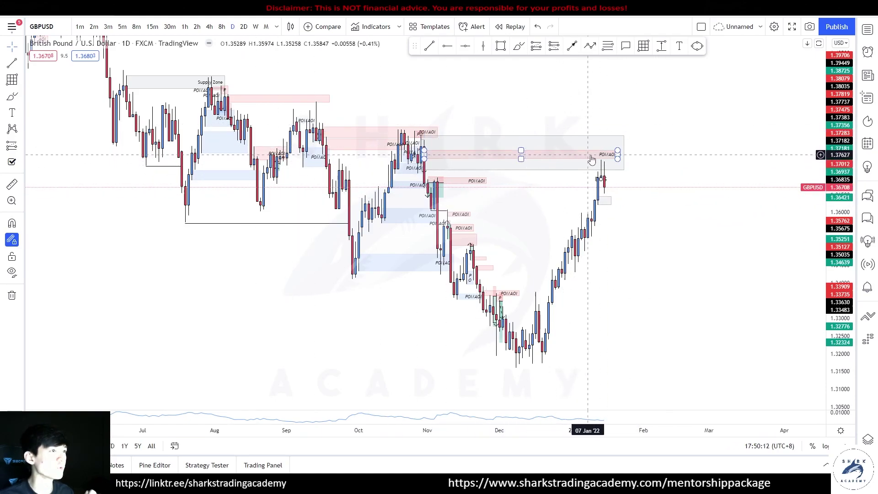
pyautogui.click(618, 154)
pyautogui.click(625, 142)
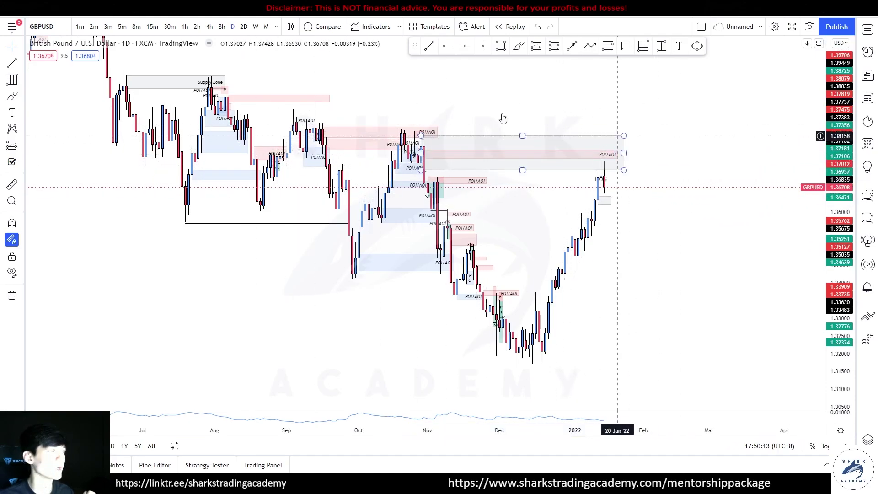
pyautogui.click(173, 25)
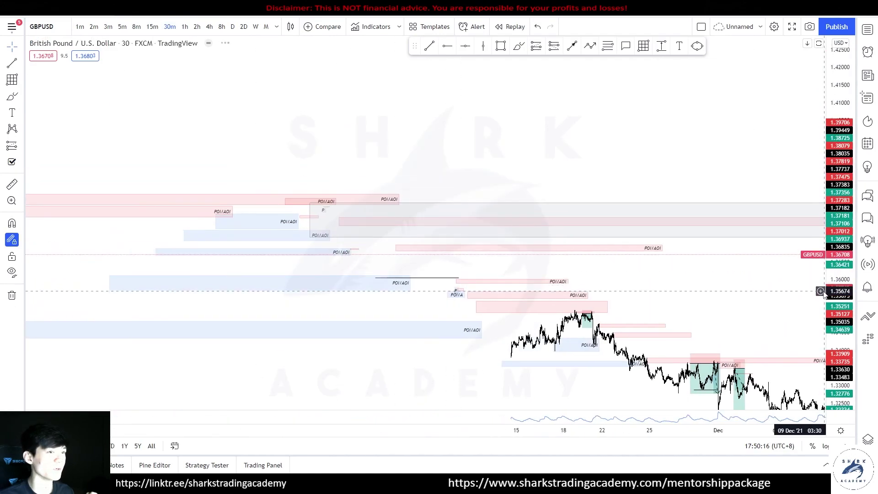
# Examine the GBPUSD 30-minute price action around the grey supply zone and the POI/AOI area near 1.3750–1.3780
pyautogui.moveTo(841, 352); pyautogui.dragTo(841, 110)
pyautogui.moveTo(455, 125); pyautogui.dragTo(775, 140)
pyautogui.scroll(5, 615, 219)
pyautogui.scroll(2, 614, 219)
pyautogui.moveTo(810, 316); pyautogui.dragTo(721, 143)
pyautogui.scroll(5, 695, 181)
pyautogui.moveTo(453, 190); pyautogui.dragTo(596, 367)
pyautogui.scroll(5, 488, 237)
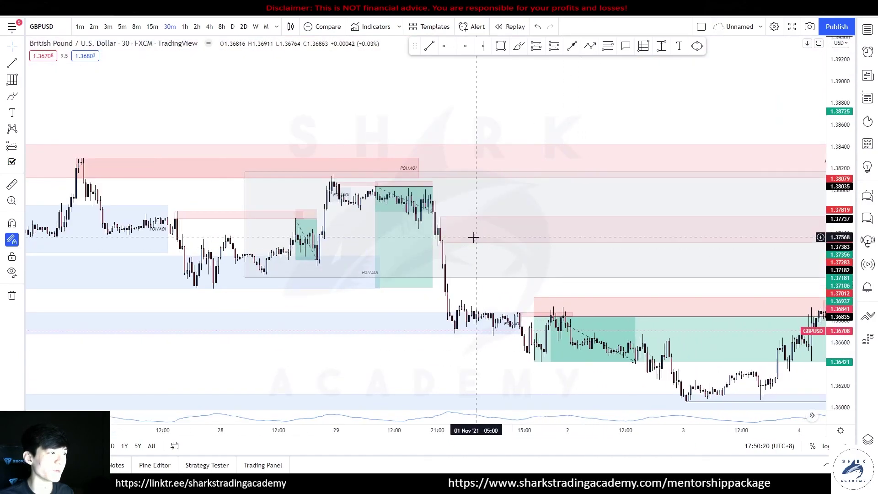
pyautogui.scroll(5, 440, 227)
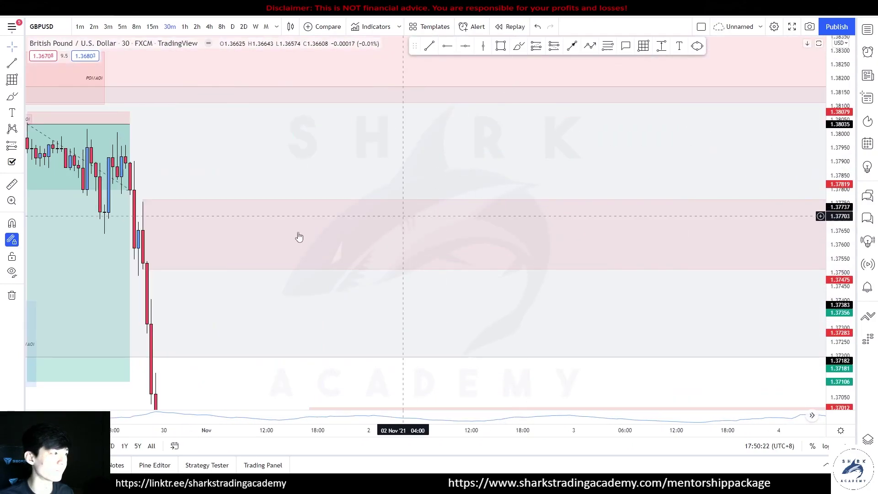
# Switch GBPUSD to the 4-hour timeframe and examine the latest candles around the BOS mark and the two grey zones
pyautogui.click(209, 27)
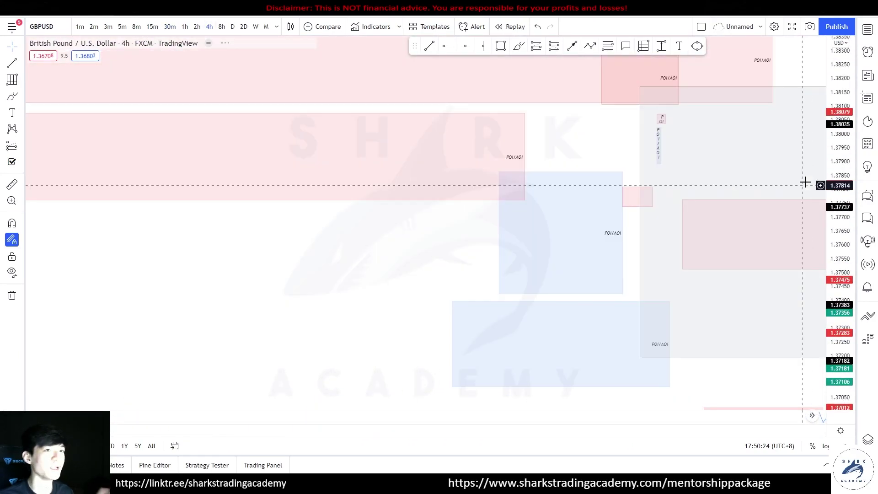
pyautogui.scroll(-3, 710, 235)
pyautogui.scroll(3, 347, 217)
pyautogui.moveTo(635, 208); pyautogui.dragTo(69, 134)
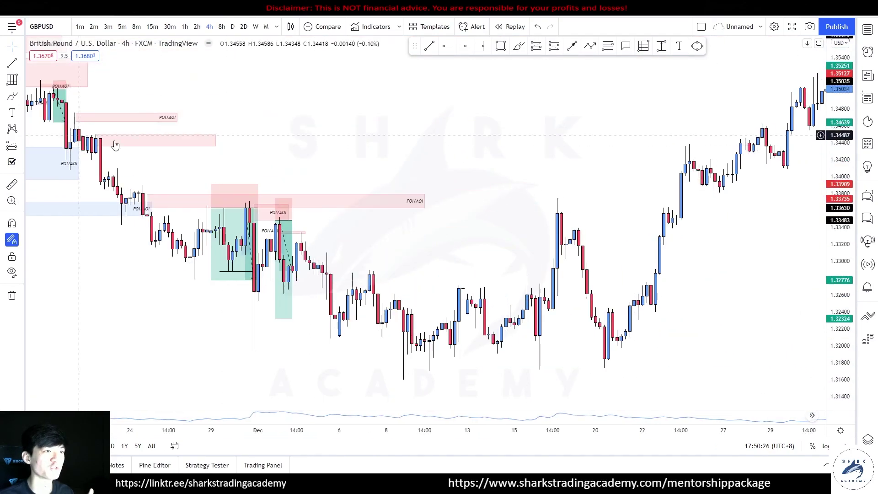
pyautogui.scroll(5, 669, 133)
pyautogui.moveTo(668, 133); pyautogui.dragTo(71, 155)
pyautogui.scroll(-2, 557, 173)
pyautogui.scroll(5, 662, 228)
pyautogui.scroll(4, 729, 182)
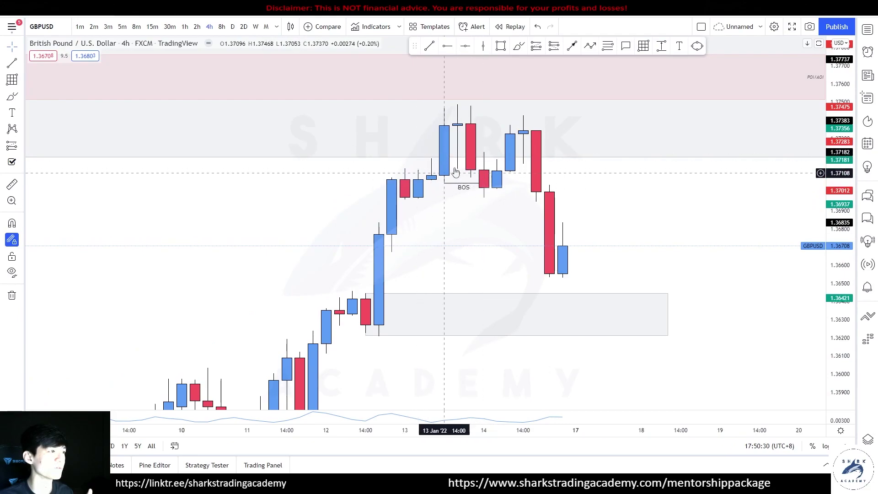
pyautogui.scroll(-2, 534, 176)
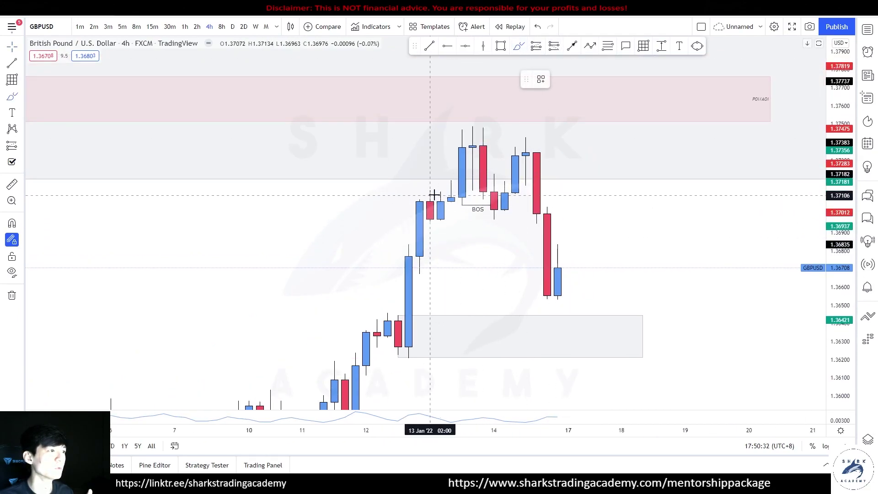
# Mark the BOS area, the highs near 1.3740 and the low near 1.3695 freehand, and outline the reversal and the rally from demand
pyautogui.moveTo(435, 196); pyautogui.dragTo(485, 207)
pyautogui.moveTo(462, 127); pyautogui.dragTo(494, 127)
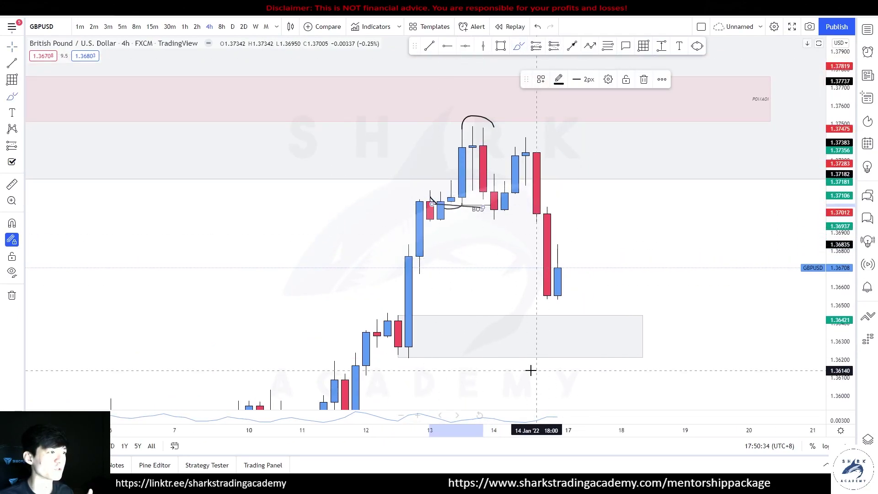
pyautogui.moveTo(492, 192); pyautogui.dragTo(462, 190)
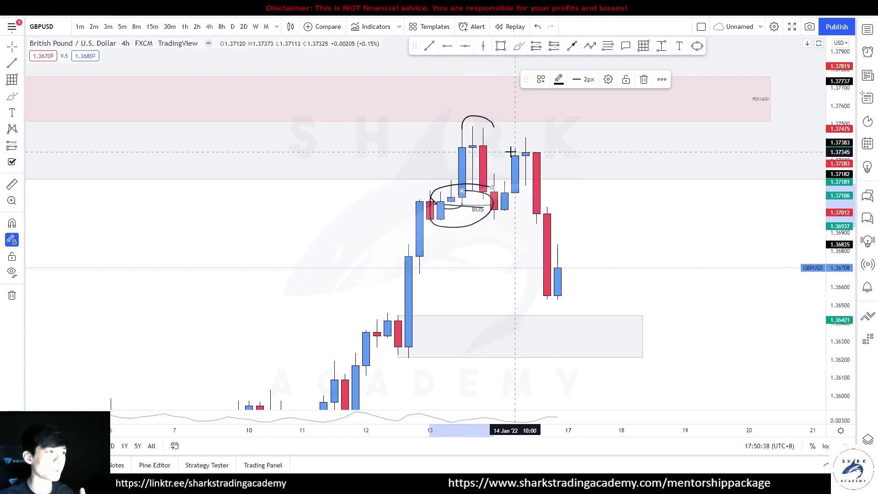
pyautogui.moveTo(471, 147); pyautogui.dragTo(547, 147)
pyautogui.moveTo(475, 138); pyautogui.dragTo(558, 138)
pyautogui.moveTo(465, 222); pyautogui.dragTo(548, 223)
pyautogui.moveTo(610, 176)
pyautogui.mouseDown()
pyautogui.moveTo(420, 149)
pyautogui.moveTo(584, 141)
pyautogui.mouseUp()
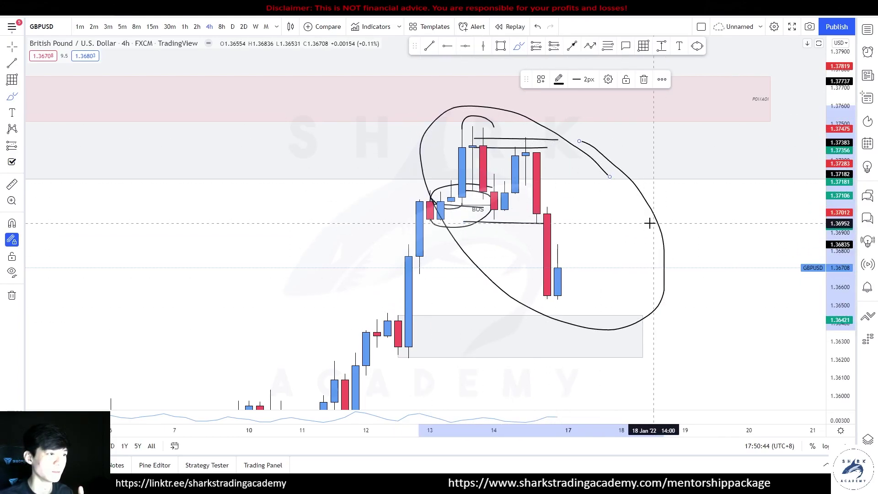
pyautogui.moveTo(420, 301)
pyautogui.mouseDown()
pyautogui.moveTo(377, 365)
pyautogui.moveTo(458, 359)
pyautogui.moveTo(473, 117)
pyautogui.mouseUp()
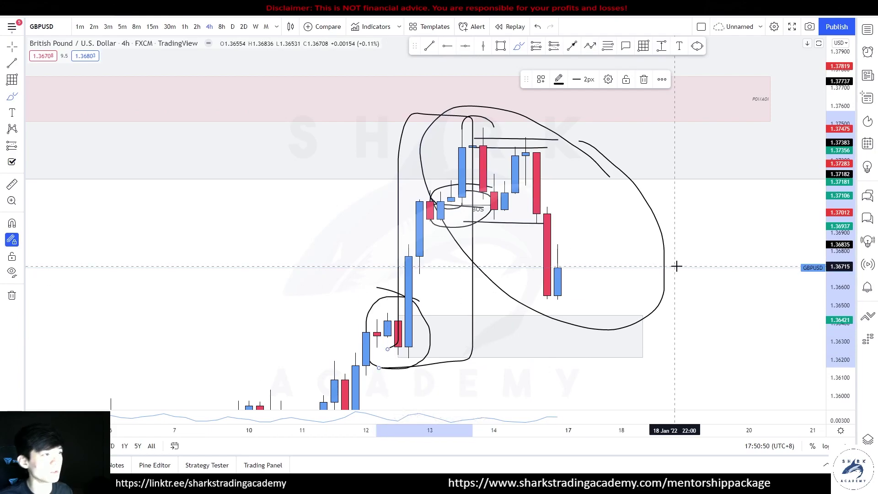
# Undo the freehand marks around the BOS area, the reversal and the demand zone
pyautogui.hotkey('ctrl', 'z')
pyautogui.hotkey('ctrl', 'z')
pyautogui.hotkey('ctrl', 'z')
pyautogui.hotkey('ctrl', 'z')
pyautogui.hotkey('ctrl', 'z')
pyautogui.hotkey('ctrl', 'z')
pyautogui.hotkey('ctrl', 'z')
pyautogui.hotkey('ctrl', 'z')
pyautogui.hotkey('ctrl', 'z')
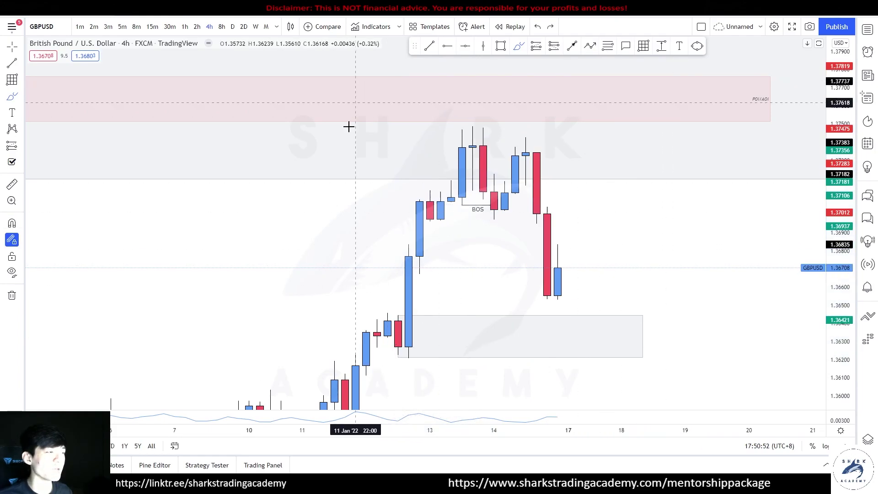
pyautogui.moveTo(558, 97)
pyautogui.mouseDown()
pyautogui.moveTo(576, 112)
pyautogui.moveTo(615, 54)
pyautogui.mouseUp()
pyautogui.hotkey('ctrl', 'z')
pyautogui.moveTo(839, 233); pyautogui.dragTo(839, 297)
pyautogui.moveTo(417, 288)
pyautogui.mouseDown()
pyautogui.moveTo(383, 317)
pyautogui.moveTo(418, 284)
pyautogui.mouseUp()
pyautogui.hotkey('ctrl', 'z')
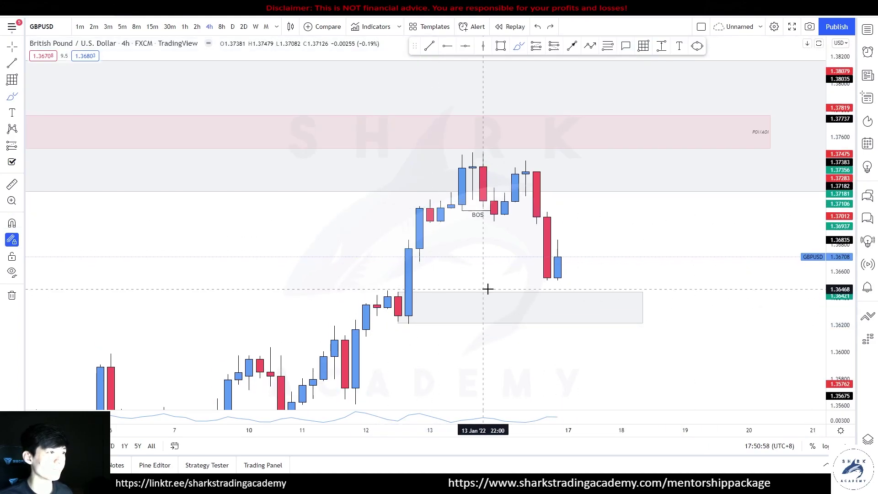
# Sketch a circled bounce in the demand zone, a rise through a descending trendline to about 1.3760, and a drop to about 1.3647
pyautogui.moveTo(599, 255)
pyautogui.mouseDown()
pyautogui.moveTo(529, 301)
pyautogui.moveTo(596, 249)
pyautogui.mouseUp()
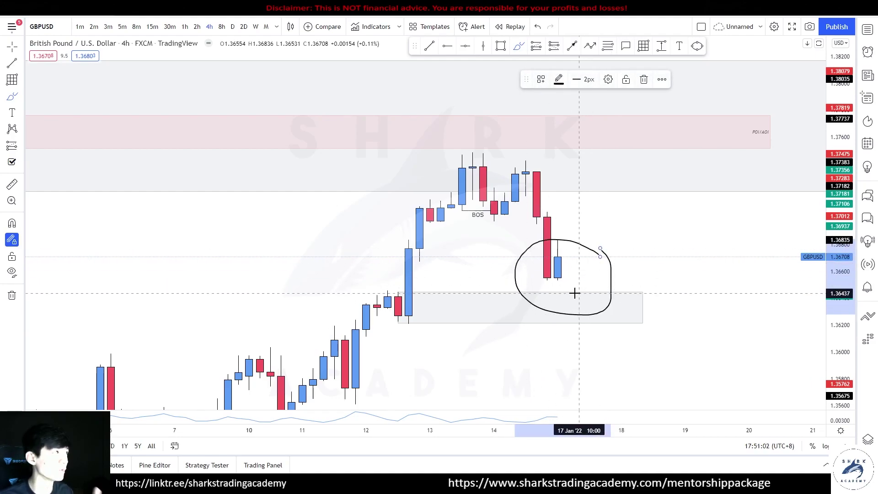
pyautogui.moveTo(547, 279)
pyautogui.mouseDown()
pyautogui.moveTo(552, 303)
pyautogui.moveTo(586, 272)
pyautogui.moveTo(642, 137)
pyautogui.mouseUp()
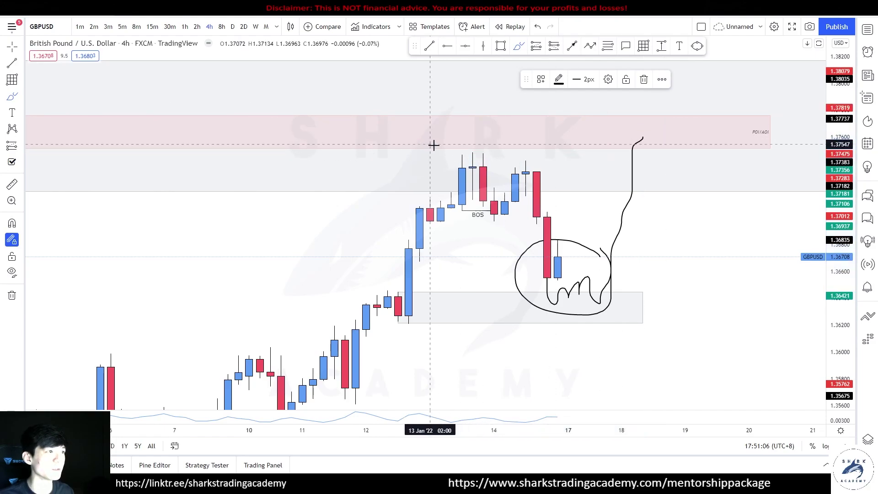
pyautogui.moveTo(429, 143); pyautogui.dragTo(718, 209)
pyautogui.moveTo(644, 138)
pyautogui.mouseDown()
pyautogui.moveTo(709, 139)
pyautogui.moveTo(762, 288)
pyautogui.mouseUp()
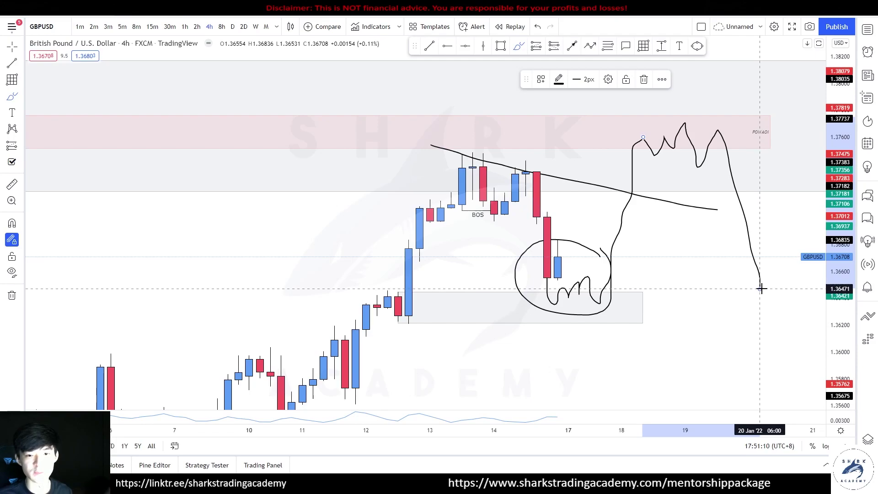
# Undo the circled bounce, the descending trendline and the projected rise and drop
pyautogui.hotkey('ctrl', 'z')
pyautogui.hotkey('ctrl', 'z')
pyautogui.hotkey('ctrl', 'z')
pyautogui.hotkey('ctrl', 'z')
pyautogui.hotkey('ctrl', 'z')
pyautogui.moveTo(531, 155); pyautogui.dragTo(541, 155)
pyautogui.hotkey('ctrl', 'z')
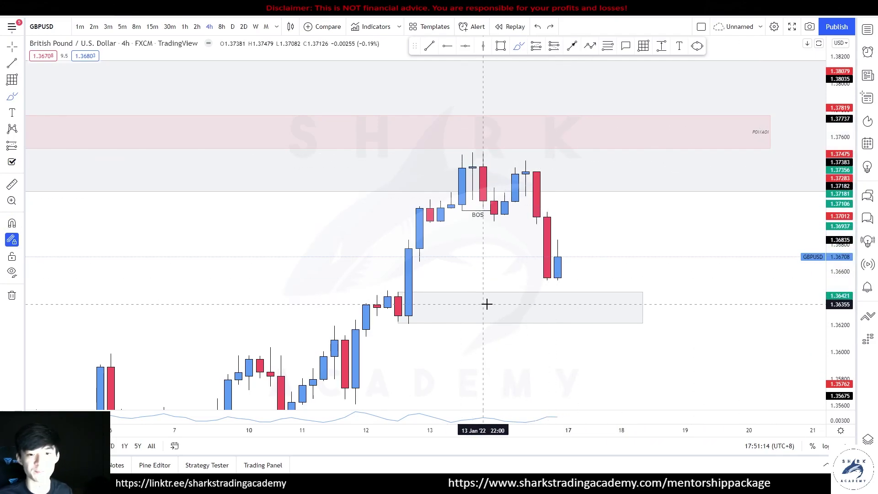
# Try a circle around the demand zone's origin with a stepped bearish break down to about 1.3576, and undo both
pyautogui.moveTo(417, 279)
pyautogui.mouseDown()
pyautogui.moveTo(464, 310)
pyautogui.moveTo(423, 281)
pyautogui.mouseUp()
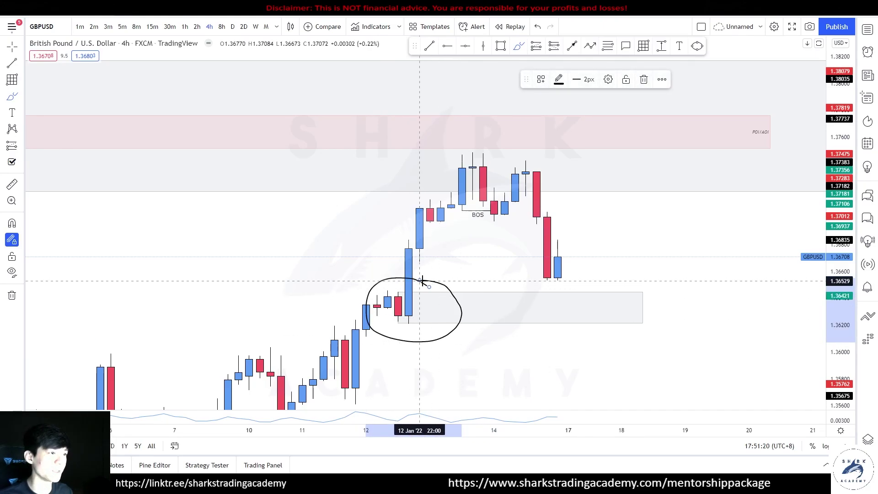
pyautogui.moveTo(570, 268)
pyautogui.mouseDown()
pyautogui.moveTo(604, 359)
pyautogui.moveTo(728, 338)
pyautogui.mouseUp()
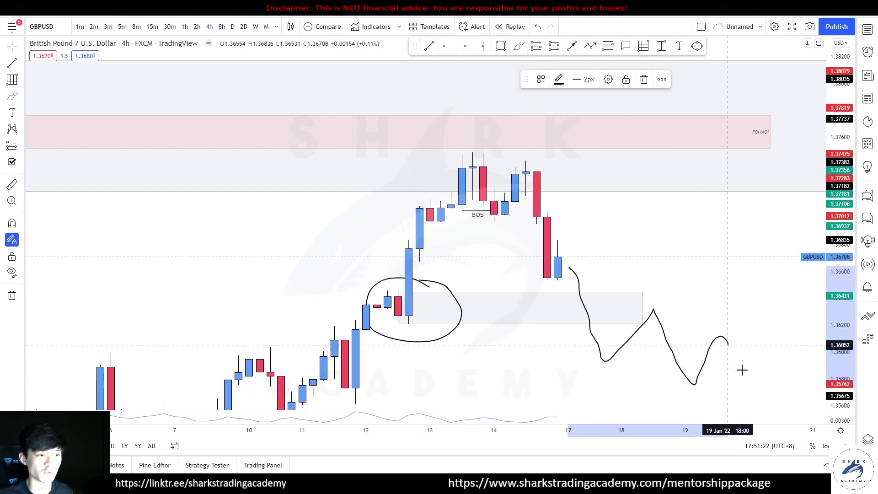
pyautogui.hotkey('ctrl', 'z')
pyautogui.hotkey('ctrl', 'z')
pyautogui.moveTo(568, 128)
pyautogui.mouseDown()
pyautogui.moveTo(589, 146)
pyautogui.moveTo(620, 63)
pyautogui.mouseUp()
pyautogui.hotkey('ctrl', 'z')
# Sketch a rise to about 1.3690, a circled dip into the demand zone near 1.3642, and a rebound to about 1.3705
pyautogui.scroll(-3, 801, 197)
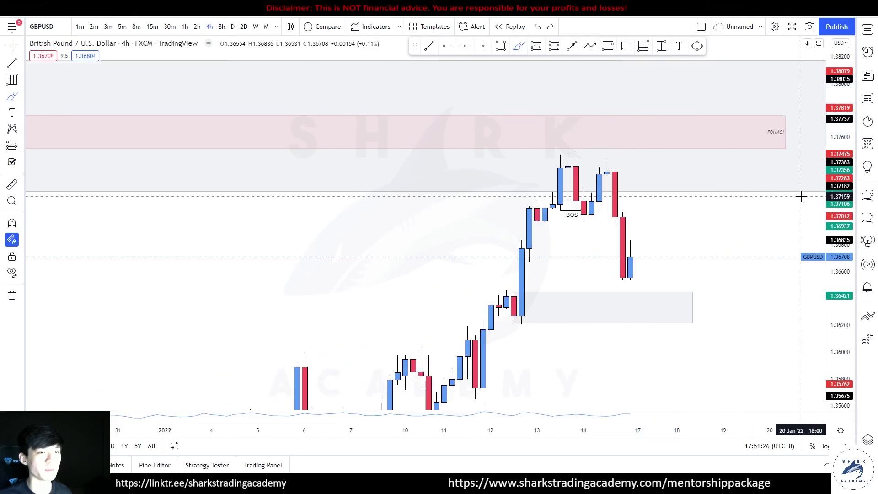
pyautogui.moveTo(757, 236); pyautogui.dragTo(652, 256)
pyautogui.moveTo(681, 151)
pyautogui.mouseDown()
pyautogui.moveTo(593, 145)
pyautogui.moveTo(666, 154)
pyautogui.mouseUp()
pyautogui.click(644, 241)
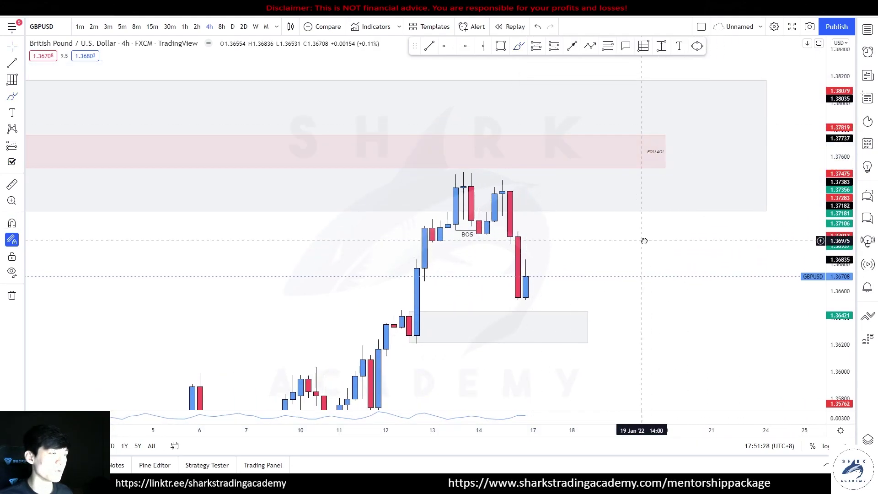
pyautogui.scroll(-4, 644, 241)
pyautogui.moveTo(841, 274); pyautogui.dragTo(841, 220)
pyautogui.scroll(4, 745, 280)
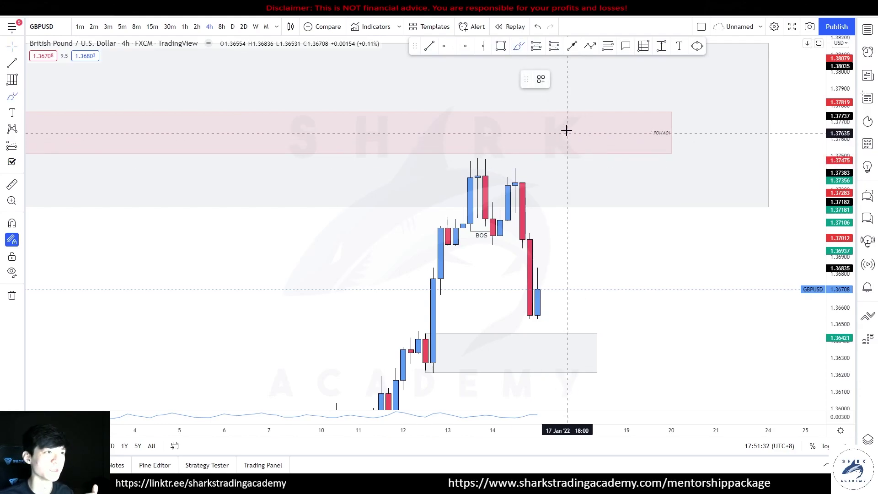
pyautogui.moveTo(569, 133); pyautogui.dragTo(598, 88)
pyautogui.hotkey('ctrl', 'z')
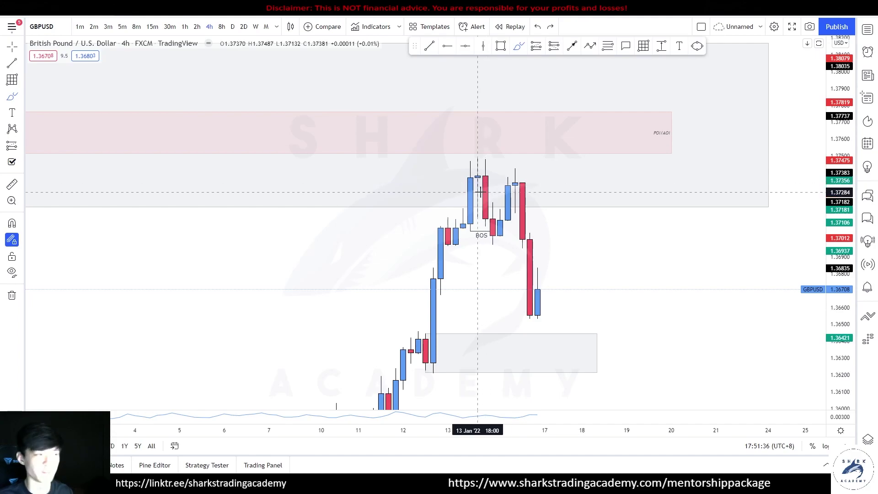
pyautogui.moveTo(538, 315); pyautogui.dragTo(552, 256)
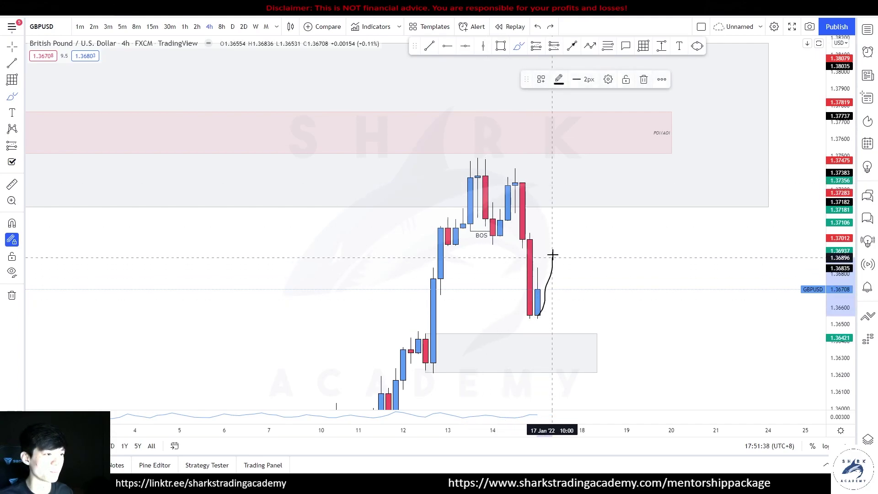
pyautogui.moveTo(561, 286)
pyautogui.mouseDown()
pyautogui.moveTo(575, 339)
pyautogui.moveTo(589, 324)
pyautogui.moveTo(582, 310)
pyautogui.moveTo(604, 231)
pyautogui.mouseUp()
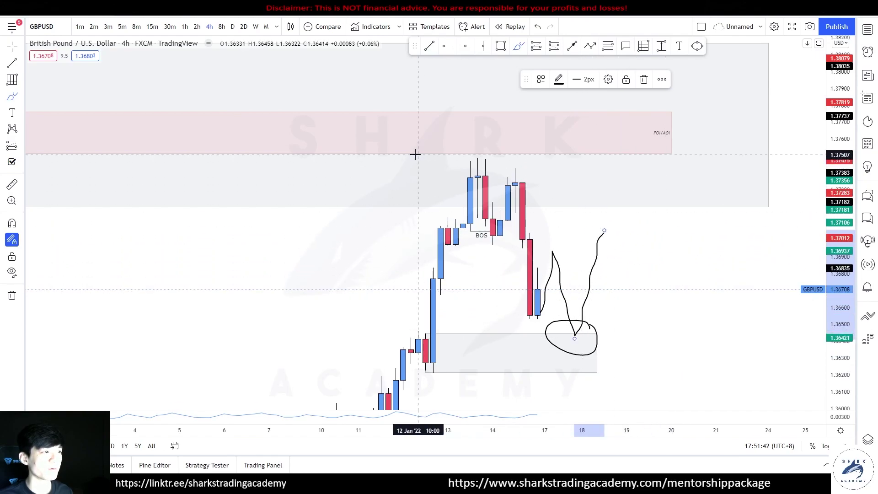
# Draw level lines near 1.3750, 1.3705 and 1.3694, a projected drop to about 1.3594, and a freehand box around the scenario
pyautogui.moveTo(402, 156); pyautogui.dragTo(801, 160)
pyautogui.moveTo(604, 231); pyautogui.dragTo(657, 379)
pyautogui.moveTo(577, 231); pyautogui.dragTo(805, 235)
pyautogui.moveTo(562, 247); pyautogui.dragTo(807, 254)
pyautogui.moveTo(724, 351); pyautogui.dragTo(613, 270)
pyautogui.click(518, 46)
pyautogui.moveTo(395, 147)
pyautogui.mouseDown()
pyautogui.moveTo(646, 345)
pyautogui.moveTo(375, 325)
pyautogui.moveTo(394, 147)
pyautogui.mouseUp()
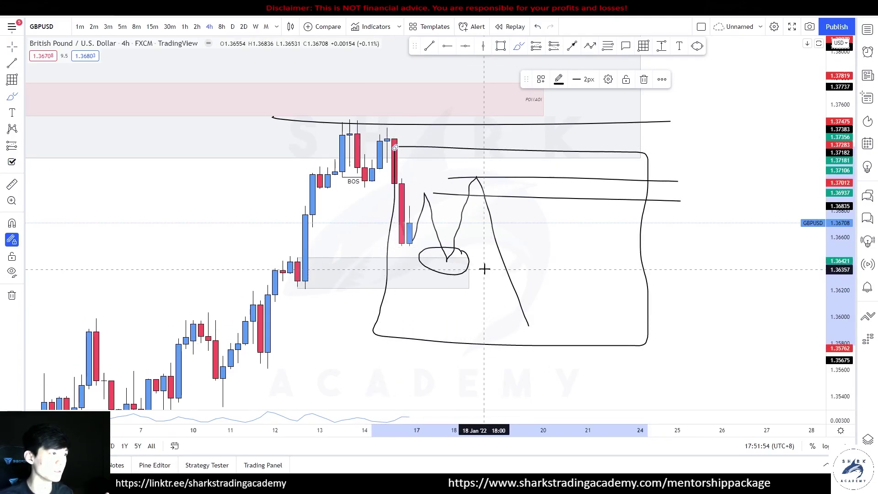
# Add a level line near 1.3642, a check mark, and a projected rise to a circled retest near 1.3694 followed by a drop to about 1.3576
pyautogui.moveTo(403, 261); pyautogui.dragTo(509, 259)
pyautogui.moveTo(522, 185)
pyautogui.mouseDown()
pyautogui.moveTo(531, 189)
pyautogui.moveTo(551, 153)
pyautogui.mouseUp()
pyautogui.moveTo(529, 325)
pyautogui.mouseDown()
pyautogui.moveTo(539, 274)
pyautogui.moveTo(594, 188)
pyautogui.mouseUp()
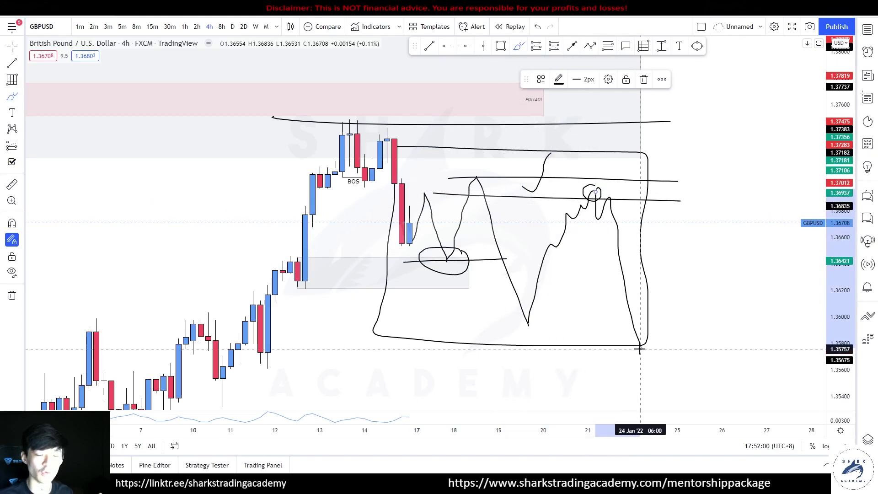
pyautogui.scroll(-3, 721, 298)
pyautogui.scroll(2, 726, 236)
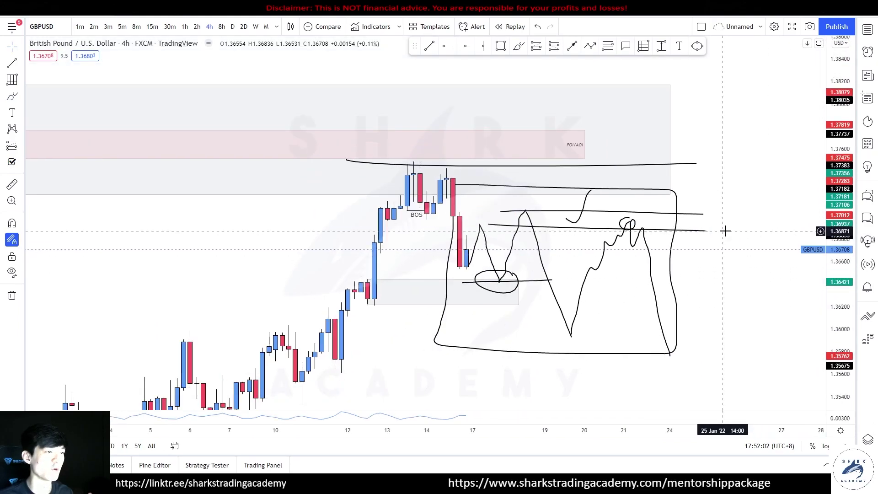
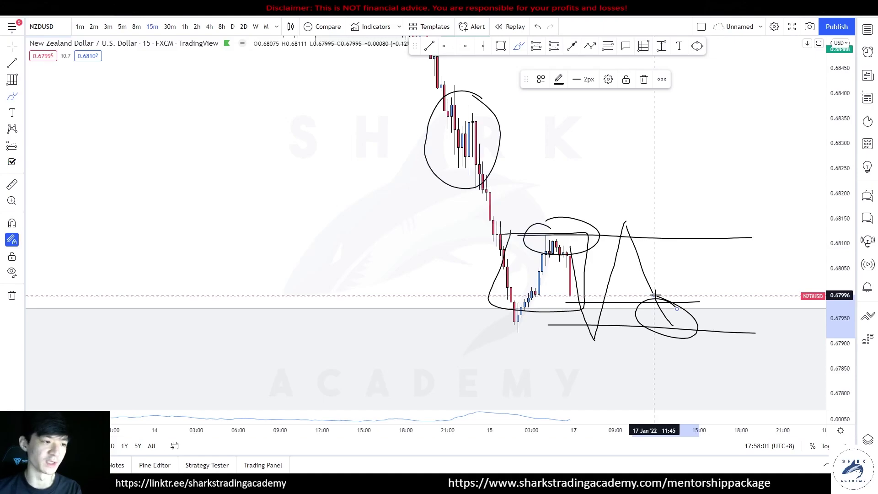
# Extend the NZDUSD 15-minute projection with a rebound to about 0.6815 and a level line at that high
pyautogui.moveTo(672, 325); pyautogui.dragTo(701, 224)
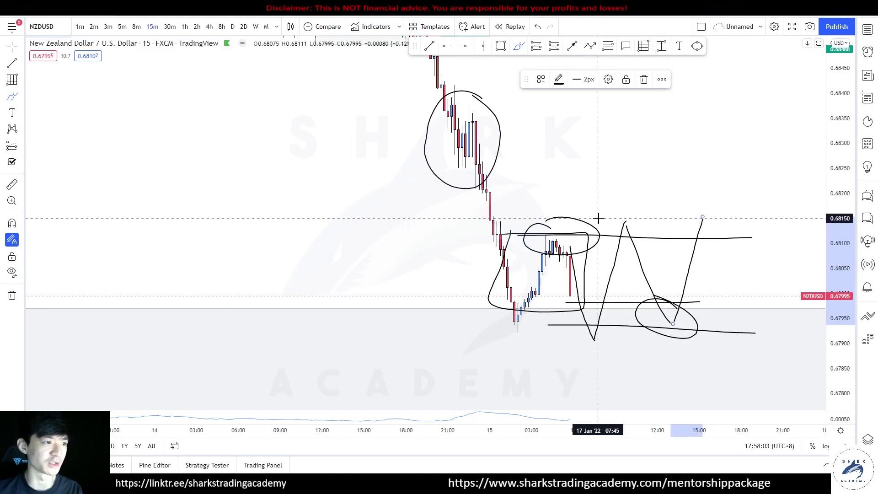
pyautogui.moveTo(598, 219); pyautogui.dragTo(701, 218)
pyautogui.moveTo(544, 190)
pyautogui.mouseDown()
pyautogui.moveTo(738, 294)
pyautogui.moveTo(584, 357)
pyautogui.moveTo(562, 185)
pyautogui.mouseUp()
# Undo the zigzag projection with its level lines, box and lower circles, keeping only the circled consolidation near 0.6830
pyautogui.hotkey('ctrl', 'z')
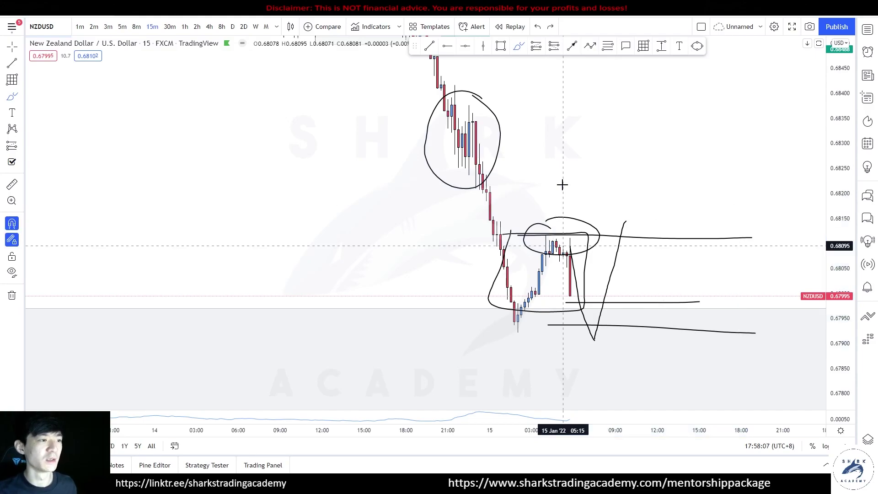
pyautogui.hotkey('ctrl', 'z')
pyautogui.hotkey('ctrl', 'z')
pyautogui.hotkey('ctrl', 'z')
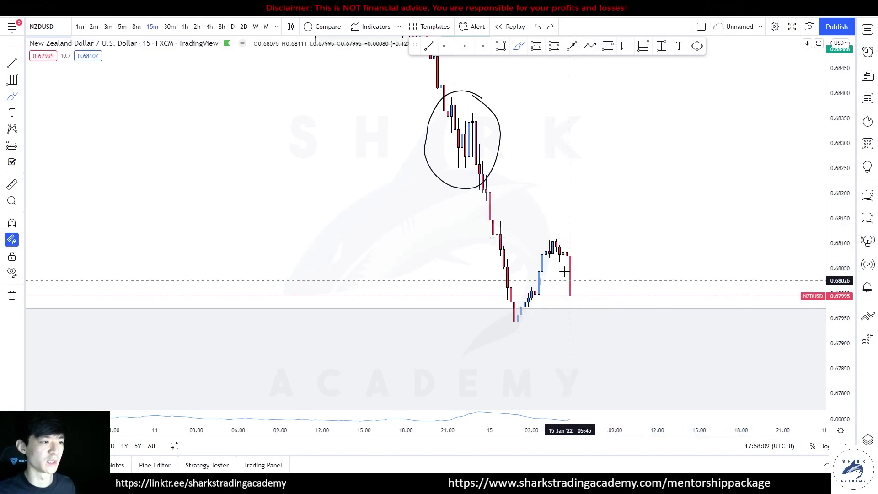
# Sketch a dip into the demand zone to about 0.6789 and a rise to about 0.6818, with a level line near 0.6812
pyautogui.moveTo(565, 245); pyautogui.dragTo(598, 348)
pyautogui.moveTo(521, 235); pyautogui.dragTo(735, 234)
pyautogui.moveTo(598, 348)
pyautogui.mouseDown()
pyautogui.moveTo(626, 201)
pyautogui.moveTo(586, 222)
pyautogui.moveTo(645, 182)
pyautogui.mouseUp()
pyautogui.press('Delete')
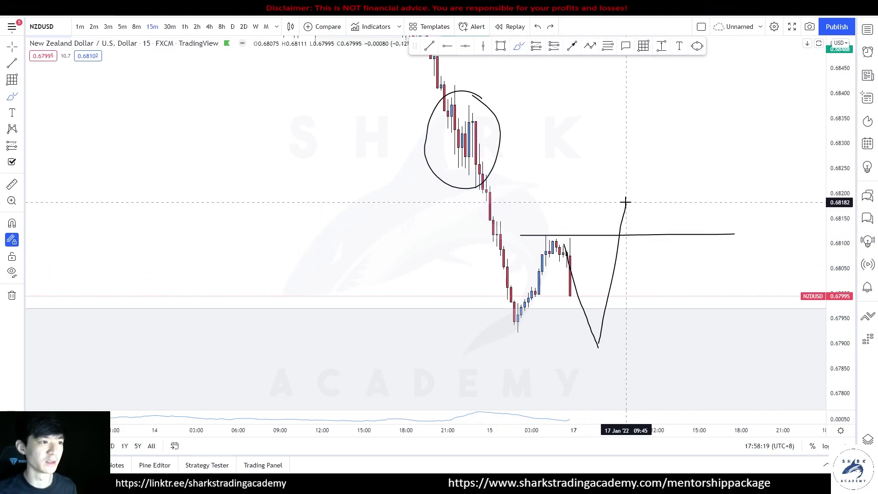
# Try a projected drop to about 0.6783 with level lines near 0.6818 and 0.6824, and undo these strokes
pyautogui.moveTo(625, 201); pyautogui.dragTo(696, 376)
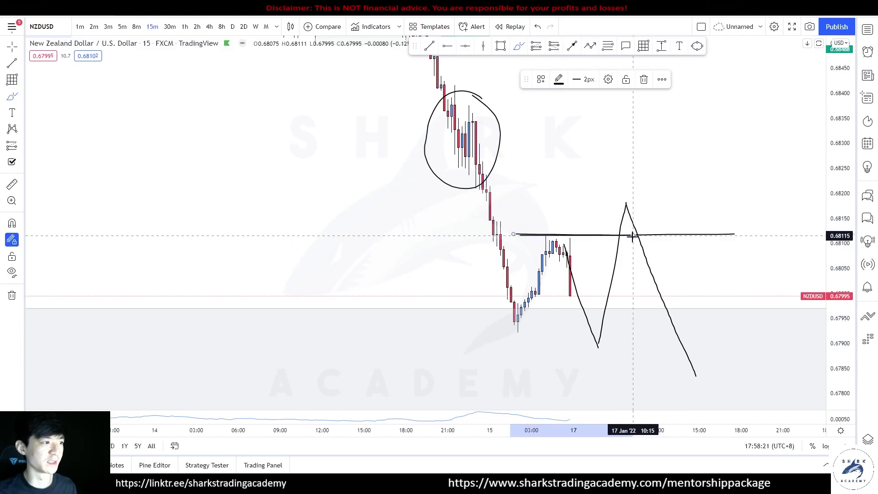
pyautogui.moveTo(465, 200); pyautogui.dragTo(696, 204)
pyautogui.moveTo(467, 174); pyautogui.dragTo(650, 174)
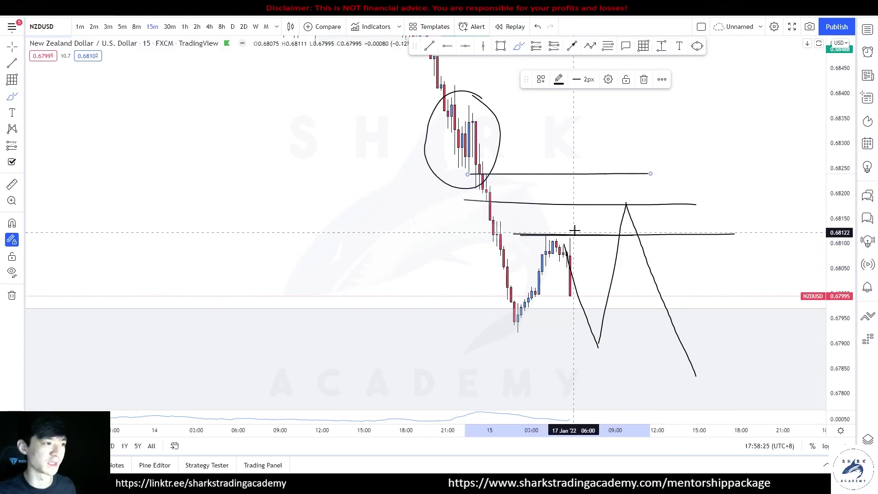
pyautogui.hotkey('ctrl', 'z')
pyautogui.hotkey('ctrl', 'z')
pyautogui.hotkey('ctrl', 'z')
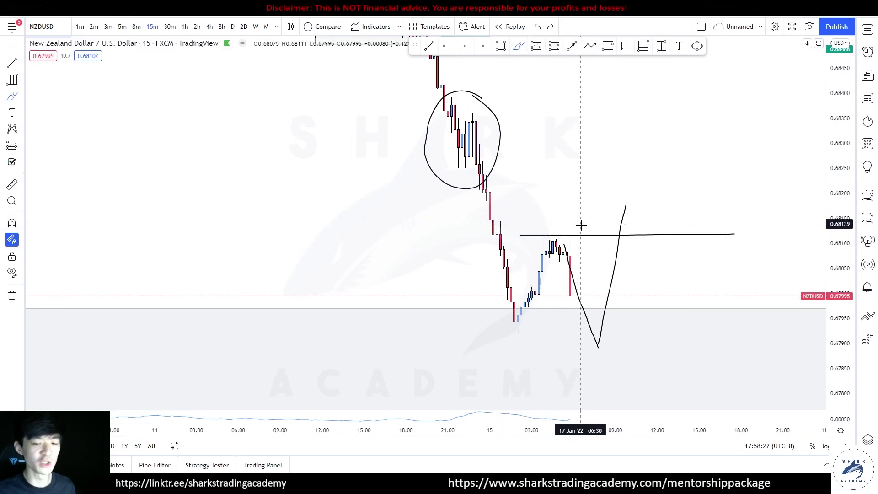
# Extend the NZDUSD projection with a pullback to about 0.6799 and a rise to about 0.6826, adding level lines near 0.6801, 0.6796 and 0.6818
pyautogui.moveTo(626, 201); pyautogui.dragTo(670, 294)
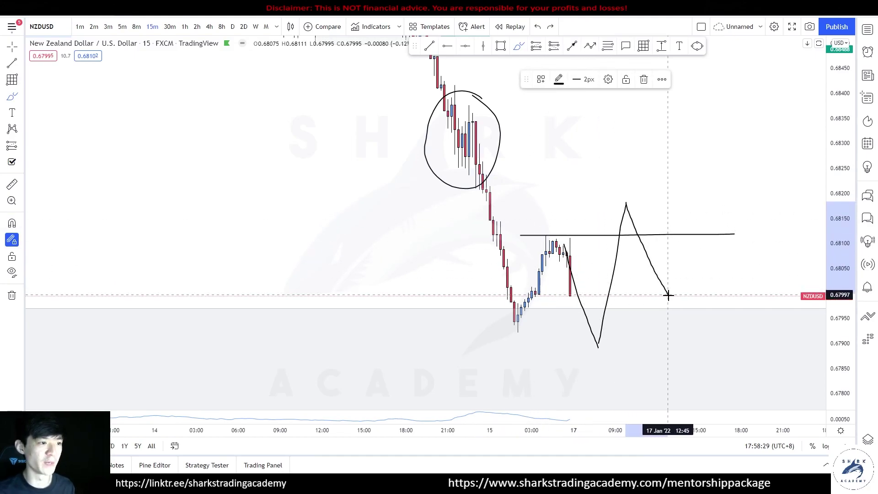
pyautogui.moveTo(583, 292); pyautogui.dragTo(717, 288)
pyautogui.moveTo(566, 312); pyautogui.dragTo(738, 314)
pyautogui.moveTo(669, 300); pyautogui.dragTo(709, 164)
pyautogui.moveTo(578, 200); pyautogui.dragTo(723, 202)
pyautogui.moveTo(736, 164)
pyautogui.mouseDown()
pyautogui.moveTo(732, 278)
pyautogui.moveTo(714, 163)
pyautogui.mouseUp()
pyautogui.hotkey('ctrl', 'z')
pyautogui.scroll(3, 713, 263)
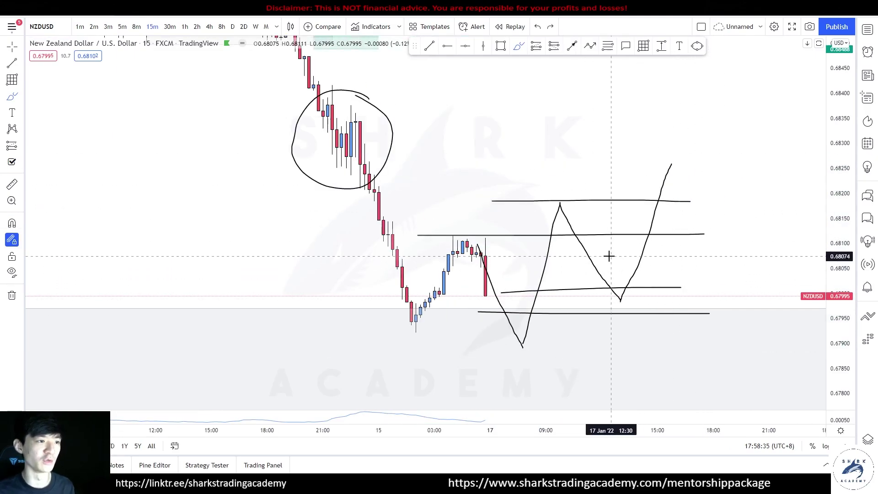
# Try a further pullback to about 0.6806 and rally to about 0.6838 with level lines near the low, and undo these strokes
pyautogui.moveTo(608, 255)
pyautogui.mouseDown()
pyautogui.moveTo(783, 253)
pyautogui.moveTo(755, 258)
pyautogui.mouseUp()
pyautogui.moveTo(676, 173)
pyautogui.mouseDown()
pyautogui.moveTo(746, 131)
pyautogui.moveTo(750, 99)
pyautogui.mouseUp()
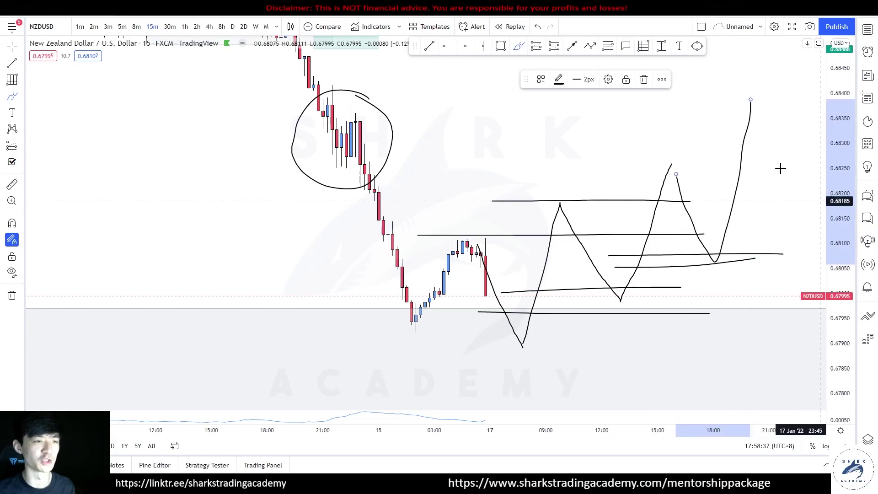
pyautogui.hotkey('ctrl', 'z')
pyautogui.hotkey('ctrl', 'z')
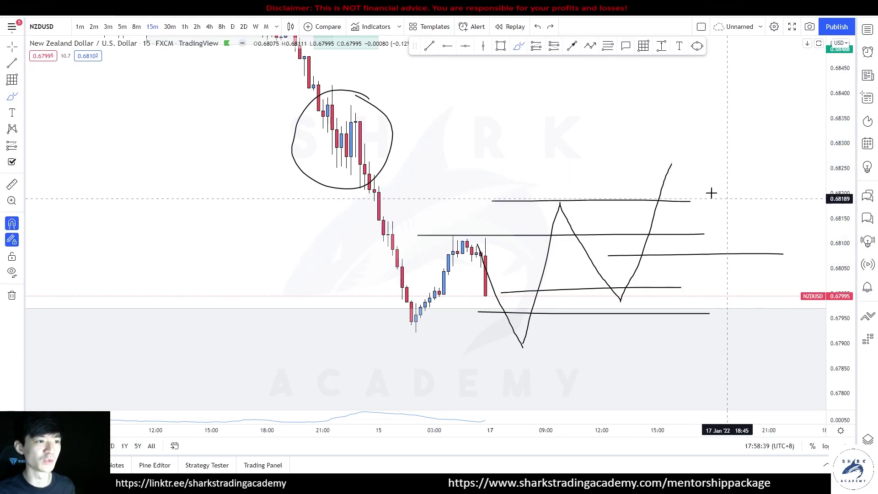
# Sketch a stepped drop from the last peak to about 0.6793, add level lines near 0.6795 and 0.6792, and circle the projected lows
pyautogui.moveTo(672, 165); pyautogui.dragTo(704, 262)
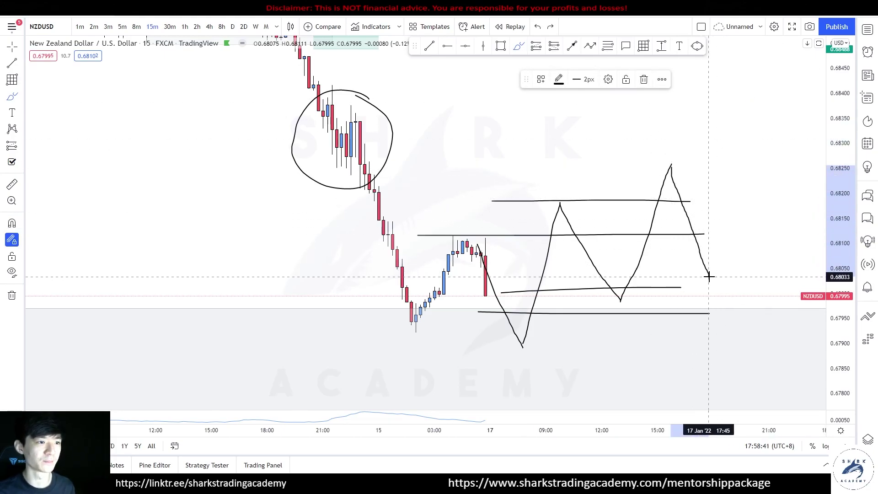
pyautogui.moveTo(727, 230); pyautogui.dragTo(764, 325)
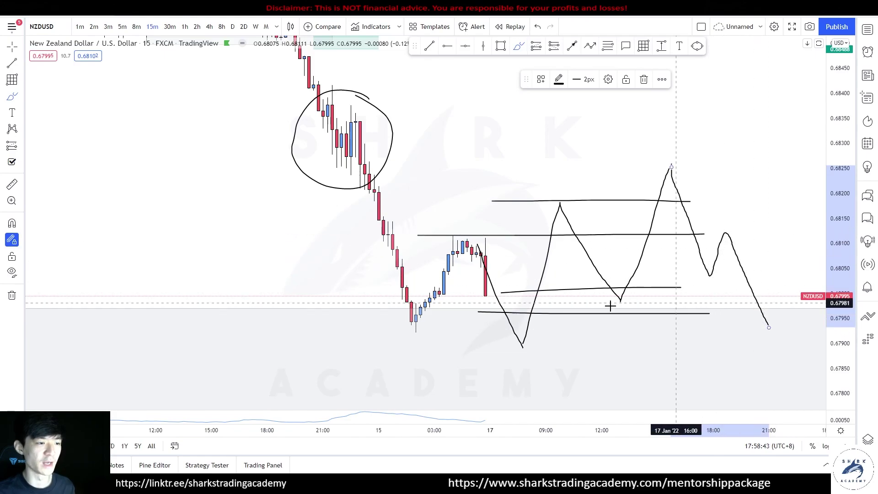
pyautogui.scroll(-1, 672, 318)
pyautogui.moveTo(553, 323); pyautogui.dragTo(796, 320)
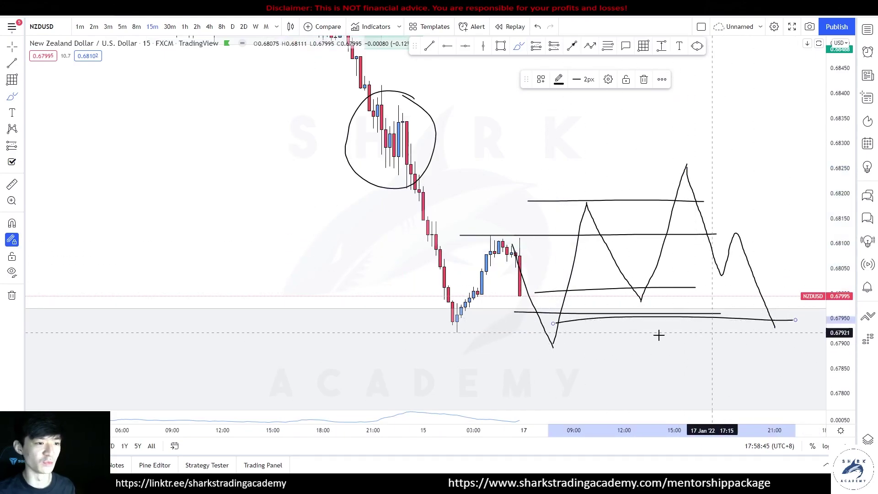
pyautogui.moveTo(535, 335)
pyautogui.mouseDown()
pyautogui.moveTo(777, 331)
pyautogui.moveTo(772, 311)
pyautogui.mouseUp()
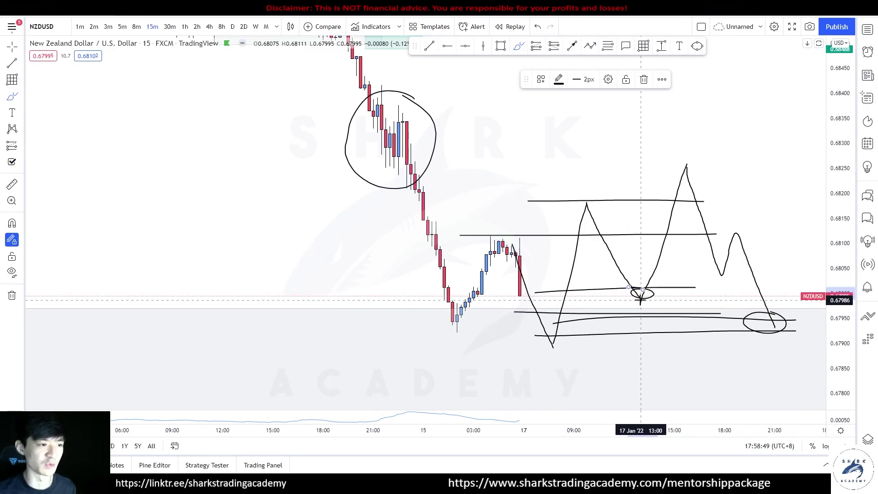
pyautogui.moveTo(620, 300)
pyautogui.mouseDown()
pyautogui.moveTo(767, 303)
pyautogui.moveTo(802, 87)
pyautogui.mouseUp()
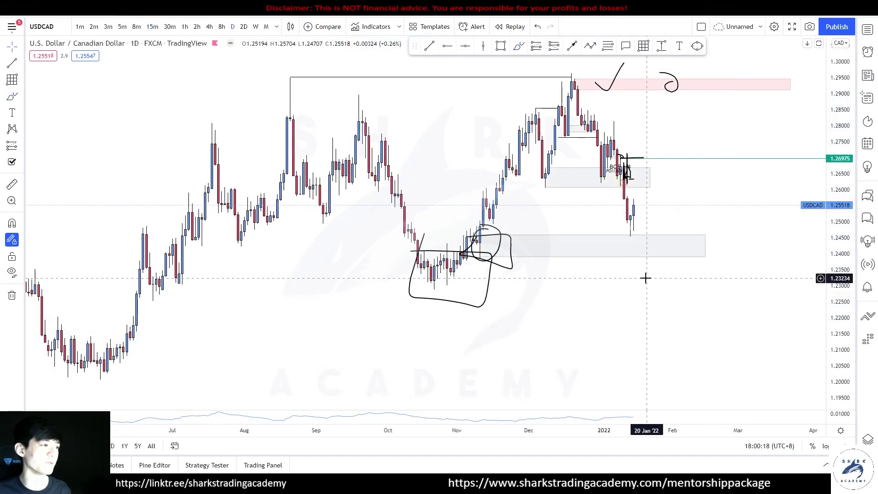
# Delete the freehand circle and the smaller sketched box at the start of the lower demand zone on the USDCAD daily chart
pyautogui.moveTo(840, 268); pyautogui.dragTo(840, 78)
pyautogui.click(499, 233)
pyautogui.press('Delete')
pyautogui.click(507, 243)
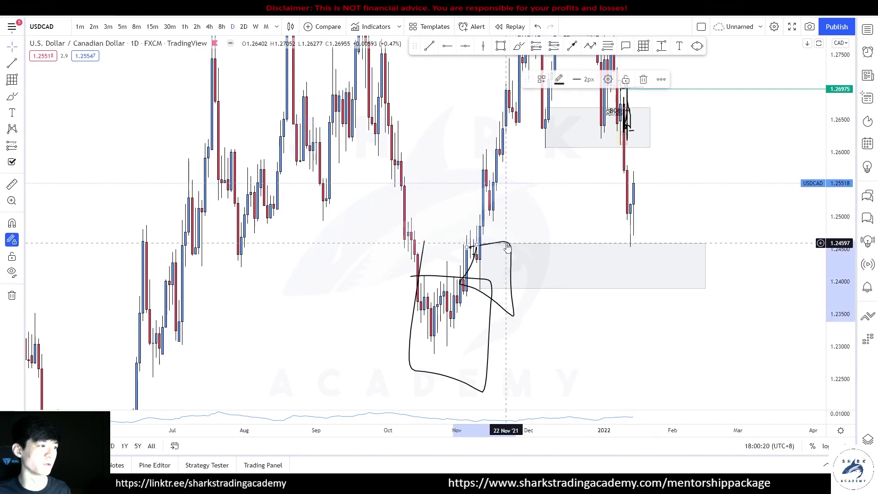
pyautogui.press('Delete')
# Switch the USDCAD chart to the 4-hour timeframe and frame the bounce from the lower demand zone
pyautogui.click(223, 27)
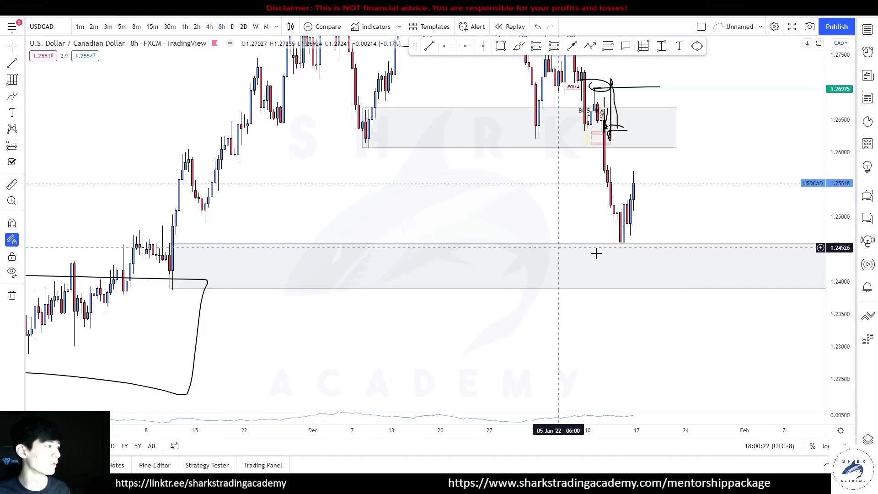
pyautogui.click(209, 26)
pyautogui.scroll(2, 582, 270)
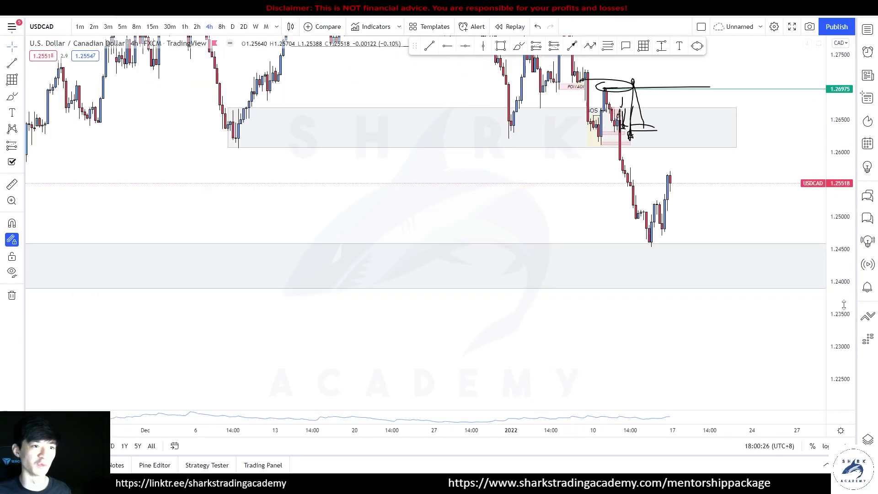
pyautogui.scroll(3, 755, 178)
pyautogui.moveTo(648, 197); pyautogui.dragTo(633, 215)
pyautogui.scroll(2, 631, 214)
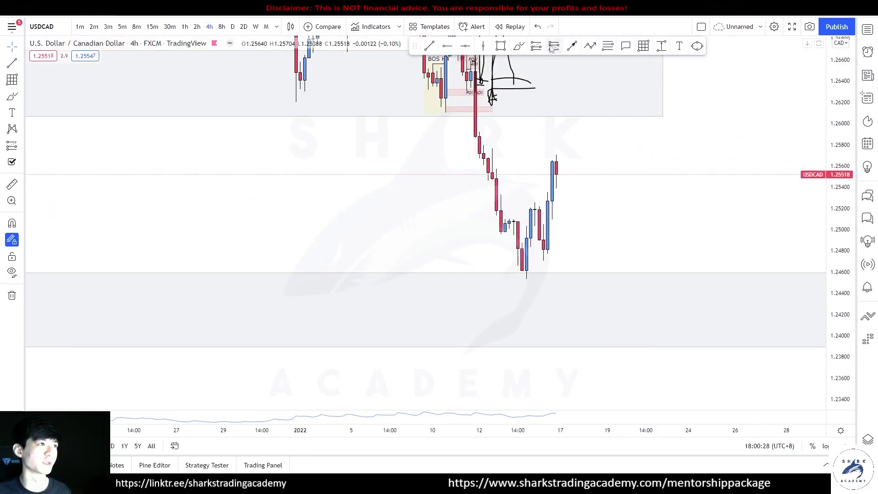
# Try circling the decline into the demand zone and marking the broken highs near 1.2510 and 1.2526, and undo these strokes
pyautogui.click(519, 46)
pyautogui.moveTo(490, 136)
pyautogui.mouseDown()
pyautogui.moveTo(467, 146)
pyautogui.moveTo(530, 247)
pyautogui.moveTo(482, 135)
pyautogui.mouseUp()
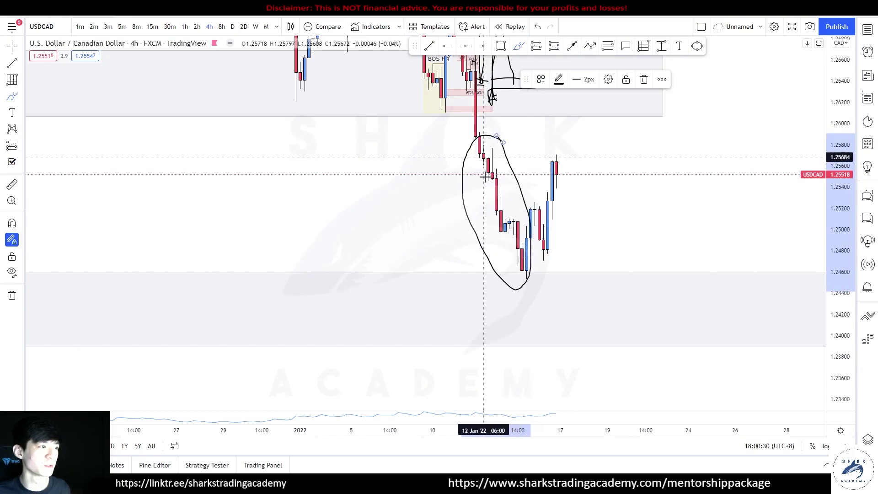
pyautogui.hotkey('ctrl', 'z')
pyautogui.moveTo(486, 219)
pyautogui.mouseDown()
pyautogui.moveTo(531, 220)
pyautogui.moveTo(565, 202)
pyautogui.mouseUp()
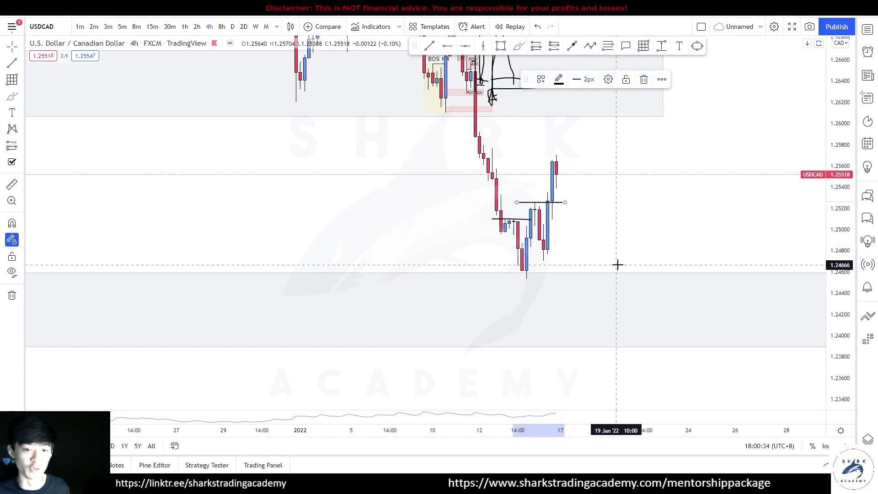
pyautogui.hotkey('ctrl', 'z')
pyautogui.press('Escape')
# Draw a demand rectangle at the 14 January higher low, from about 1.2505 down to 1.2470 and extending to 24 January
pyautogui.moveTo(629, 257); pyautogui.dragTo(712, 249)
pyautogui.scroll(3, 711, 248)
pyautogui.moveTo(841, 334); pyautogui.dragTo(841, 231)
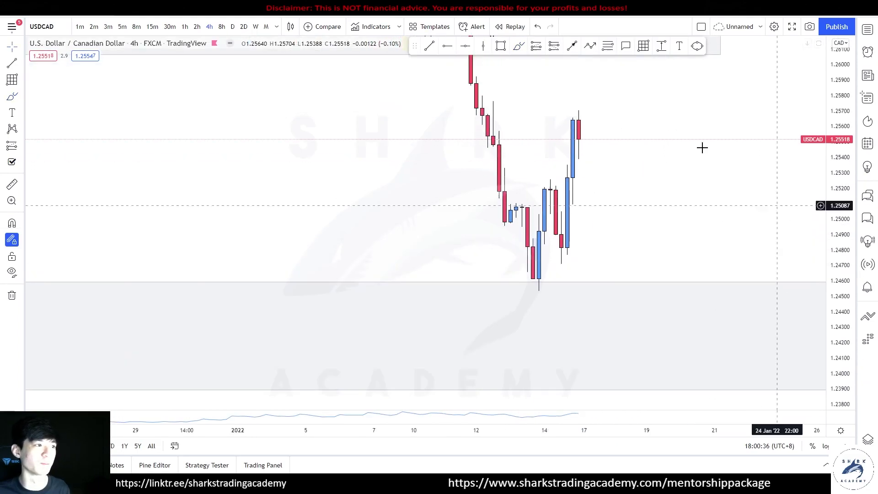
pyautogui.moveTo(562, 209); pyautogui.dragTo(755, 272)
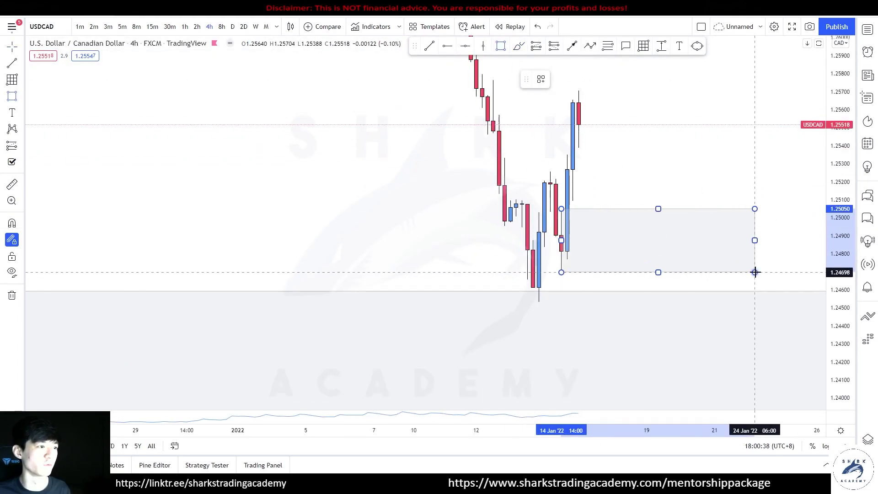
# Refine the new demand rectangle on the 1-hour chart to about 1.2490–1.2476, starting at the 14 January 19:00 candle
pyautogui.click(185, 26)
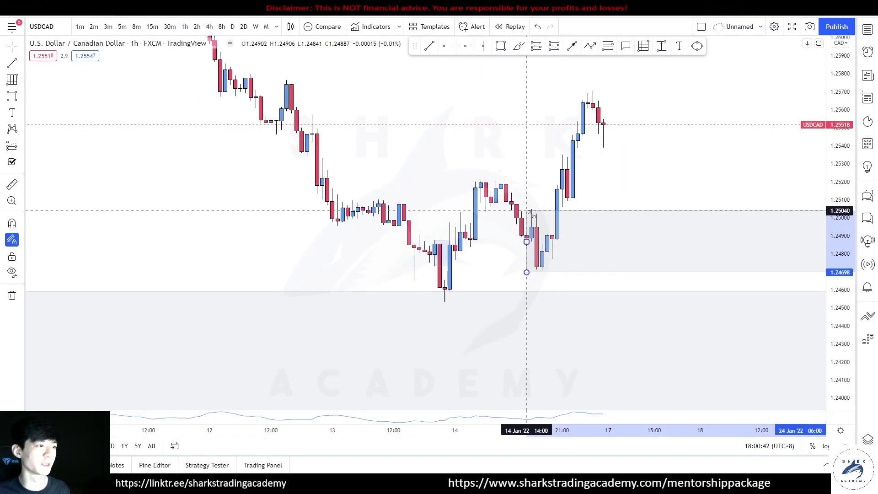
pyautogui.moveTo(527, 210); pyautogui.dragTo(552, 260)
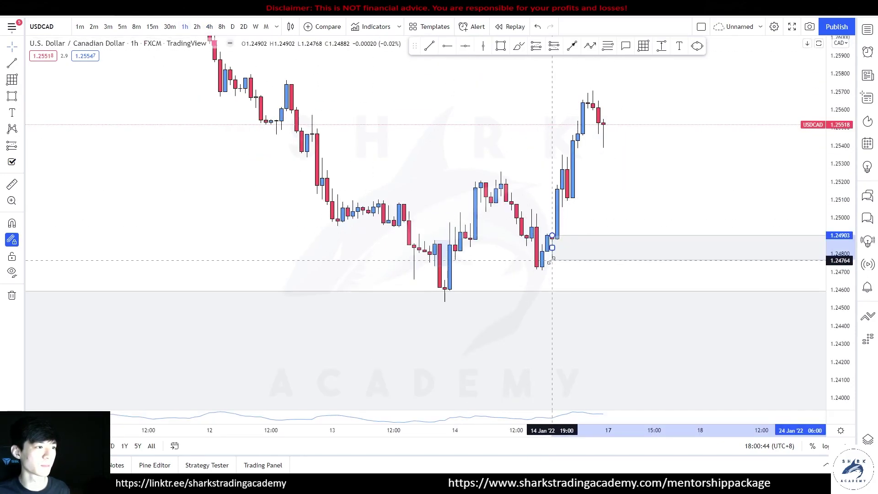
pyautogui.click(636, 206)
pyautogui.moveTo(654, 207); pyautogui.dragTo(433, 203)
pyautogui.scroll(-2, 447, 240)
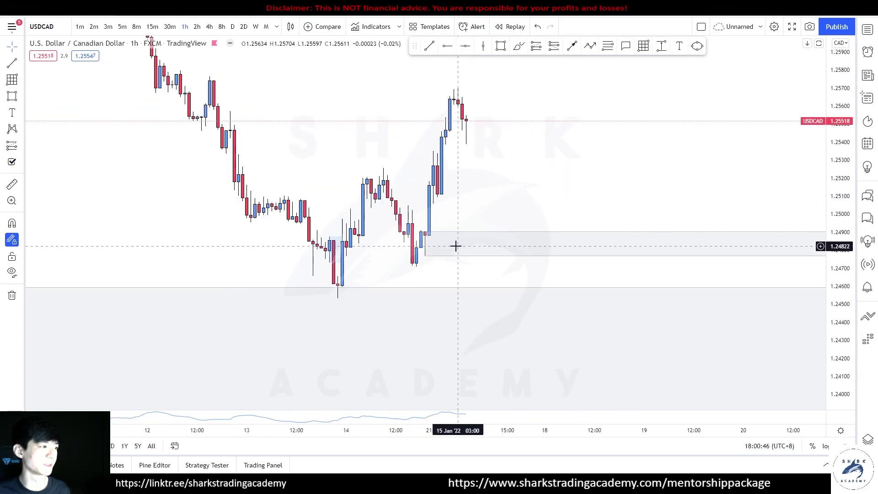
pyautogui.moveTo(542, 198); pyautogui.dragTo(536, 213)
pyautogui.scroll(-2, 536, 212)
pyautogui.moveTo(840, 212); pyautogui.dragTo(841, 245)
pyautogui.moveTo(569, 68); pyautogui.dragTo(542, 82)
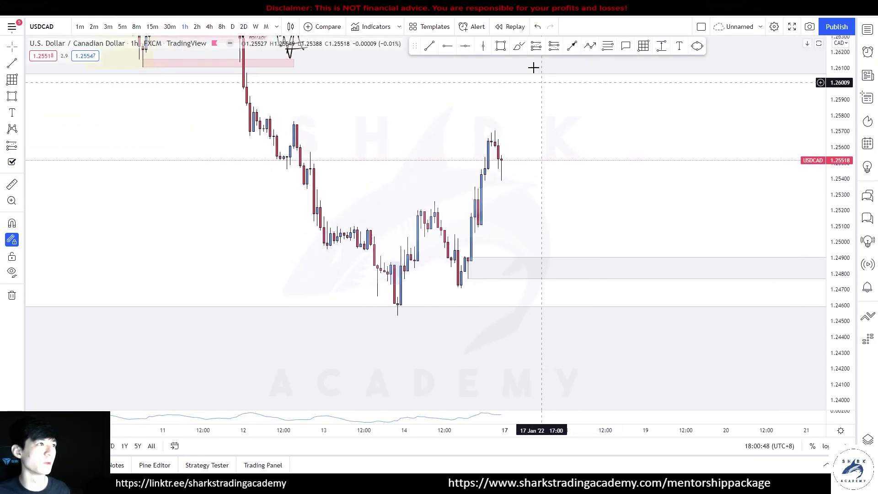
# Sketch a USDCAD dip to about 1.2486, circle the retest at the demand zone, project a rally to about 1.2558 and line the recent high
pyautogui.moveTo(506, 153)
pyautogui.mouseDown()
pyautogui.moveTo(525, 227)
pyautogui.moveTo(566, 231)
pyautogui.moveTo(611, 257)
pyautogui.moveTo(622, 251)
pyautogui.mouseUp()
pyautogui.moveTo(578, 257)
pyautogui.mouseDown()
pyautogui.moveTo(633, 256)
pyautogui.moveTo(609, 248)
pyautogui.moveTo(639, 150)
pyautogui.mouseUp()
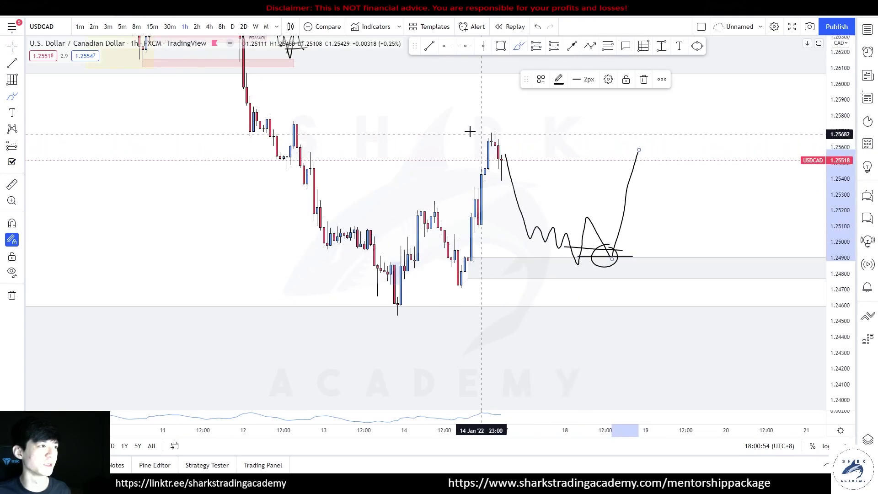
pyautogui.moveTo(466, 132); pyautogui.dragTo(669, 136)
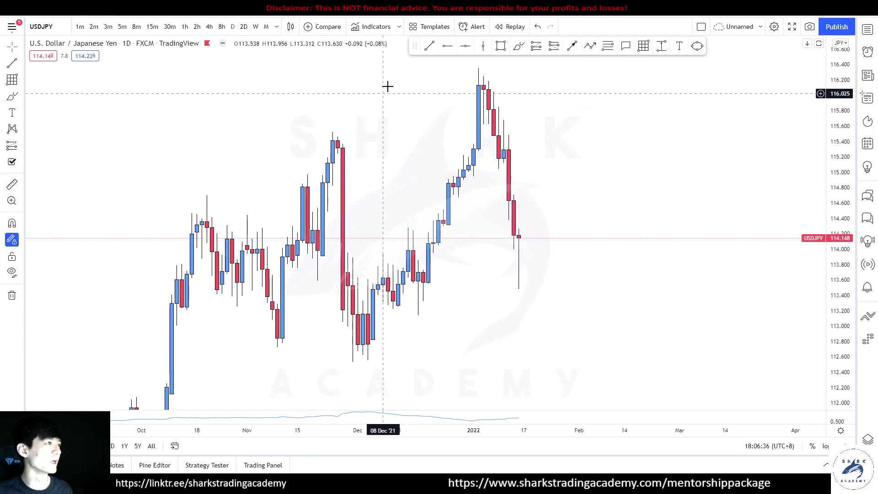
# On the USDJPY daily chart, line the November high near 115.53 to its break and box demand from 20 December between about 113.31 and 113.72
pyautogui.hotkey('alt', 'shift', 'r')
pyautogui.moveTo(324, 131); pyautogui.dragTo(477, 132)
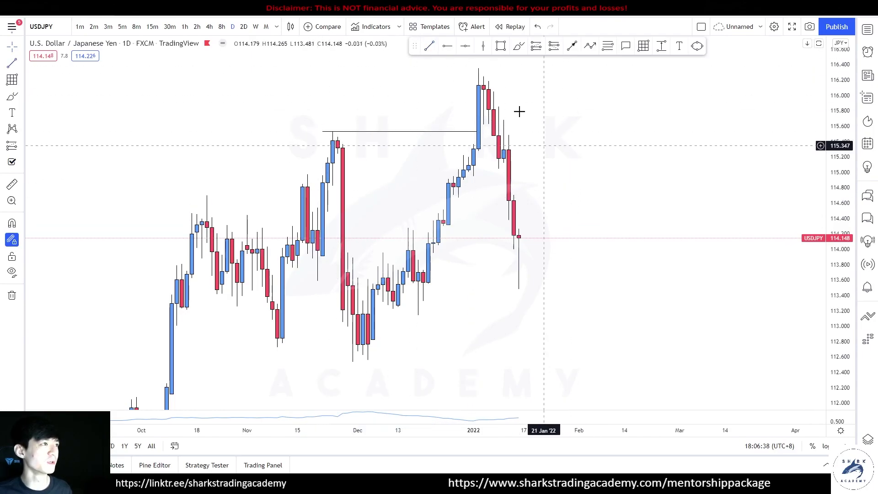
pyautogui.click(423, 270)
pyautogui.click(554, 303)
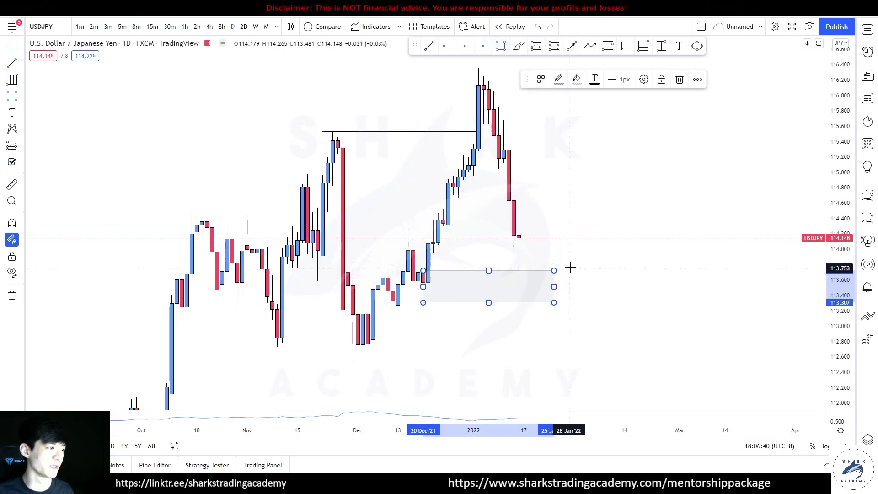
pyautogui.click(570, 267)
pyautogui.moveTo(421, 300); pyautogui.dragTo(429, 296)
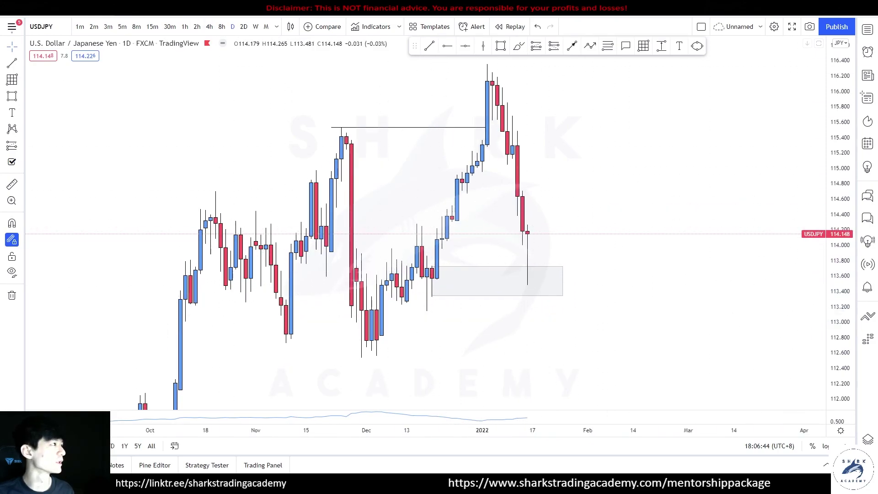
# On the 4-hour USDJPY chart, box the supply zone between about 114.05 and 114.23 and underline the broken low near 114.00
pyautogui.click(210, 28)
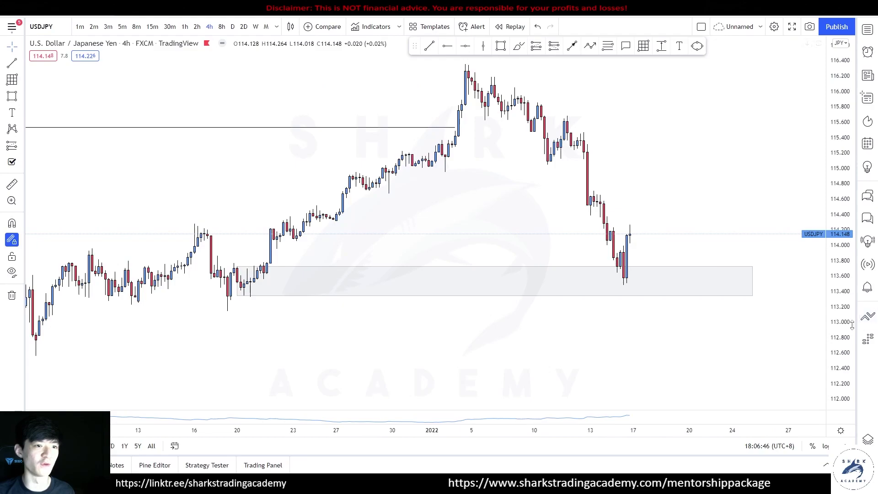
pyautogui.moveTo(853, 325); pyautogui.dragTo(846, 132)
pyautogui.scroll(6, 677, 178)
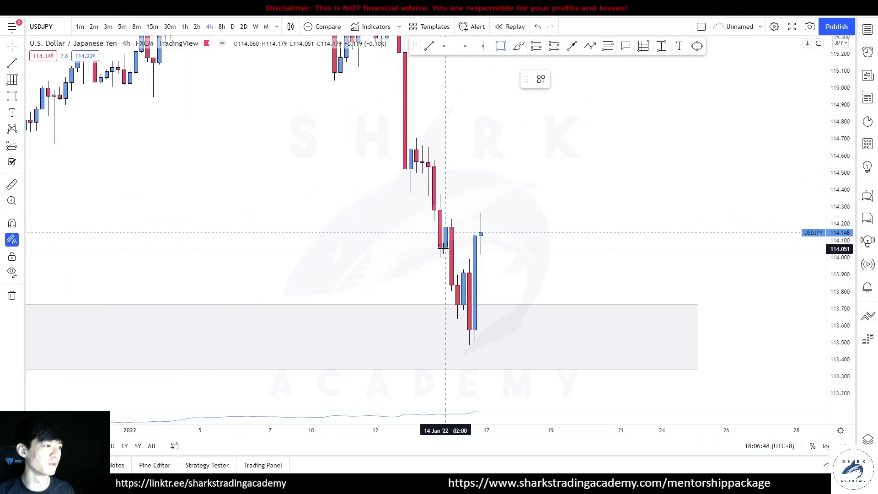
pyautogui.moveTo(442, 249); pyautogui.dragTo(563, 219)
pyautogui.click(500, 206)
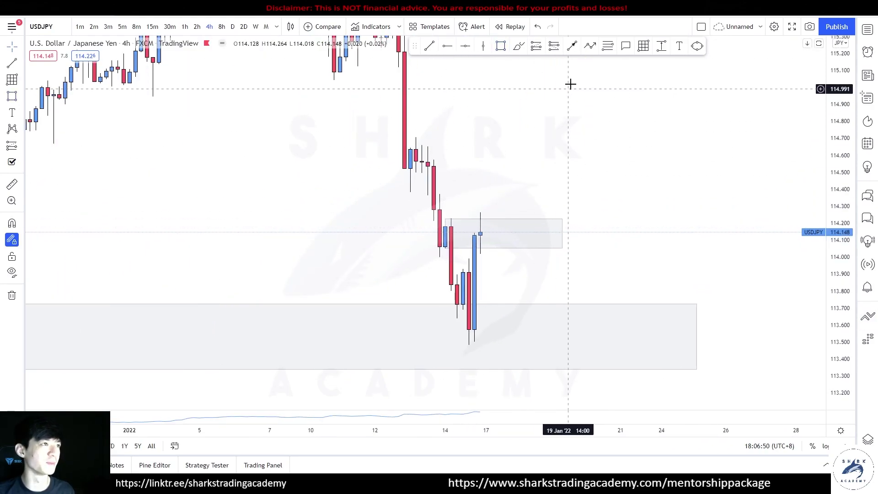
pyautogui.moveTo(448, 255); pyautogui.dragTo(412, 256)
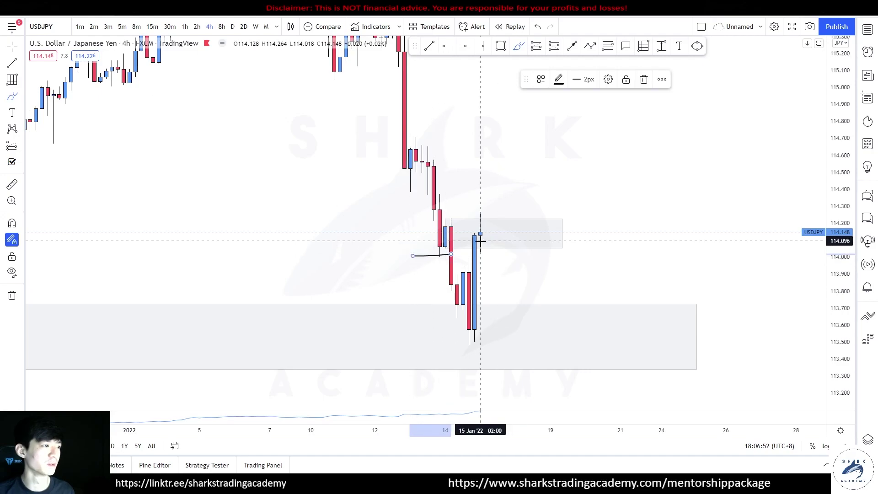
# Try circling the supply retest and projecting a drop to about 113.44 with a level line near 113.48, and undo these strokes
pyautogui.moveTo(502, 211); pyautogui.dragTo(465, 197)
pyautogui.moveTo(482, 234)
pyautogui.mouseDown()
pyautogui.moveTo(503, 249)
pyautogui.moveTo(529, 353)
pyautogui.mouseUp()
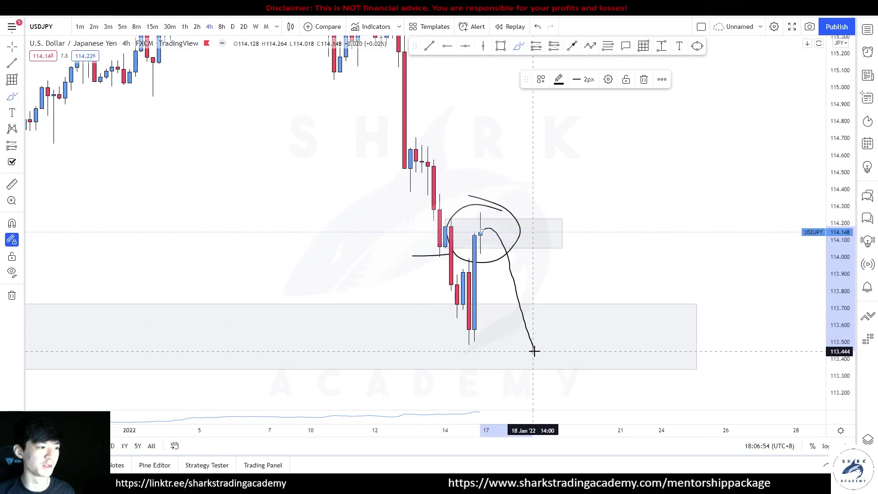
pyautogui.scroll(-4, 588, 366)
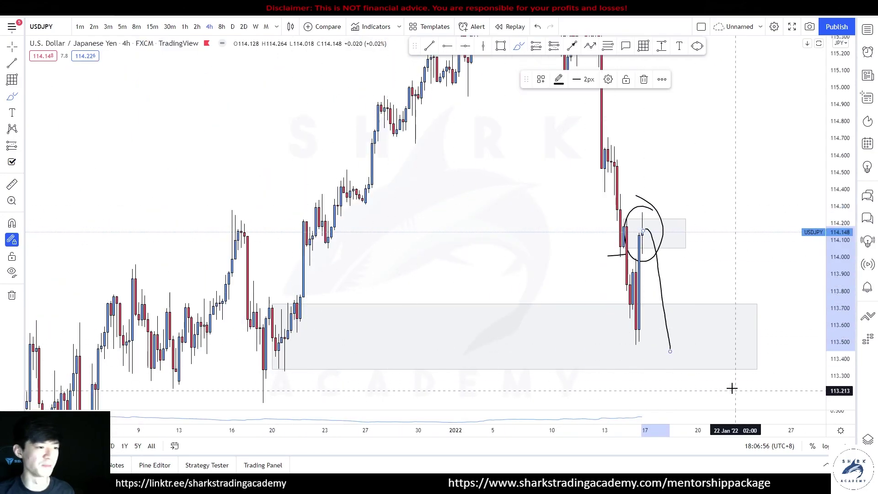
pyautogui.moveTo(596, 344); pyautogui.dragTo(670, 347)
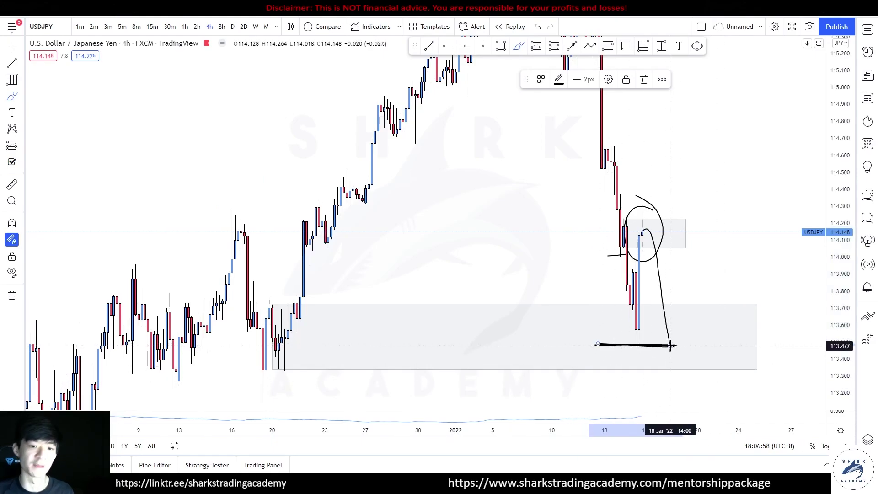
pyautogui.hotkey('ctrl', 'z')
pyautogui.hotkey('ctrl', 'z')
# On the 1-hour USDJPY chart, line the 14 January swing high near 113.99 through to its break
pyautogui.scroll(3, 652, 300)
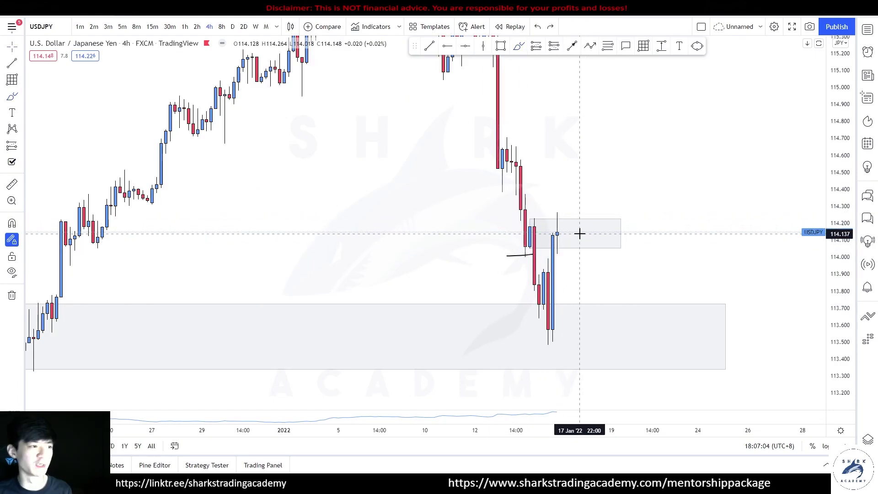
pyautogui.click(185, 26)
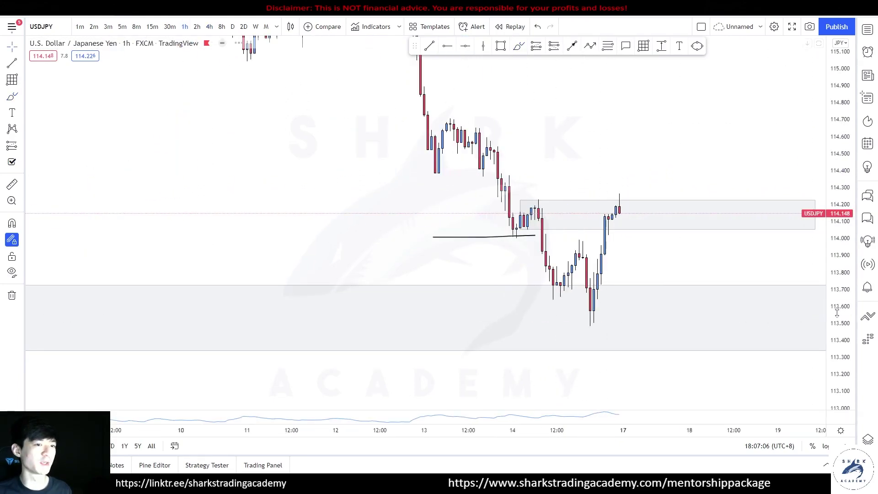
pyautogui.moveTo(837, 313); pyautogui.dragTo(837, 140)
pyautogui.moveTo(657, 131); pyautogui.dragTo(636, 35)
pyautogui.scroll(2, 631, 42)
pyautogui.click(429, 46)
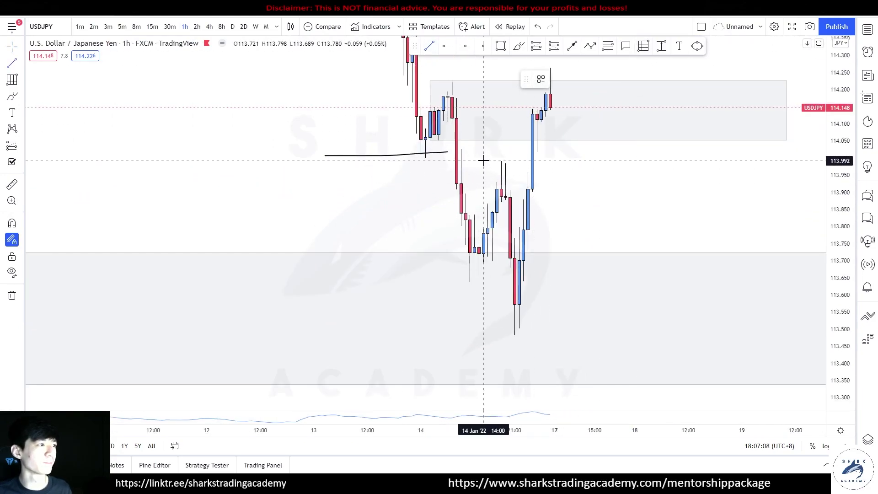
pyautogui.click(538, 161)
pyautogui.click(596, 195)
# Box the demand zone below the broken high between about 113.73 and 113.88
pyautogui.scroll(2, 596, 195)
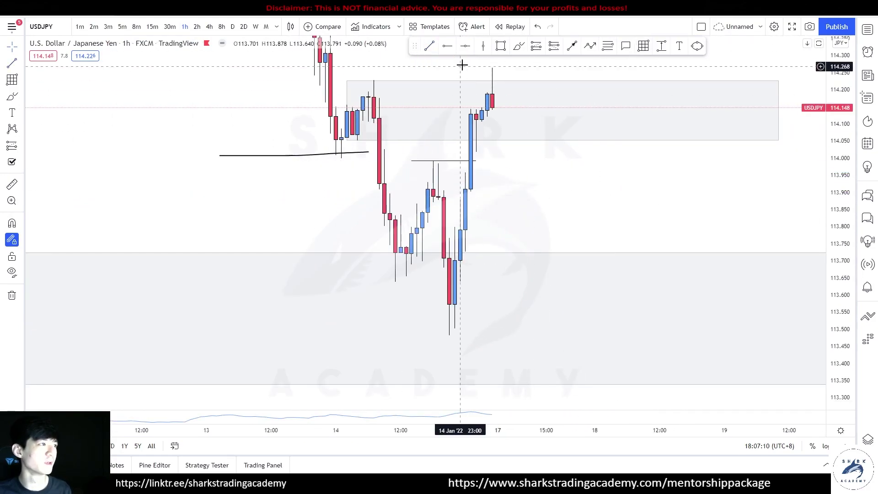
pyautogui.click(461, 200)
pyautogui.click(735, 252)
pyautogui.click(616, 164)
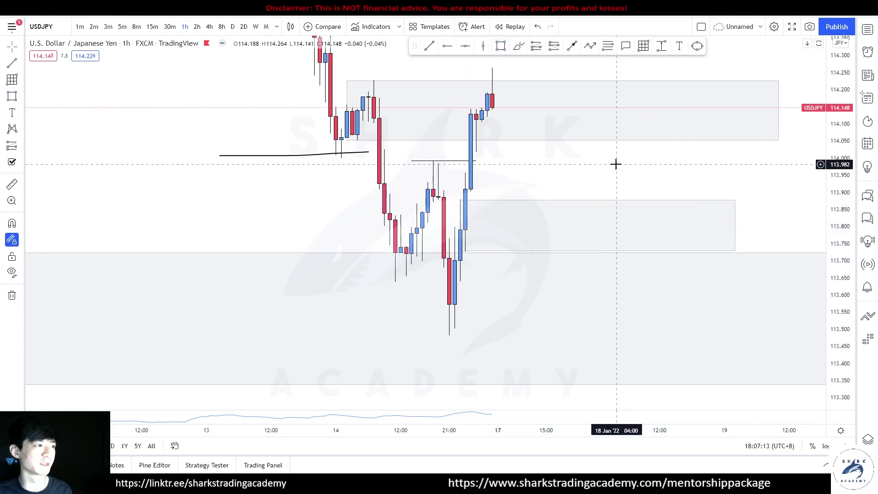
# Try a freehand stroke from the new demand zone up to the supply zone, and undo the strokes
pyautogui.click(519, 46)
pyautogui.moveTo(461, 200)
pyautogui.mouseDown()
pyautogui.moveTo(470, 191)
pyautogui.moveTo(465, 220)
pyautogui.moveTo(485, 80)
pyautogui.mouseUp()
pyautogui.hotkey('ctrl', 'z')
pyautogui.hotkey('ctrl', 'z')
pyautogui.hotkey('ctrl', 'z')
# On the 30-minute chart, lower the small demand zone's upper edge to about 113.85
pyautogui.click(170, 27)
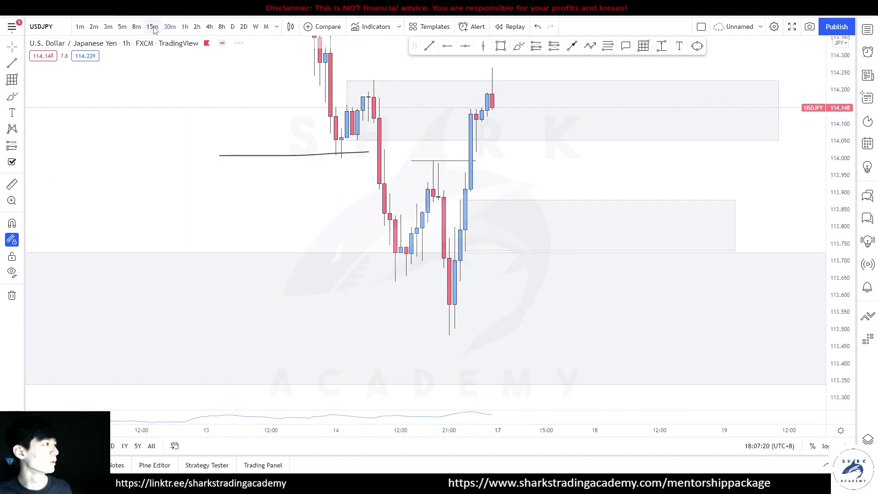
pyautogui.press('Escape')
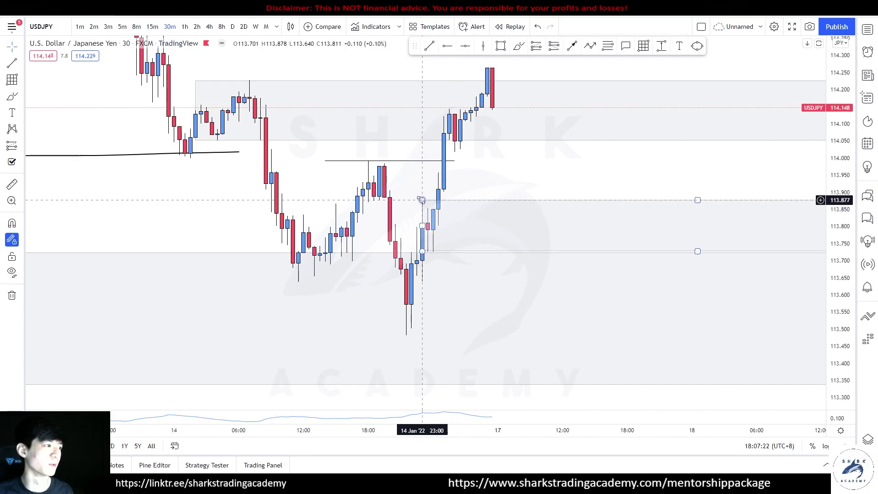
pyautogui.moveTo(422, 200)
pyautogui.mouseDown()
pyautogui.moveTo(433, 209)
pyautogui.moveTo(423, 195)
pyautogui.mouseUp()
# Narrow the small demand zone on the 8-minute chart to between about 113.80 and 113.86, and compare it on the 5-minute chart
pyautogui.click(137, 27)
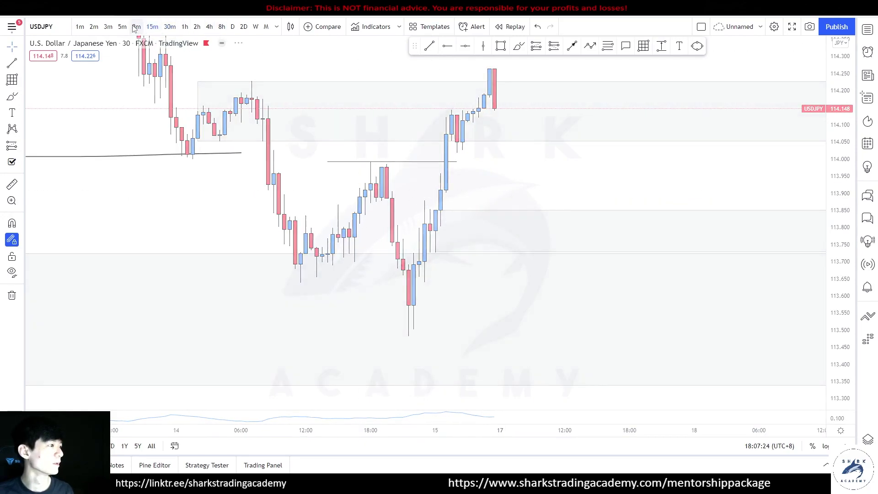
pyautogui.scroll(-4, 549, 293)
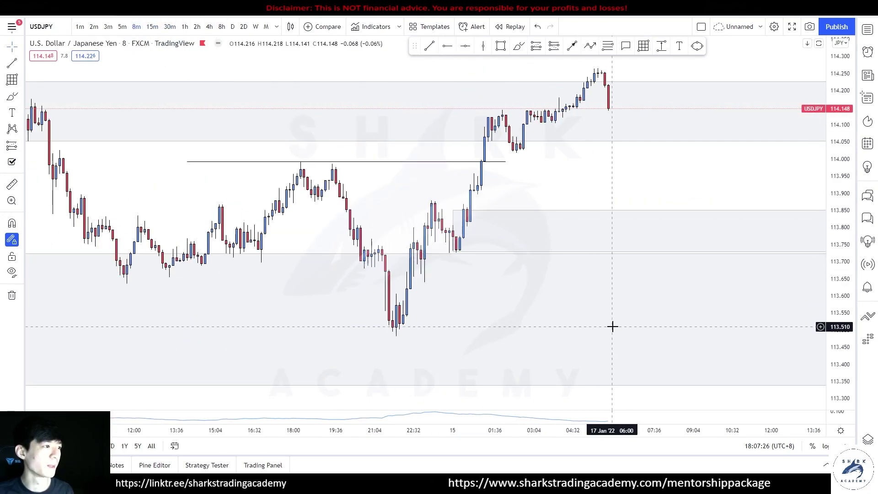
pyautogui.moveTo(840, 317); pyautogui.dragTo(840, 98)
pyautogui.moveTo(453, 188)
pyautogui.mouseDown()
pyautogui.moveTo(449, 252)
pyautogui.moveTo(463, 182)
pyautogui.mouseUp()
pyautogui.moveTo(463, 287); pyautogui.dragTo(465, 227)
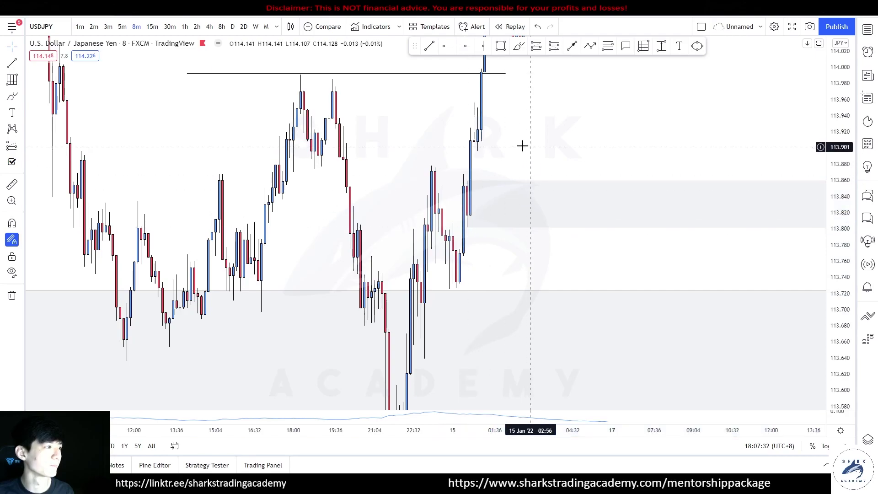
pyautogui.press('5')
pyautogui.press('Return')
pyautogui.click(455, 259)
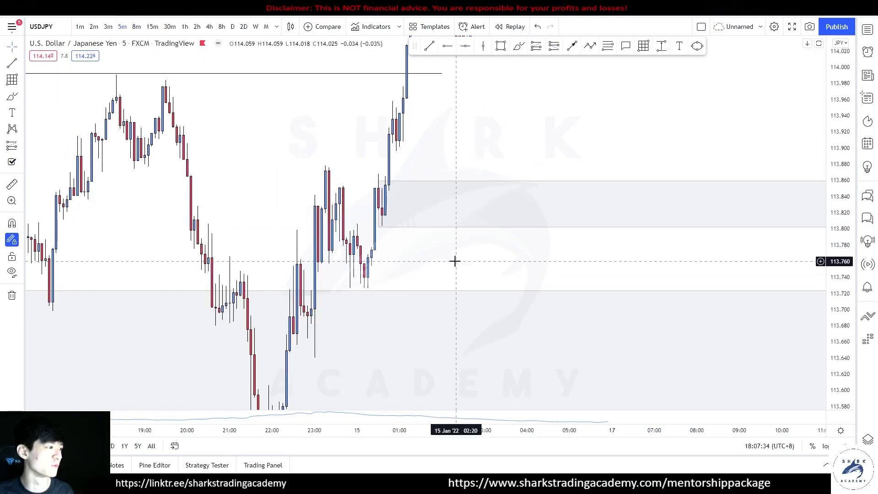
# Back on the 30-minute chart, resize the small demand zone to span about 113.73 to 113.85
pyautogui.click(170, 26)
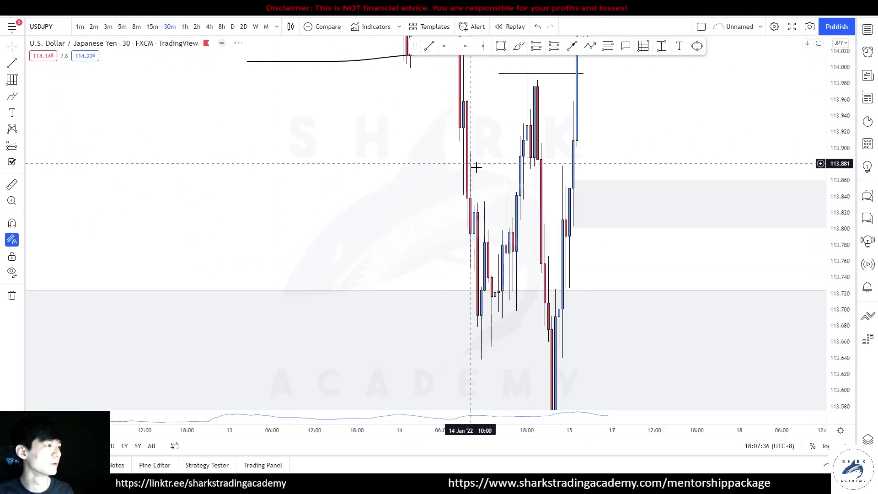
pyautogui.moveTo(483, 181); pyautogui.dragTo(484, 188)
pyautogui.moveTo(485, 227); pyautogui.dragTo(485, 288)
pyautogui.click(563, 153)
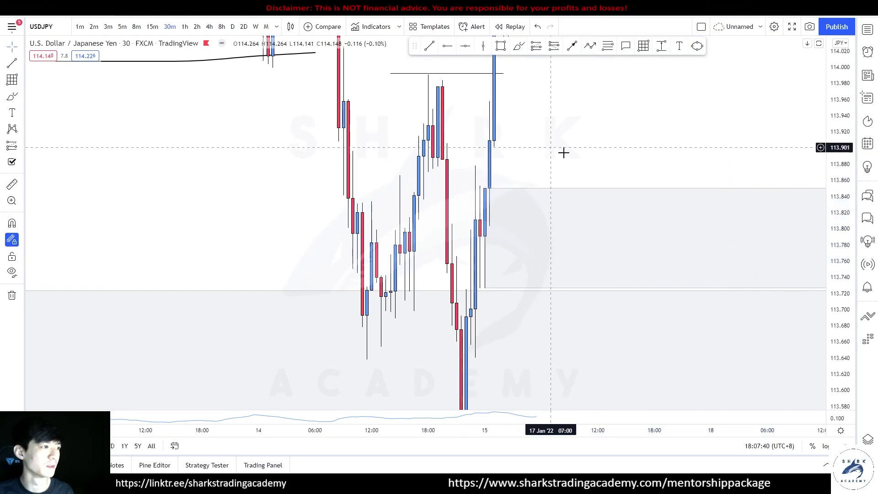
# On the 1-hour chart, narrow the supply zone to between about 114.10 and 114.22 and shorten it
pyautogui.scroll(-3, 563, 152)
pyautogui.doubleClick(845, 164)
pyautogui.scroll(-2, 680, 210)
pyautogui.moveTo(680, 210); pyautogui.dragTo(589, 91)
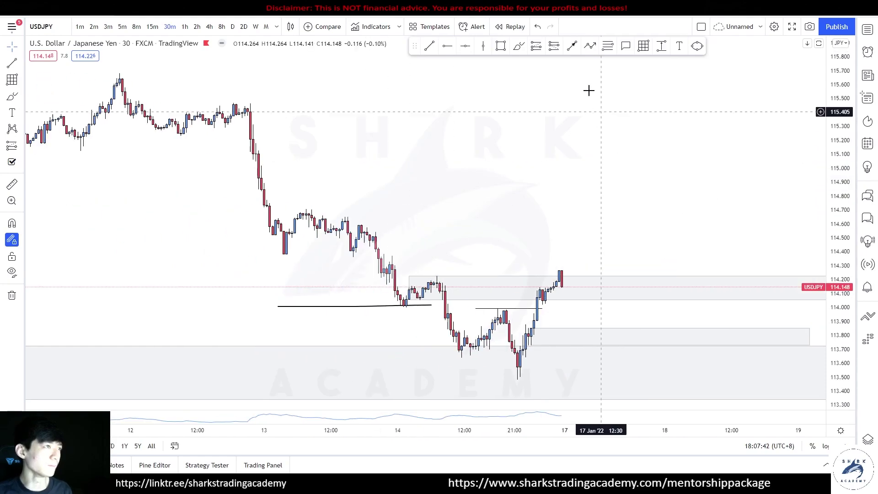
pyautogui.click(185, 27)
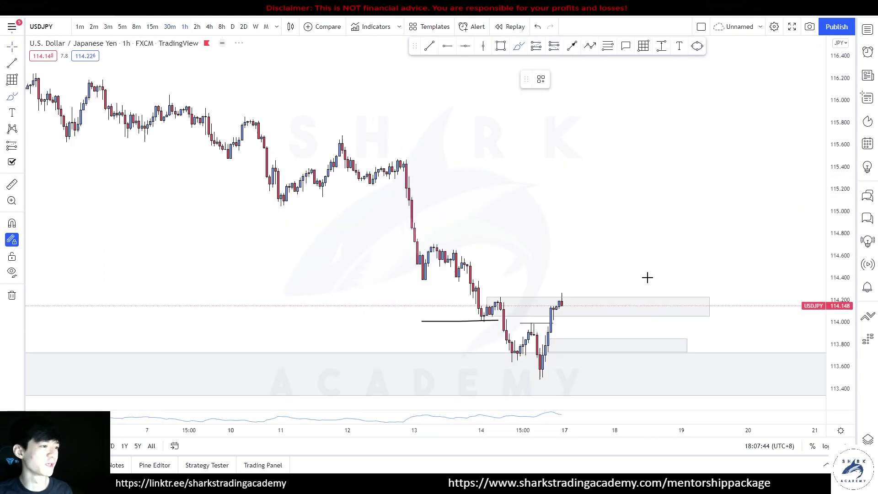
pyautogui.moveTo(842, 320); pyautogui.dragTo(841, 151)
pyautogui.moveTo(618, 300); pyautogui.dragTo(578, 104)
pyautogui.scroll(5, 569, 142)
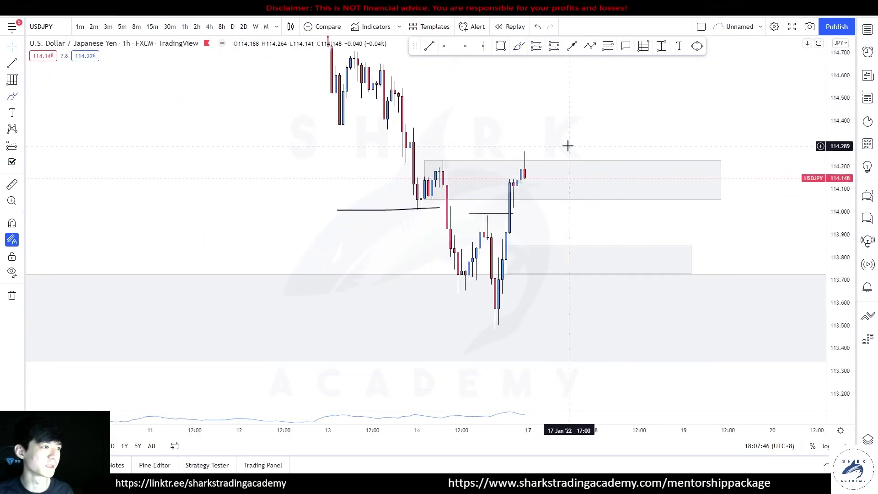
pyautogui.moveTo(339, 200); pyautogui.dragTo(363, 188)
pyautogui.moveTo(699, 174); pyautogui.dragTo(643, 151)
# Sketch a drop to about 113.81, circle the demand retest, and project a choppy base followed by a rally to about 114.53
pyautogui.scroll(2, 643, 151)
pyautogui.moveTo(519, 158)
pyautogui.mouseDown()
pyautogui.moveTo(543, 253)
pyautogui.moveTo(533, 271)
pyautogui.moveTo(543, 253)
pyautogui.moveTo(567, 257)
pyautogui.moveTo(584, 222)
pyautogui.moveTo(603, 255)
pyautogui.moveTo(624, 89)
pyautogui.mouseUp()
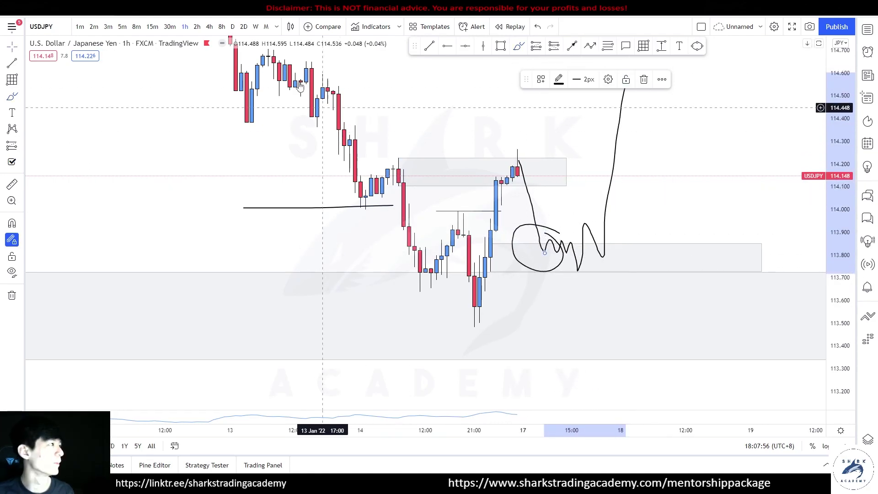
# On the 4-hour chart, try circling the supply origin and projecting a drop to about 113.44, and undo these strokes
pyautogui.click(209, 26)
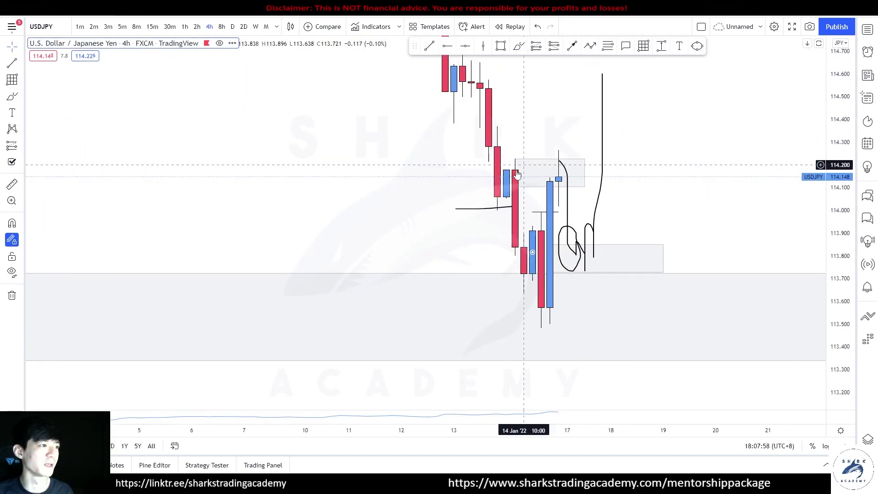
pyautogui.scroll(2, 587, 74)
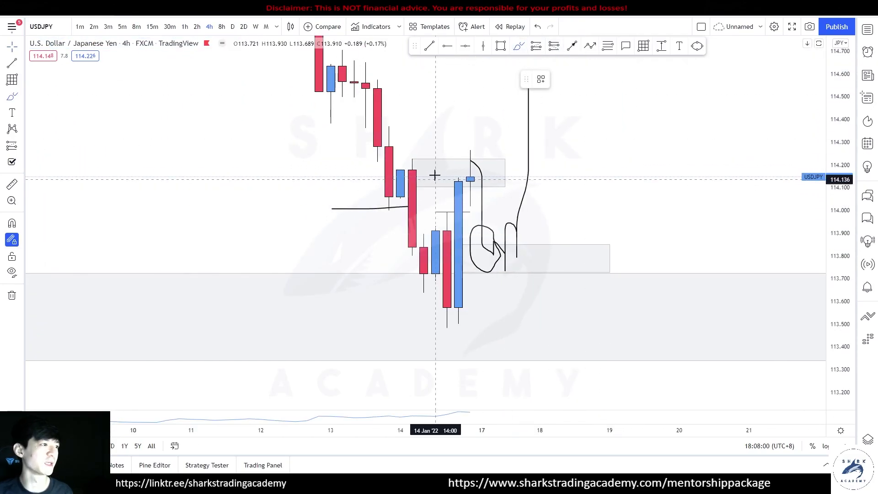
pyautogui.moveTo(414, 157); pyautogui.dragTo(410, 157)
pyautogui.moveTo(470, 157); pyautogui.dragTo(513, 328)
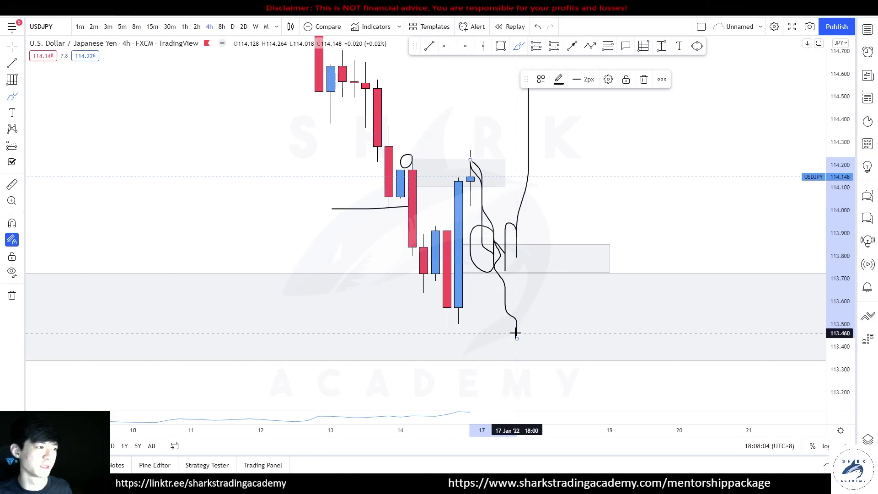
pyautogui.hotkey('ctrl', 'z')
pyautogui.hotkey('ctrl', 'z')
pyautogui.hotkey('ctrl', 'z')
pyautogui.hotkey('ctrl', 'z')
pyautogui.hotkey('ctrl', 'z')
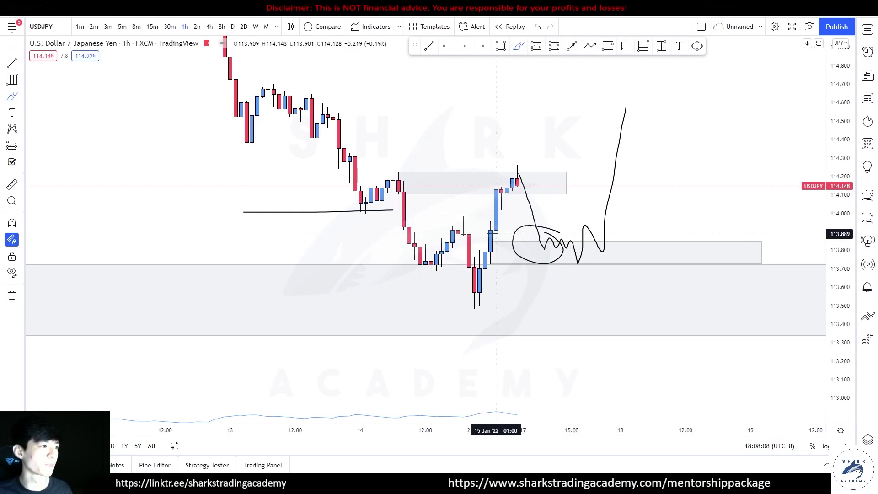
# Draw a freehand line at the broken 1-hour high near 113.99 and circle the supply zone retest on the 4-hour chart
pyautogui.scroll(-1, 513, 233)
pyautogui.moveTo(461, 217); pyautogui.dragTo(524, 215)
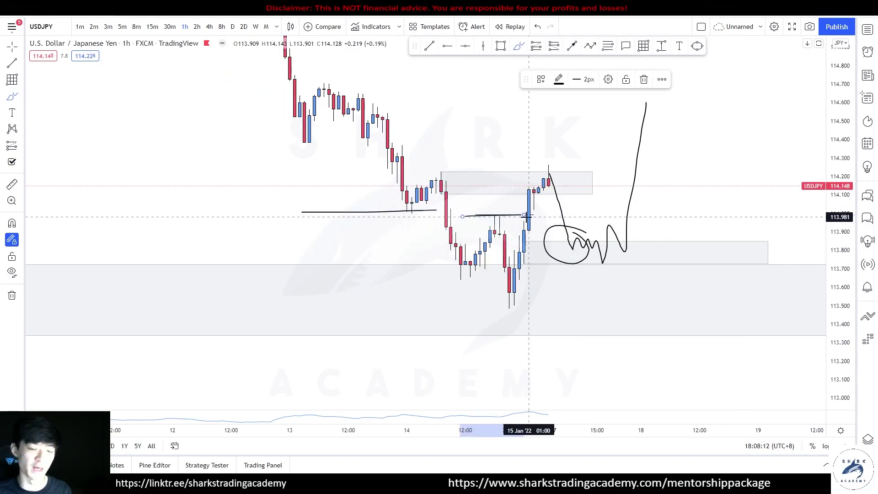
pyautogui.click(210, 26)
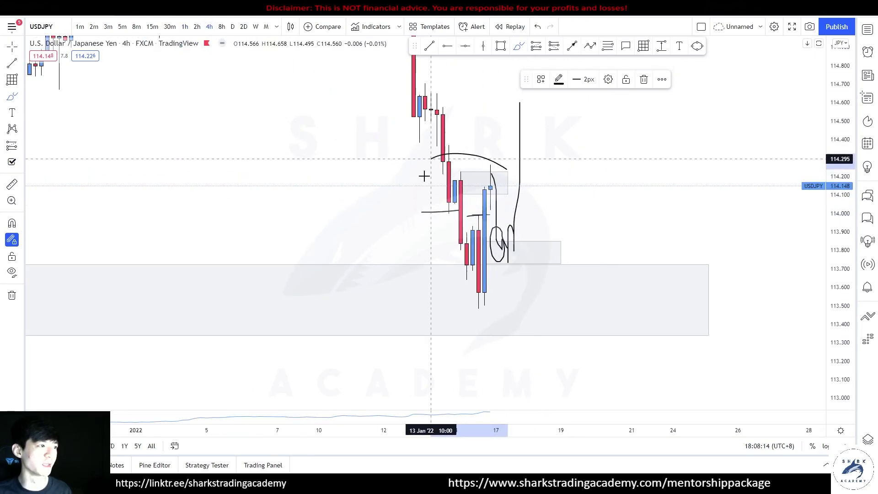
pyautogui.moveTo(424, 176); pyautogui.dragTo(485, 160)
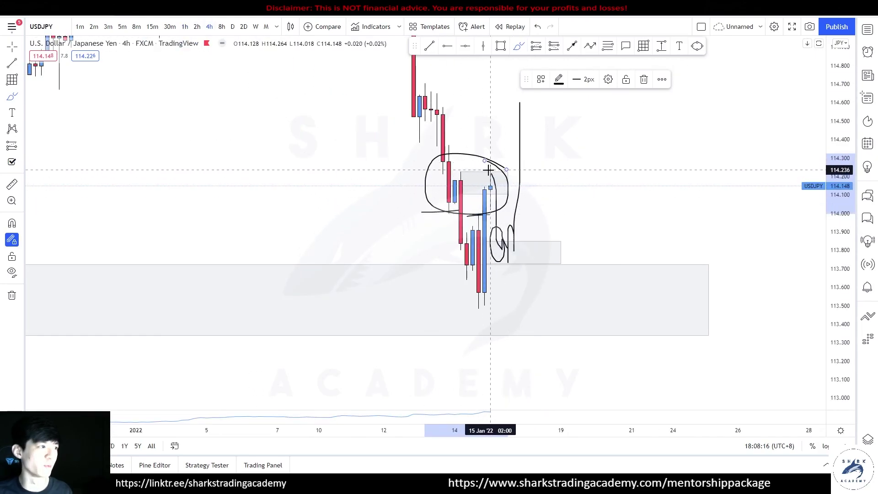
# On the 15-minute chart, delete the freehand line at the broken high and the large circle around supply
pyautogui.click(152, 26)
pyautogui.scroll(5, 603, 239)
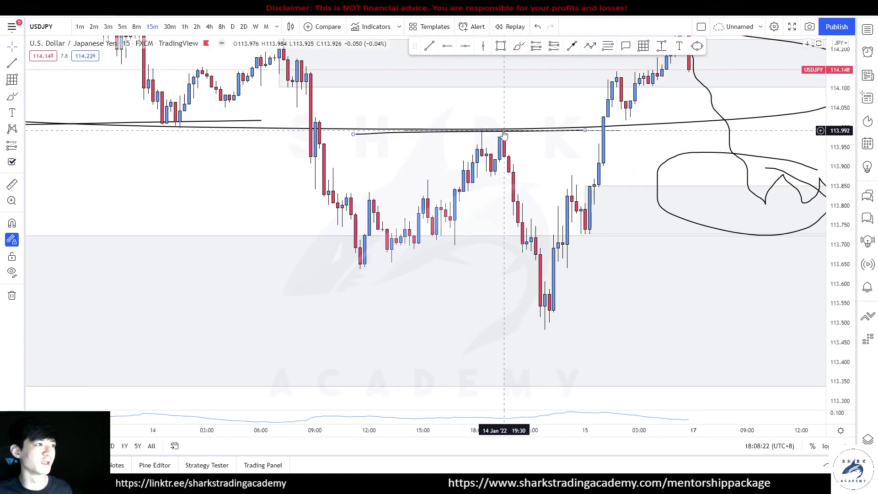
pyautogui.click(503, 131)
pyautogui.press('Delete')
# Box the small 15-minute supply zone from 14 January 21:00 between about 113.68 and 113.77
pyautogui.scroll(2, 532, 137)
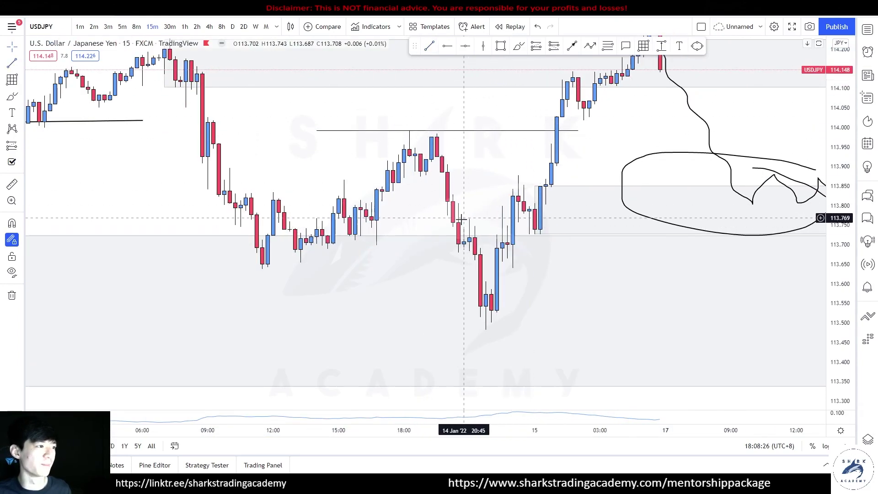
pyautogui.moveTo(486, 205); pyautogui.dragTo(494, 178)
pyautogui.moveTo(830, 257); pyautogui.dragTo(819, 205)
pyautogui.moveTo(513, 143); pyautogui.dragTo(555, 133)
pyautogui.scroll(1, 547, 133)
pyautogui.click(501, 45)
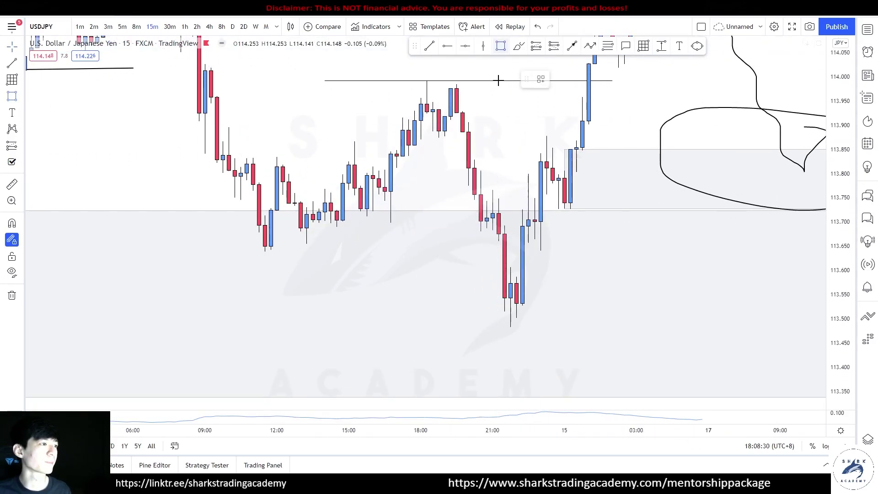
pyautogui.click(493, 189)
pyautogui.click(517, 229)
pyautogui.click(504, 166)
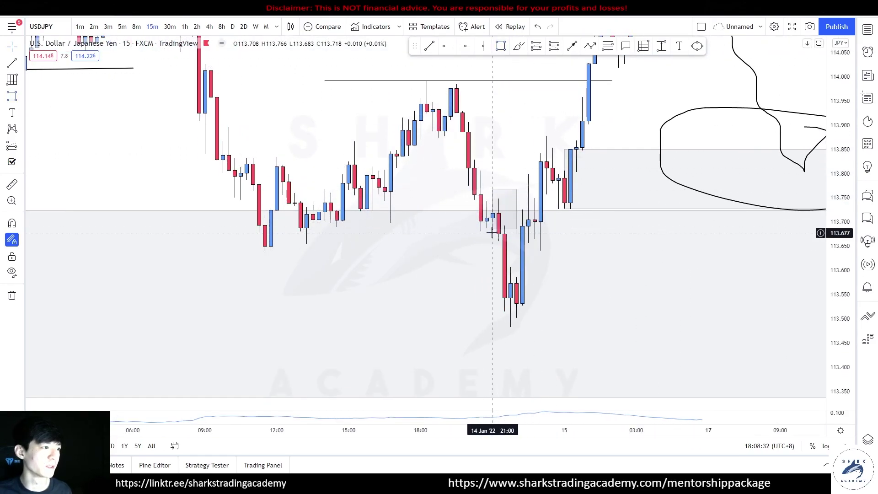
pyautogui.moveTo(493, 230); pyautogui.dragTo(492, 229)
# Line the broken low at 113.680 and extend the small supply box to 14 January 23:15
pyautogui.click(476, 223)
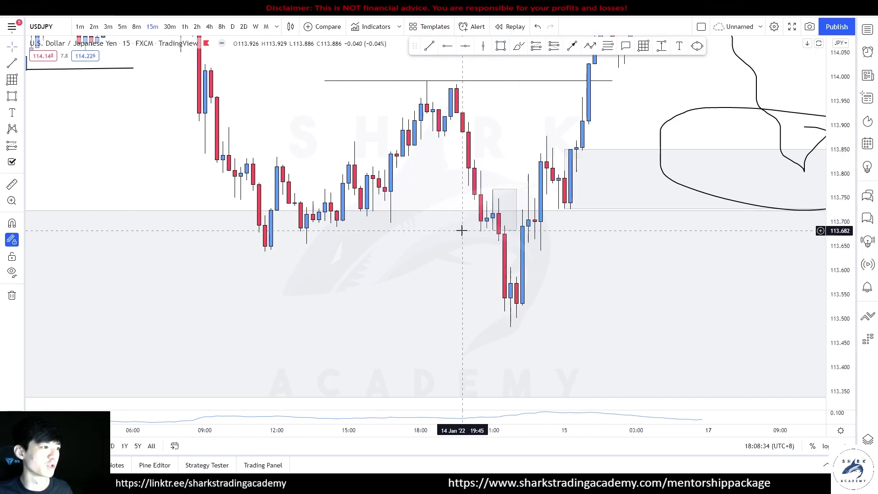
pyautogui.scroll(5, 511, 242)
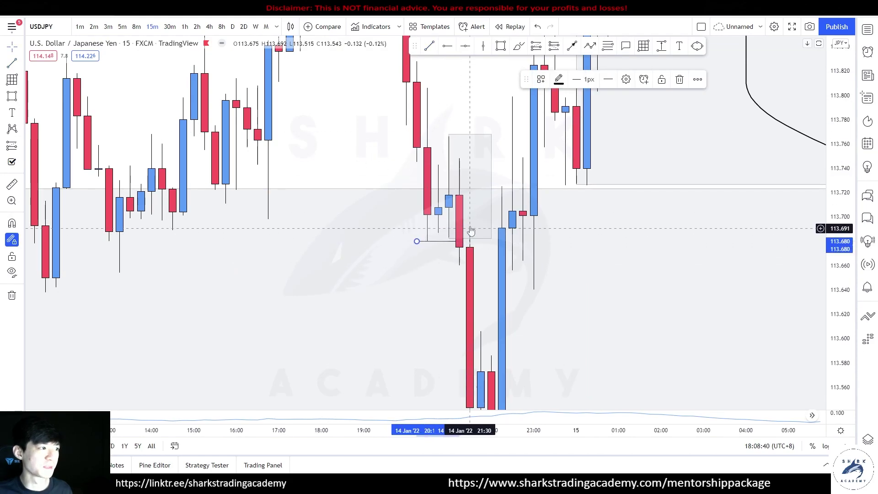
pyautogui.moveTo(840, 231); pyautogui.dragTo(792, 389)
pyautogui.moveTo(491, 212); pyautogui.dragTo(544, 215)
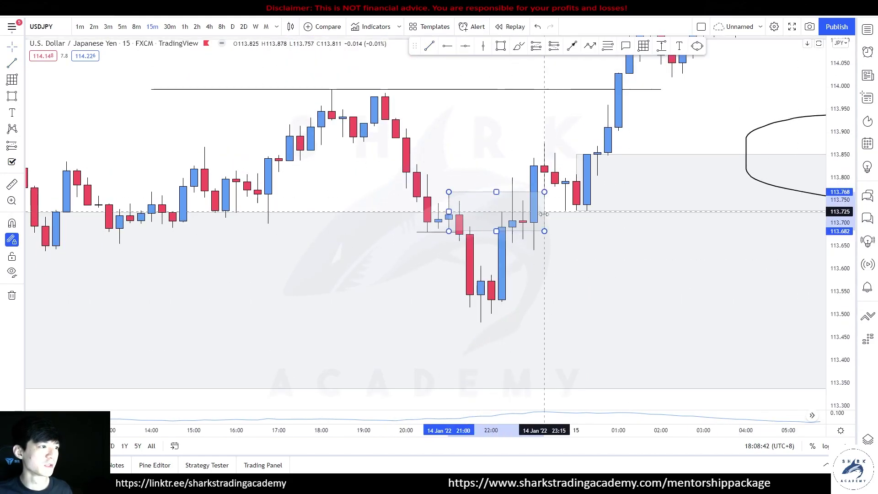
pyautogui.click(555, 200)
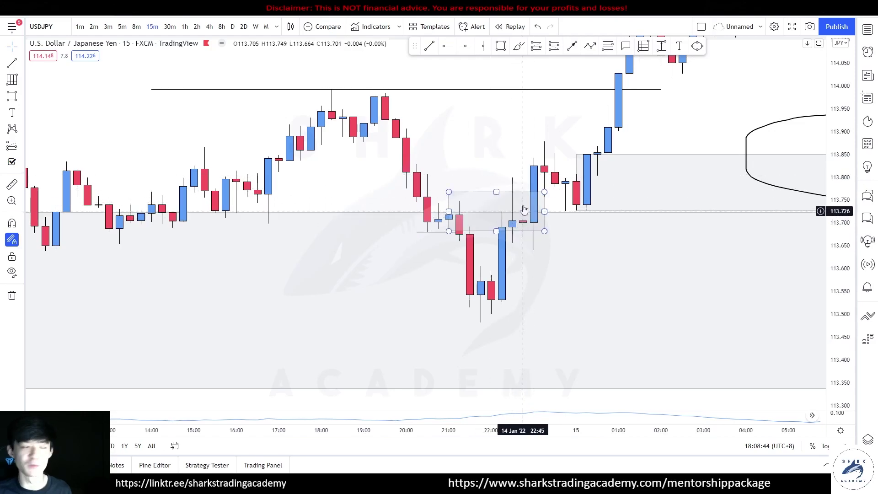
# Box the 15-minute demand zone from 14 January 22:45 to 15 January 02:00 between about 113.64 and 113.75
pyautogui.click(501, 47)
pyautogui.moveTo(523, 201)
pyautogui.mouseDown()
pyautogui.moveTo(630, 252)
pyautogui.moveTo(661, 250)
pyautogui.mouseUp()
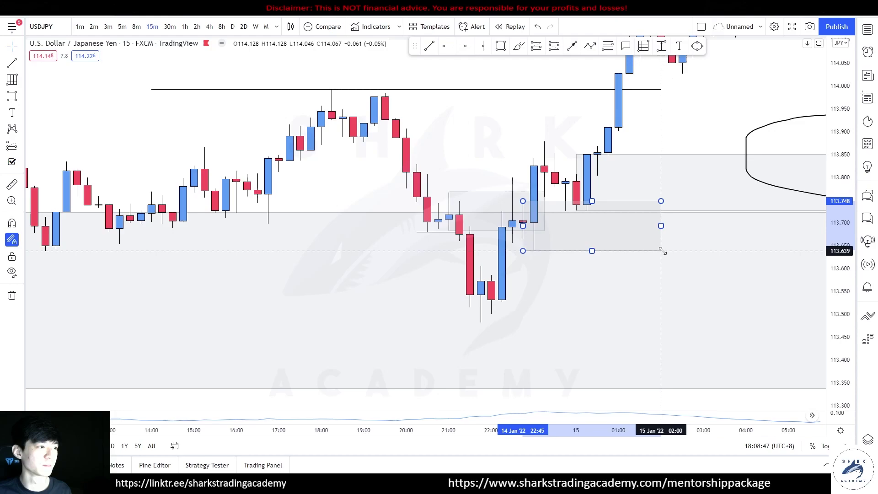
pyautogui.click(555, 133)
# Place a long position with its entry at 113.748 on the demand zone's upper edge and its stop at 113.637
pyautogui.click(572, 202)
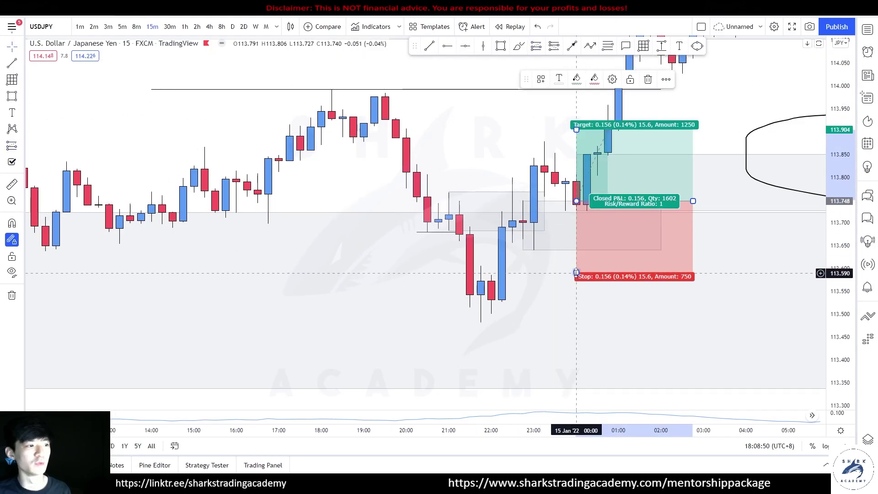
pyautogui.moveTo(569, 277); pyautogui.dragTo(569, 252)
pyautogui.scroll(-5, 511, 146)
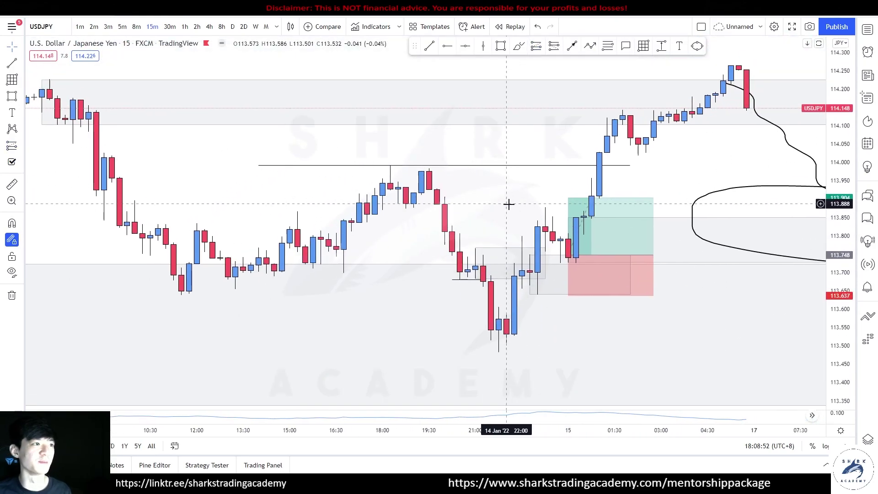
# Raise the long position's target to 113.994, level with the swing-high line
pyautogui.click(559, 168)
pyautogui.moveTo(559, 168); pyautogui.dragTo(559, 166)
pyautogui.click(511, 215)
pyautogui.scroll(-3, 509, 211)
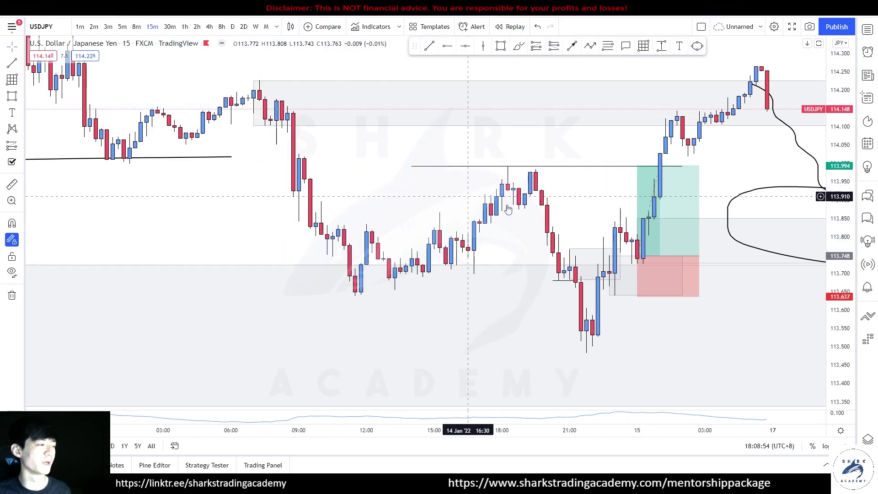
# On the 1-hour chart, box the supply zone from 14 January 18:00 to 15 January 03:00 between about 113.87 and 113.99
pyautogui.click(185, 27)
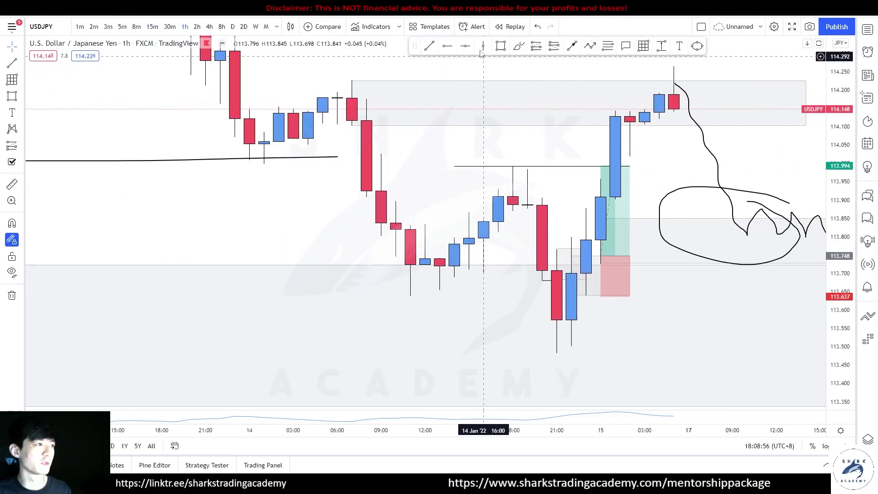
pyautogui.moveTo(512, 167); pyautogui.dragTo(688, 209)
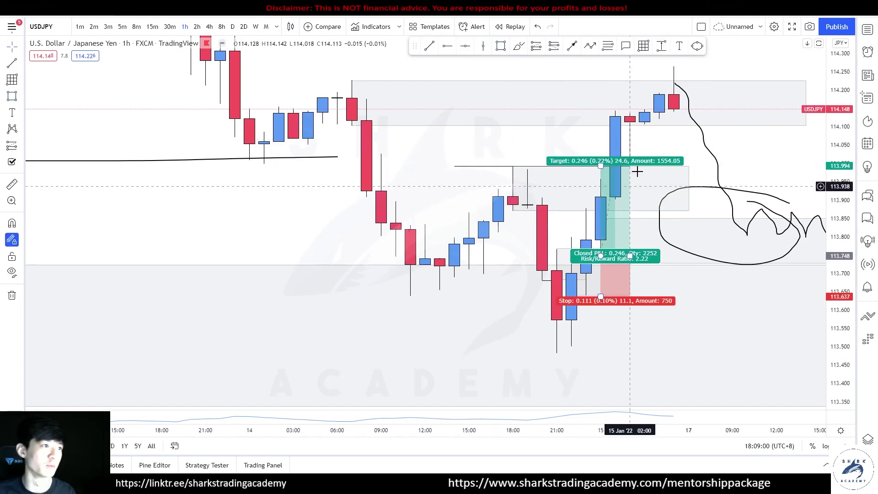
pyautogui.moveTo(688, 192); pyautogui.dragTo(651, 193)
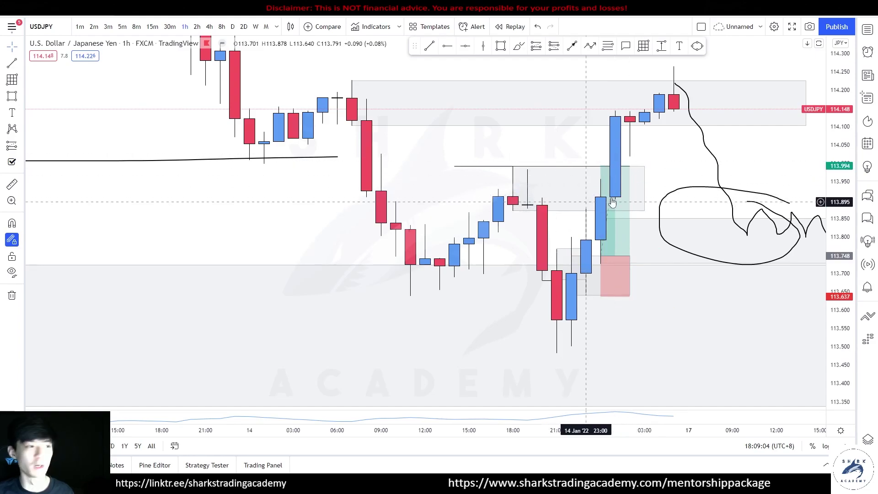
pyautogui.click(547, 203)
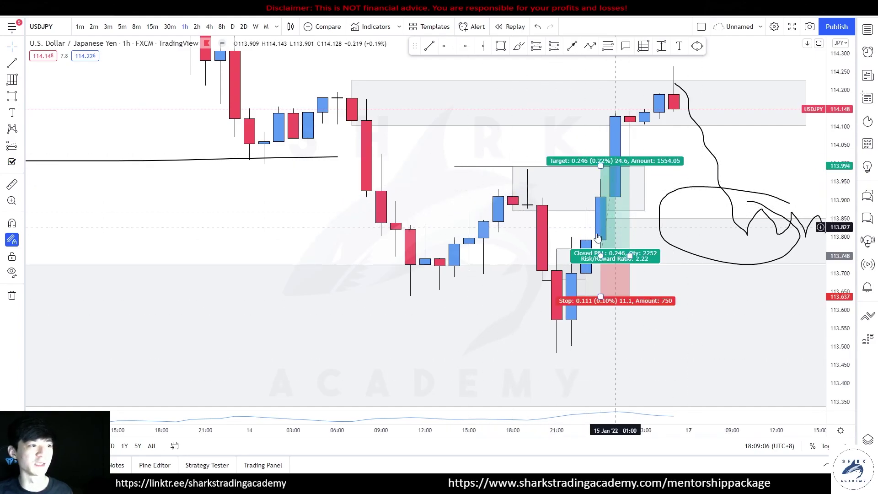
# Brush the hourly swing path from the upper supply zone on 14 January 07:00 to the 21:00 low, and circle the small zones near 113.68
pyautogui.click(518, 46)
pyautogui.moveTo(352, 81)
pyautogui.mouseDown()
pyautogui.moveTo(504, 169)
pyautogui.moveTo(557, 340)
pyautogui.mouseUp()
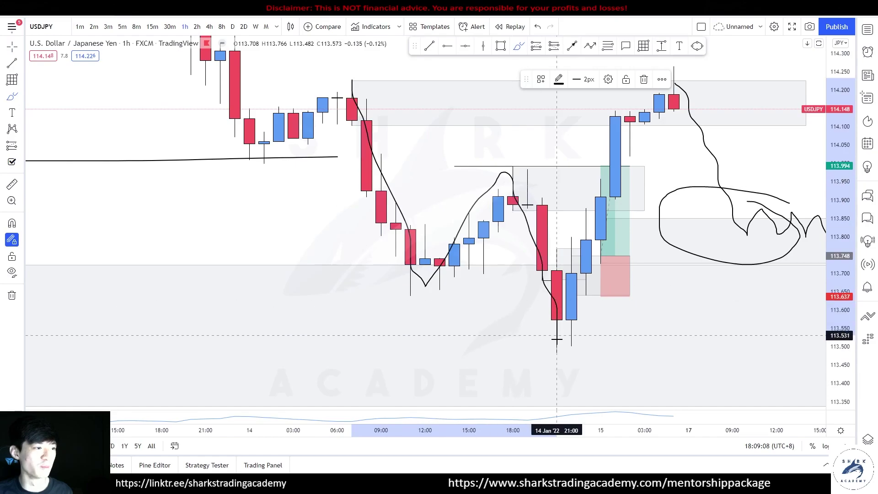
pyautogui.moveTo(614, 262); pyautogui.dragTo(600, 262)
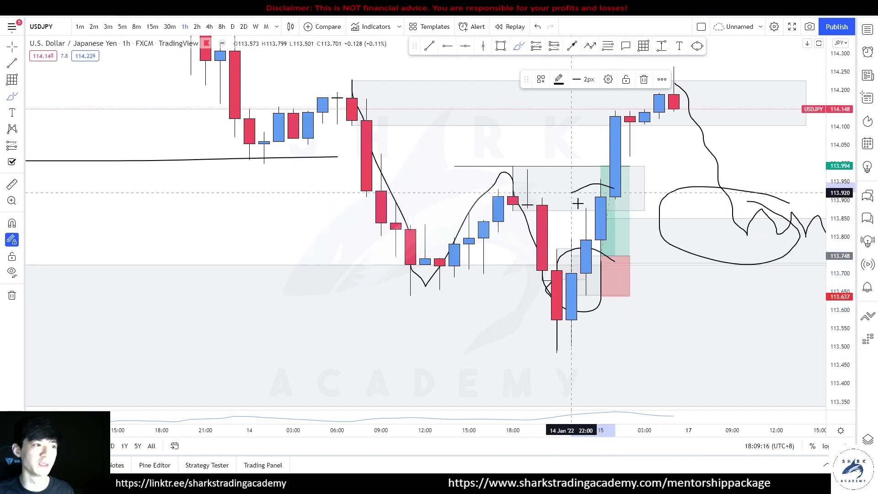
pyautogui.moveTo(586, 200); pyautogui.dragTo(614, 188)
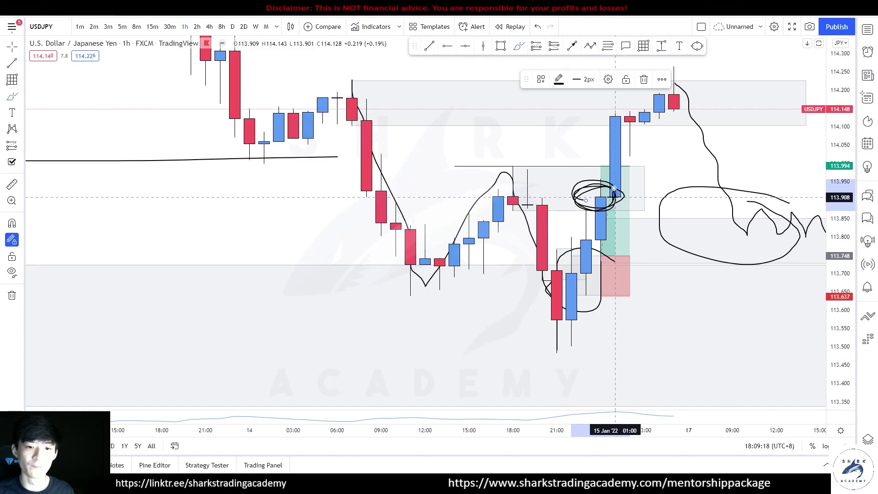
pyautogui.hotkey('ctrl', 'z')
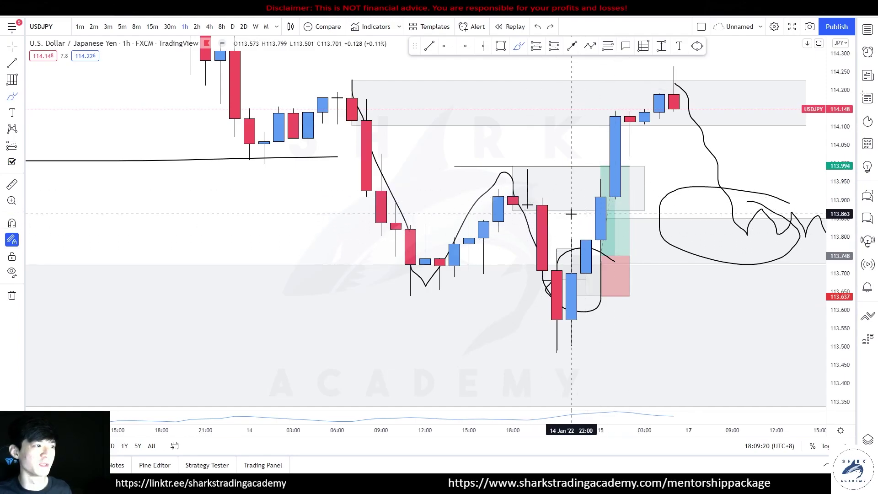